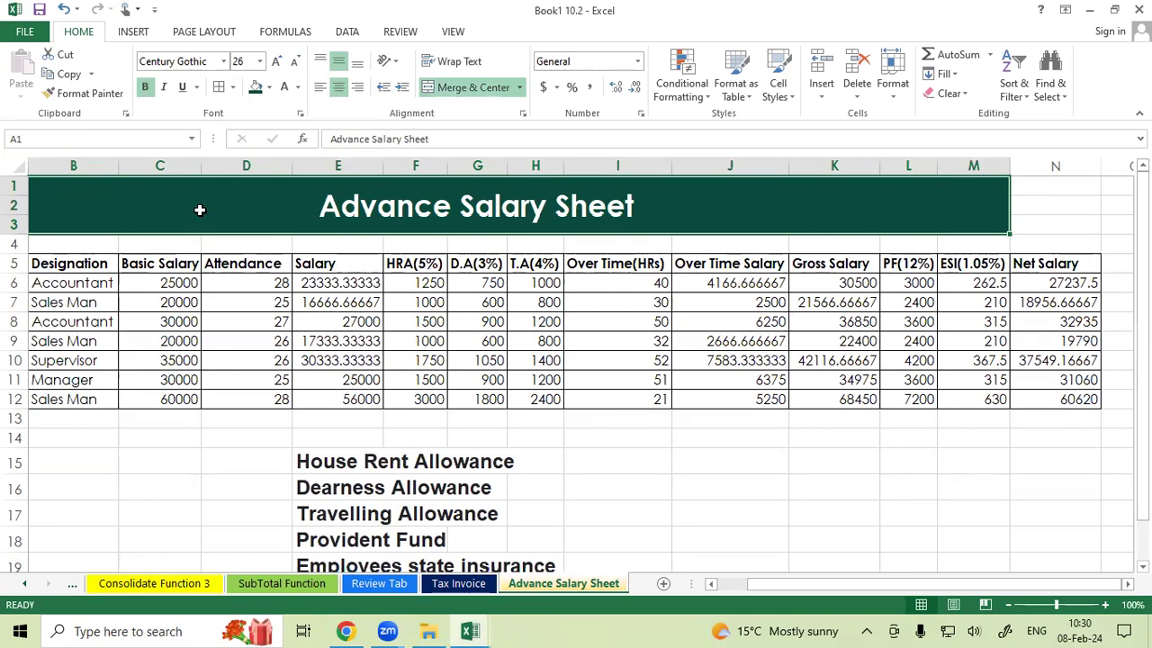
Review the salary sheet's headings along with the employee name, designation and basic salary columns.
left_click(415, 263)
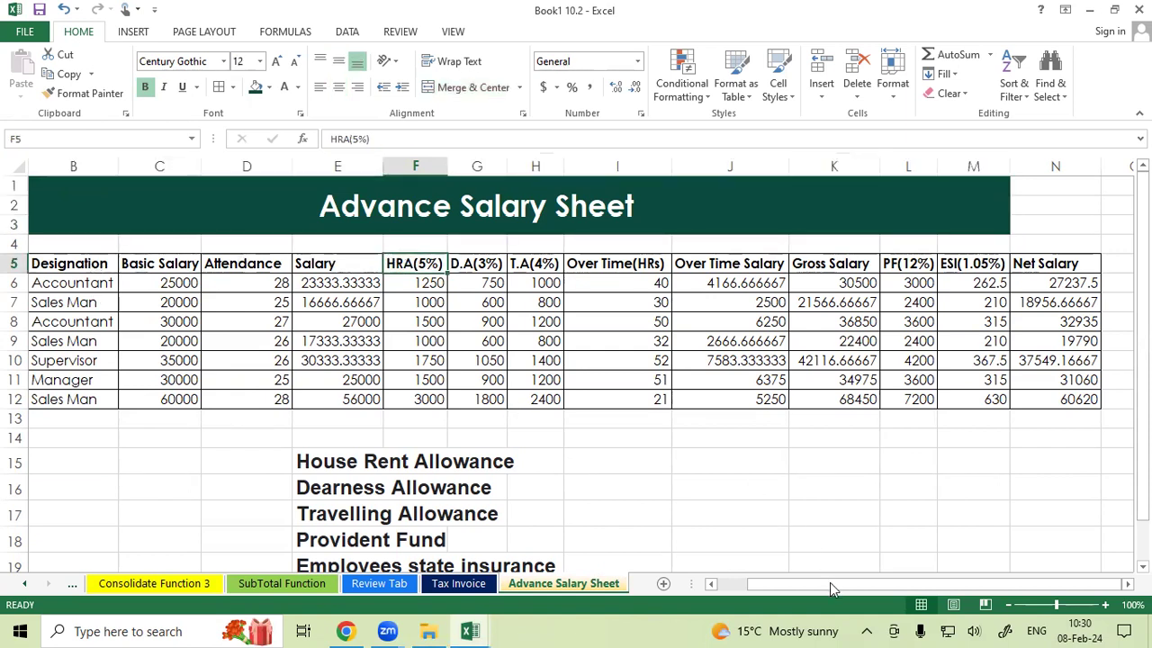
left_click_drag(829, 585, 703, 602)
left_click_drag(61, 267, 59, 399)
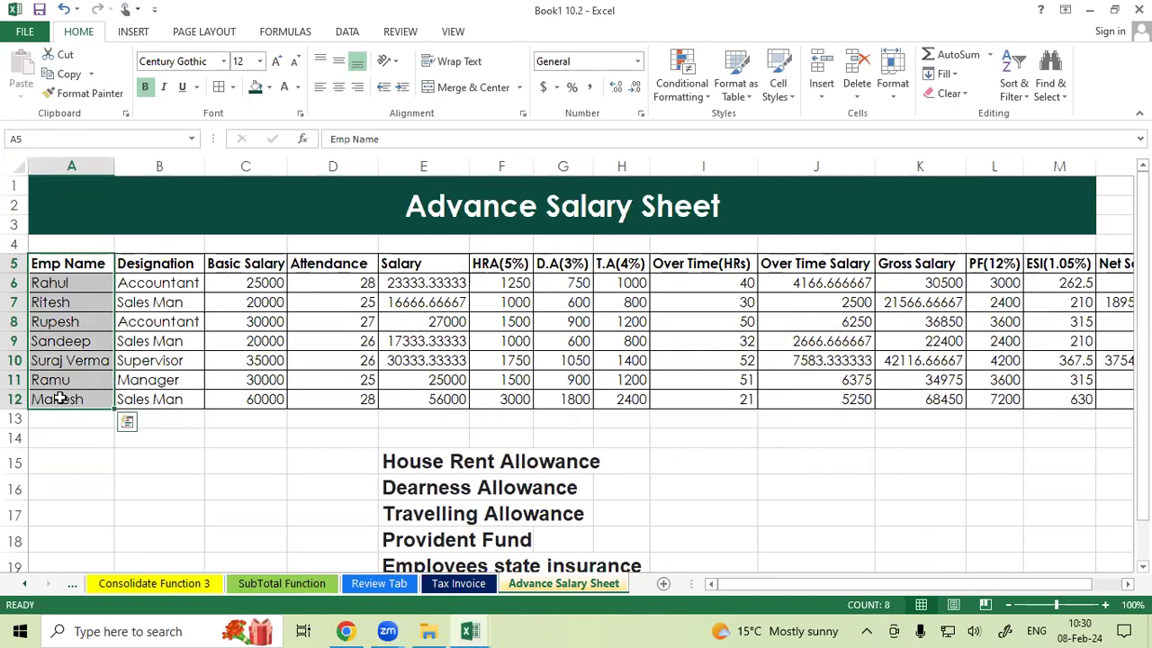
left_click(180, 263)
left_click_drag(177, 283, 165, 391)
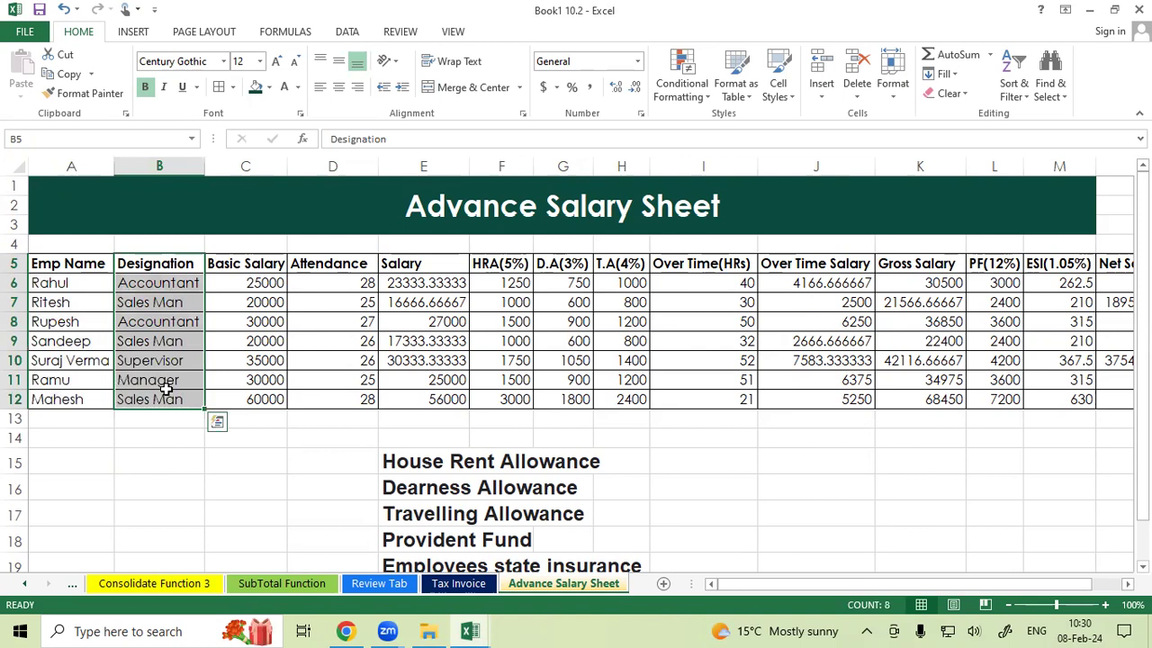
left_click_drag(234, 266, 237, 363)
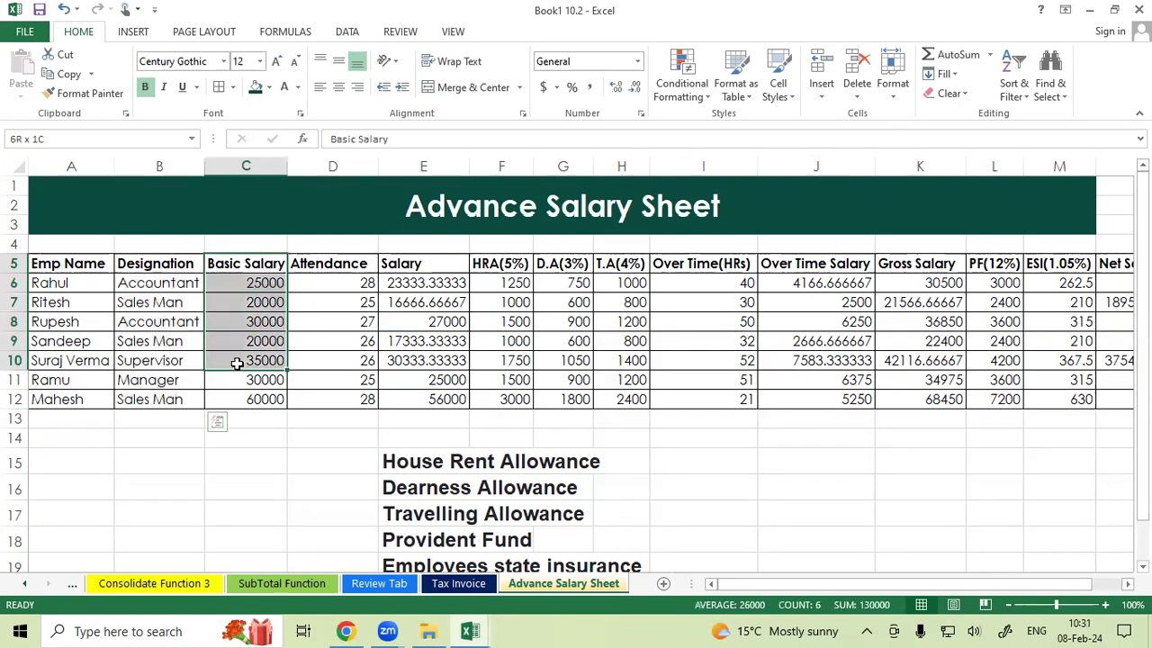
Examine the first employees' name, designation, basic salary and attendance values row by row.
left_click(76, 284)
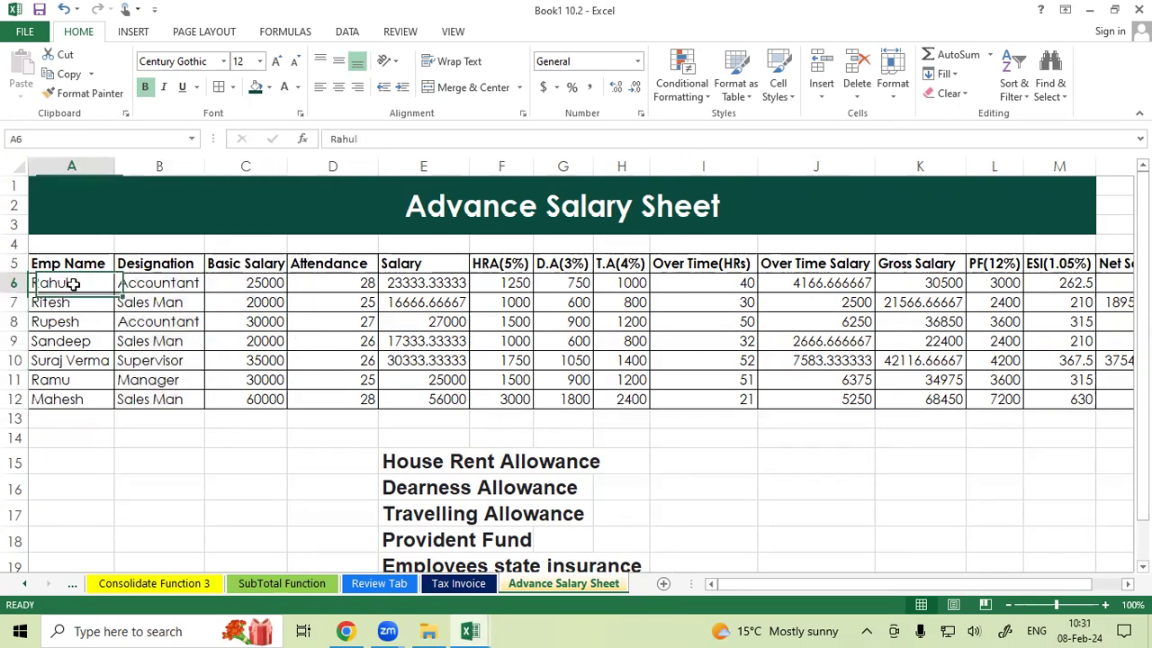
left_click(142, 284)
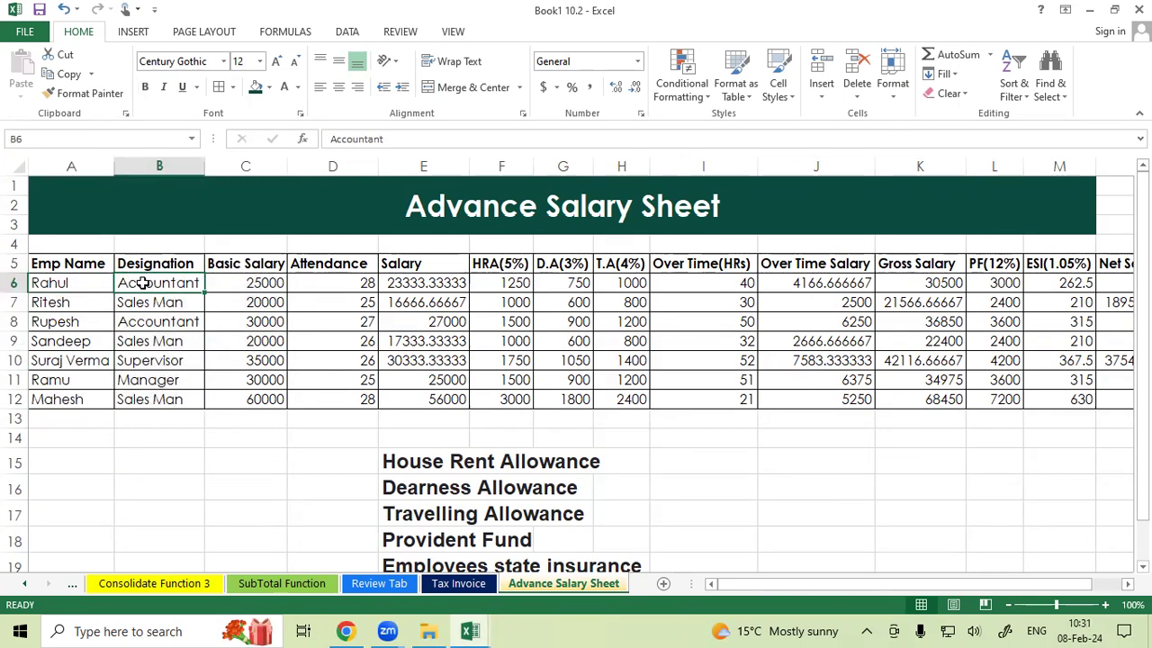
left_click(236, 282)
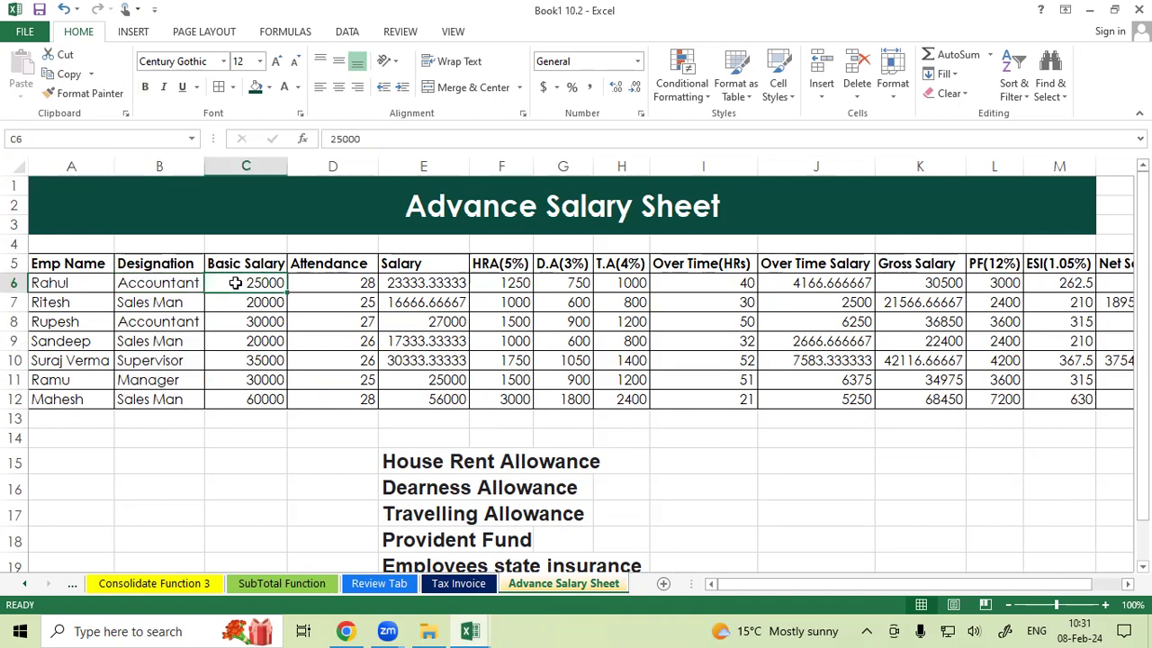
left_click(323, 281)
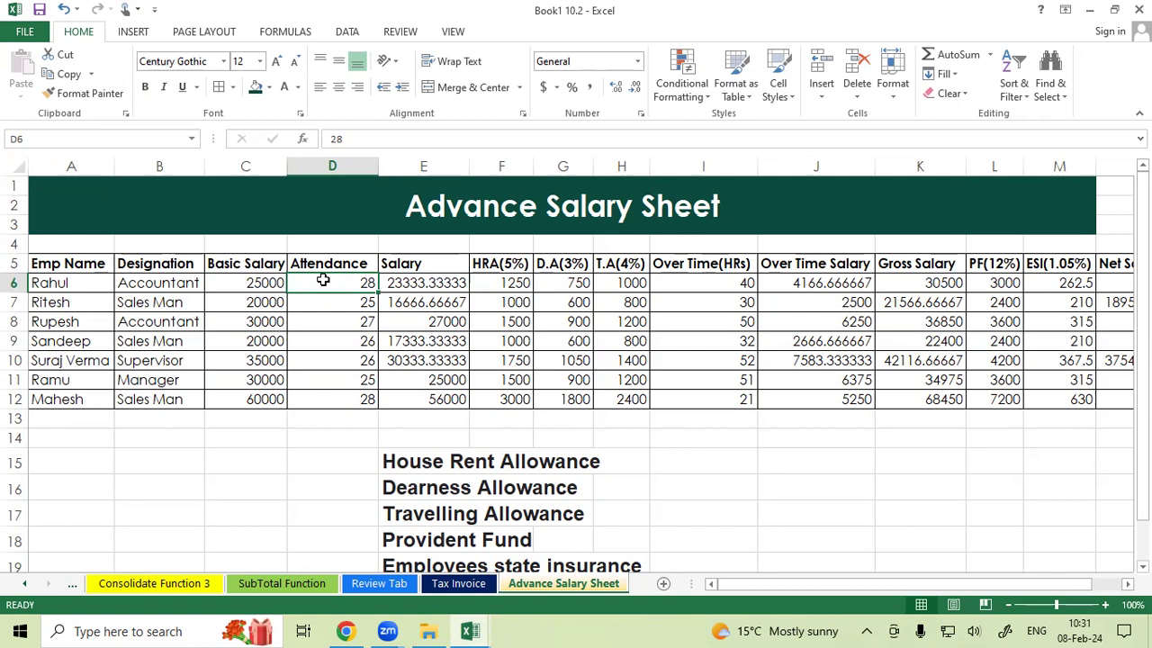
left_click(84, 280)
left_click(334, 283)
left_click(71, 305)
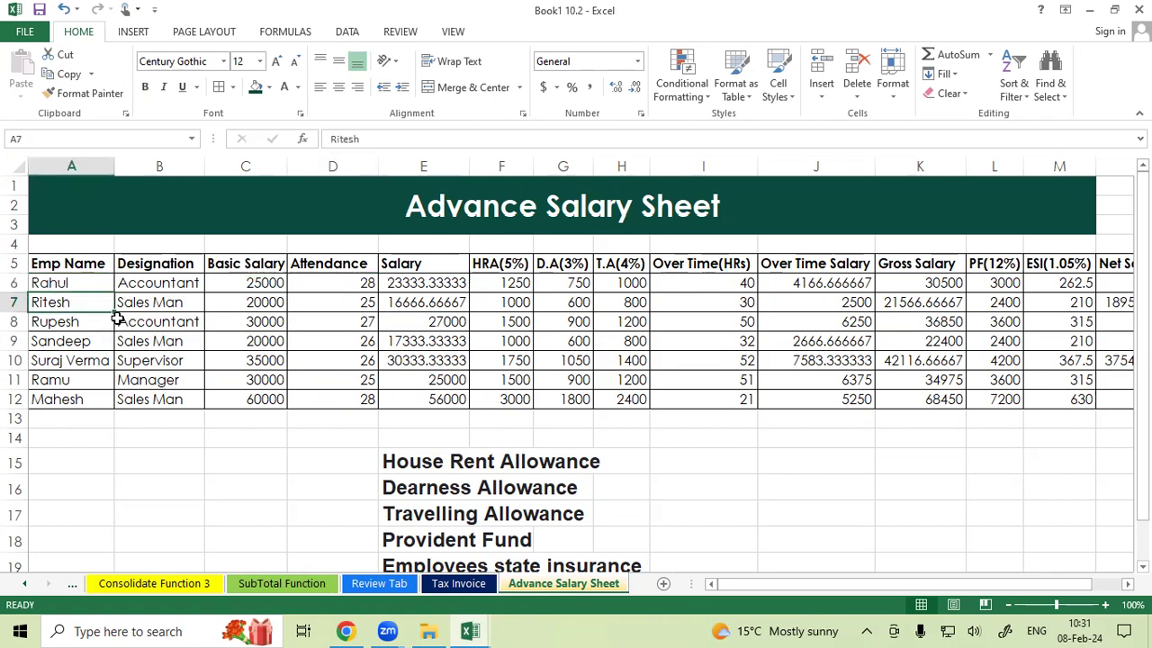
left_click(352, 302)
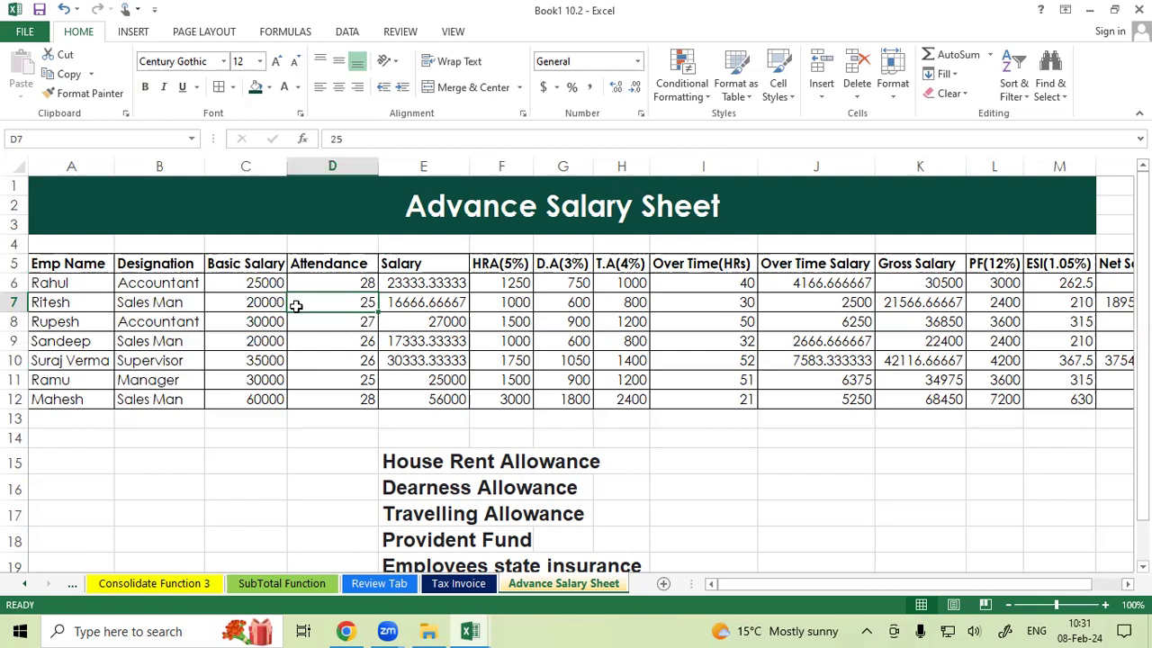
left_click(346, 283)
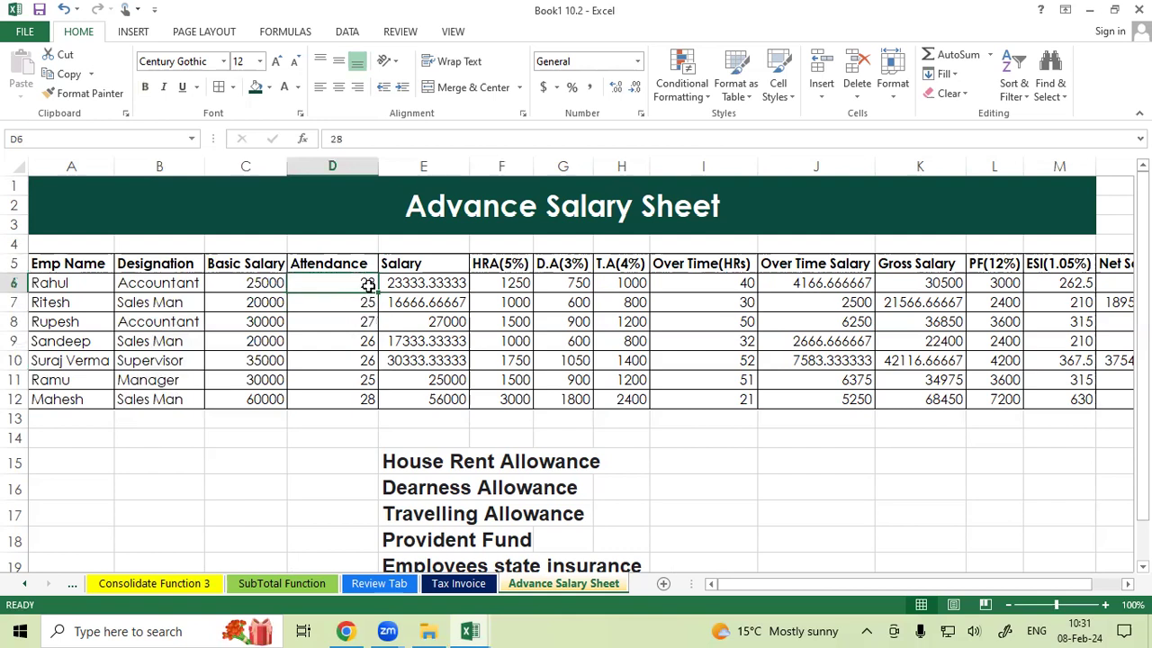
left_click(258, 281)
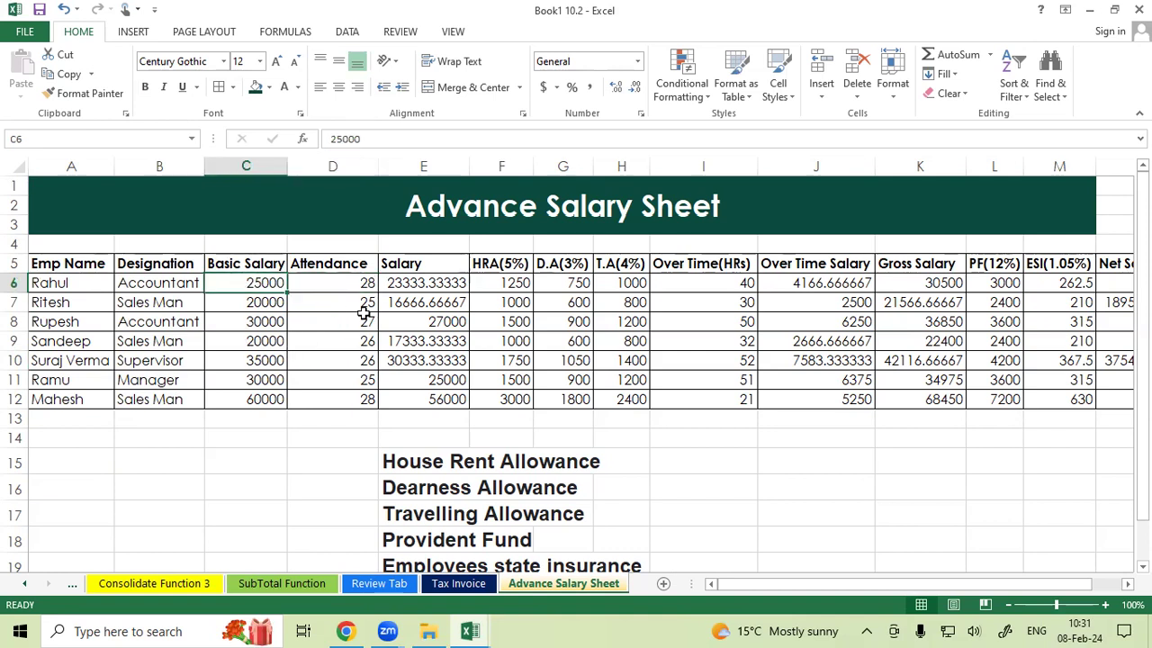
left_click(347, 286)
Inspect the salary, HRA, D.A, T.A and overtime hours columns, including the HRA formula in the first row.
left_click_drag(431, 268, 427, 389)
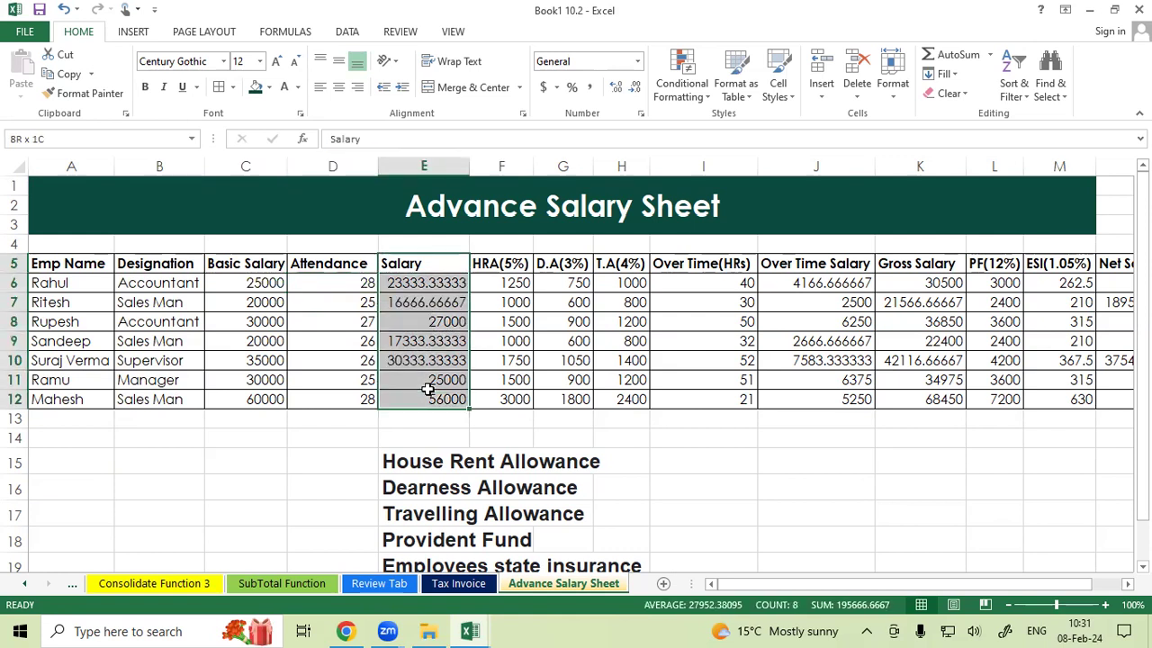
left_click_drag(513, 263, 497, 385)
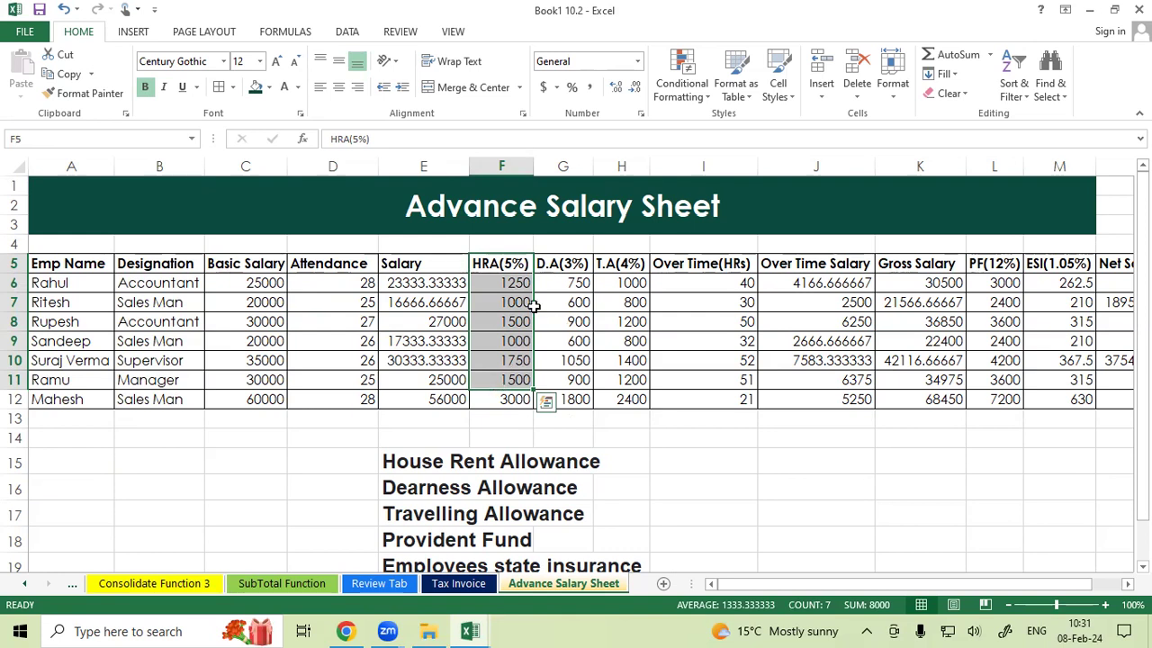
left_click(510, 287)
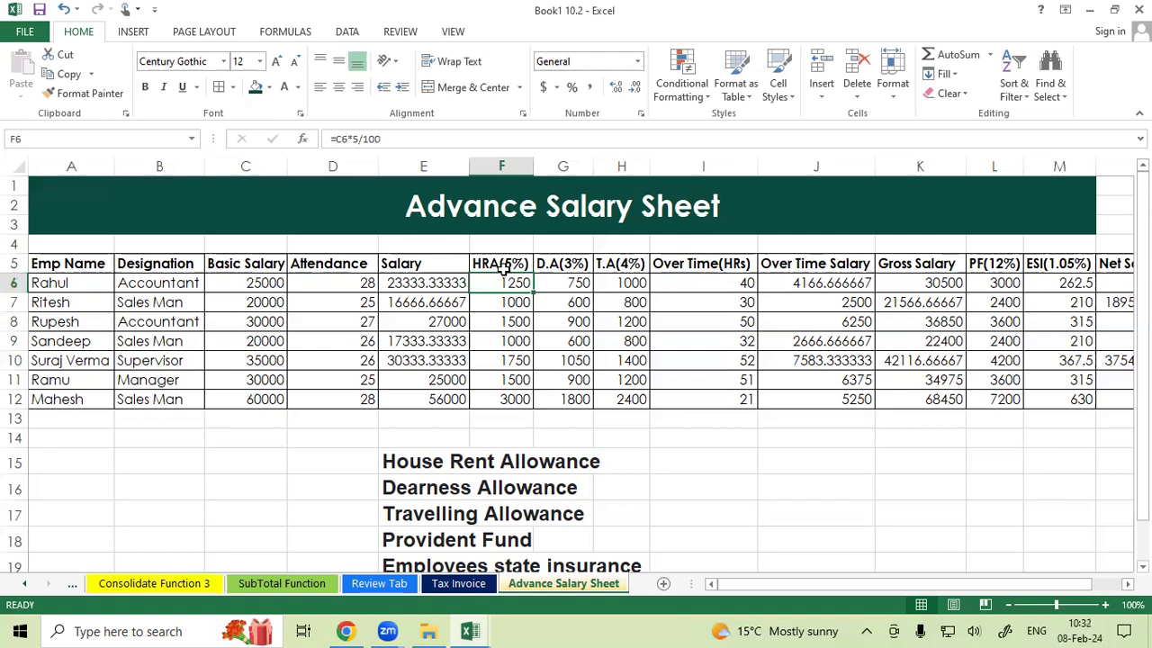
left_click(506, 263)
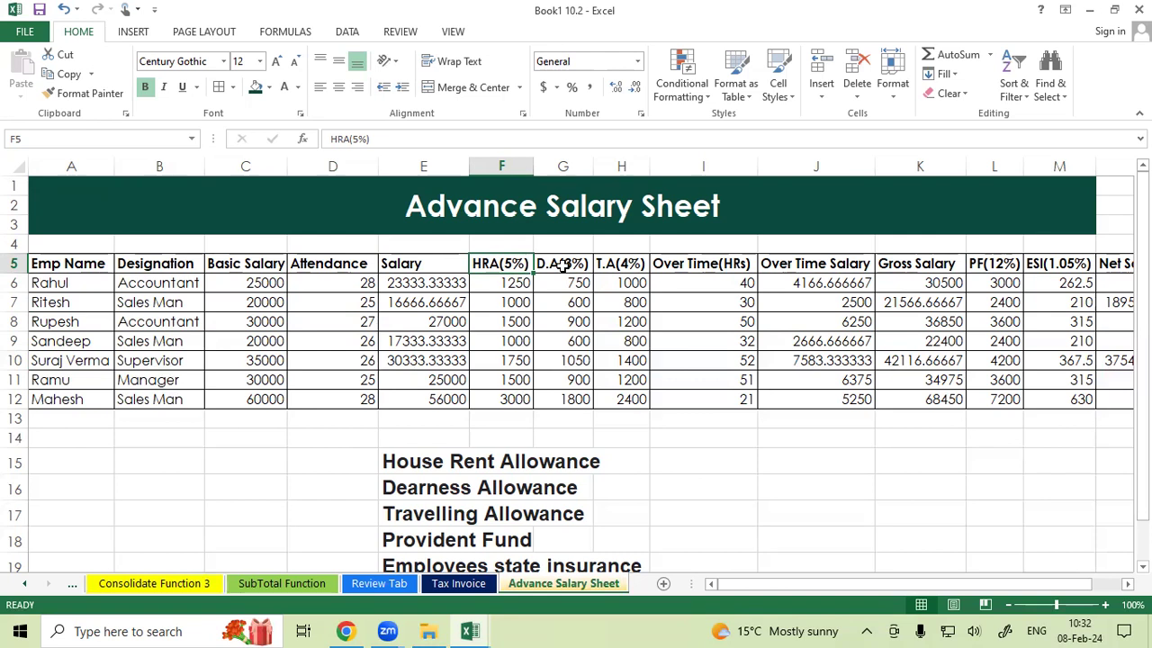
left_click(612, 267)
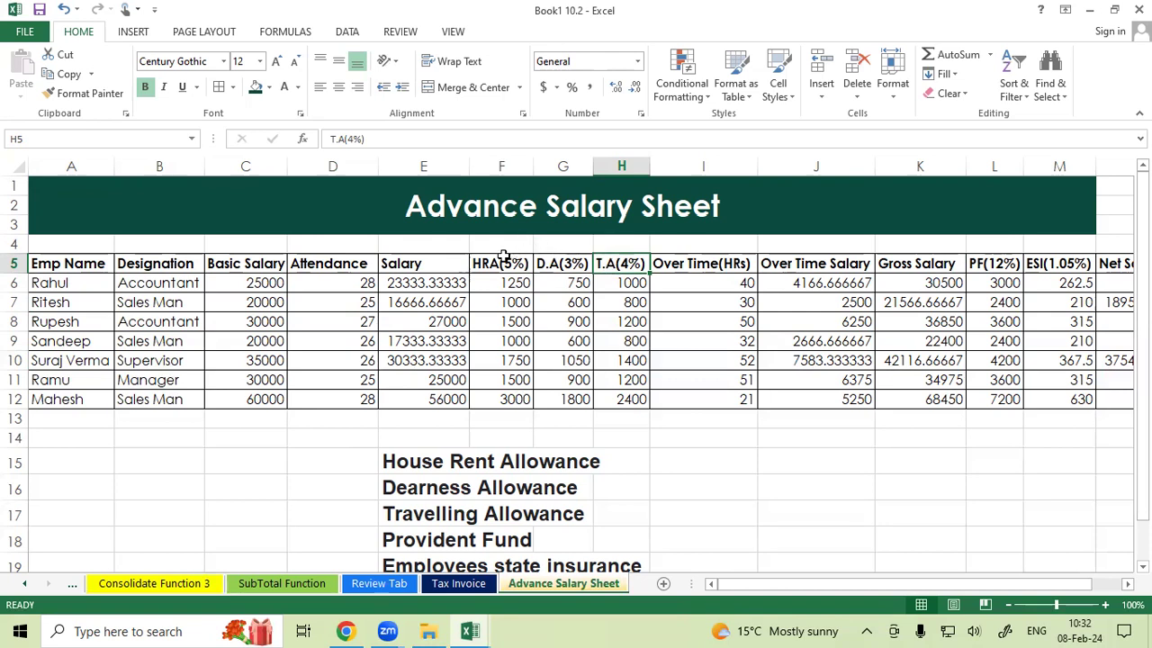
left_click_drag(501, 265, 621, 266)
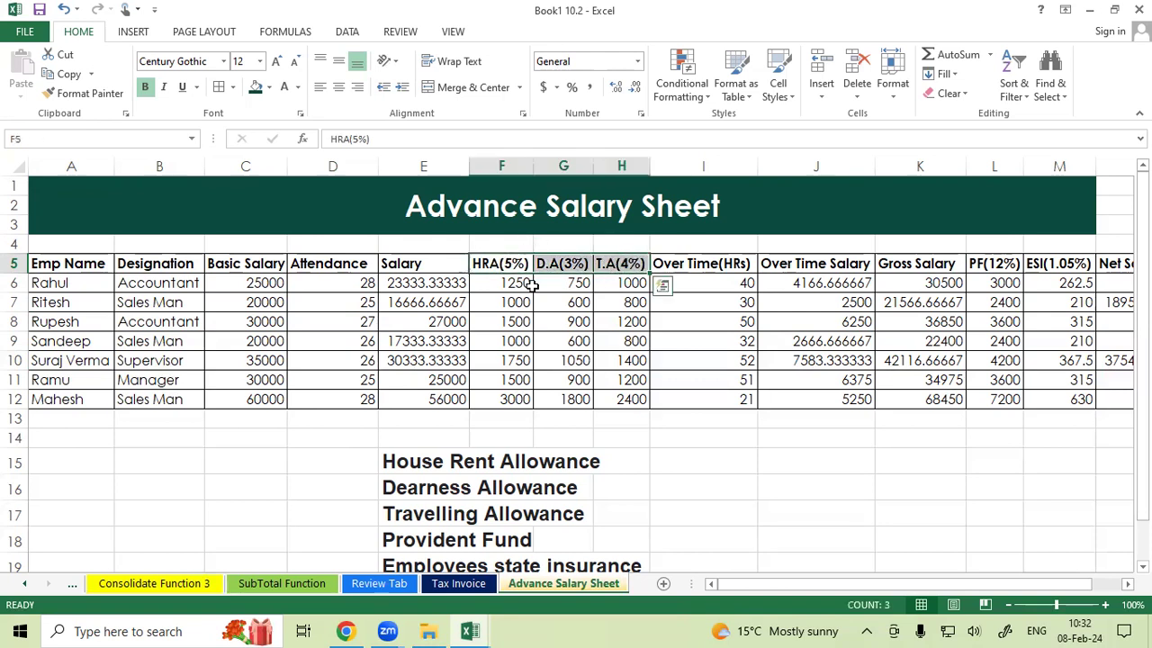
left_click_drag(491, 264, 607, 283)
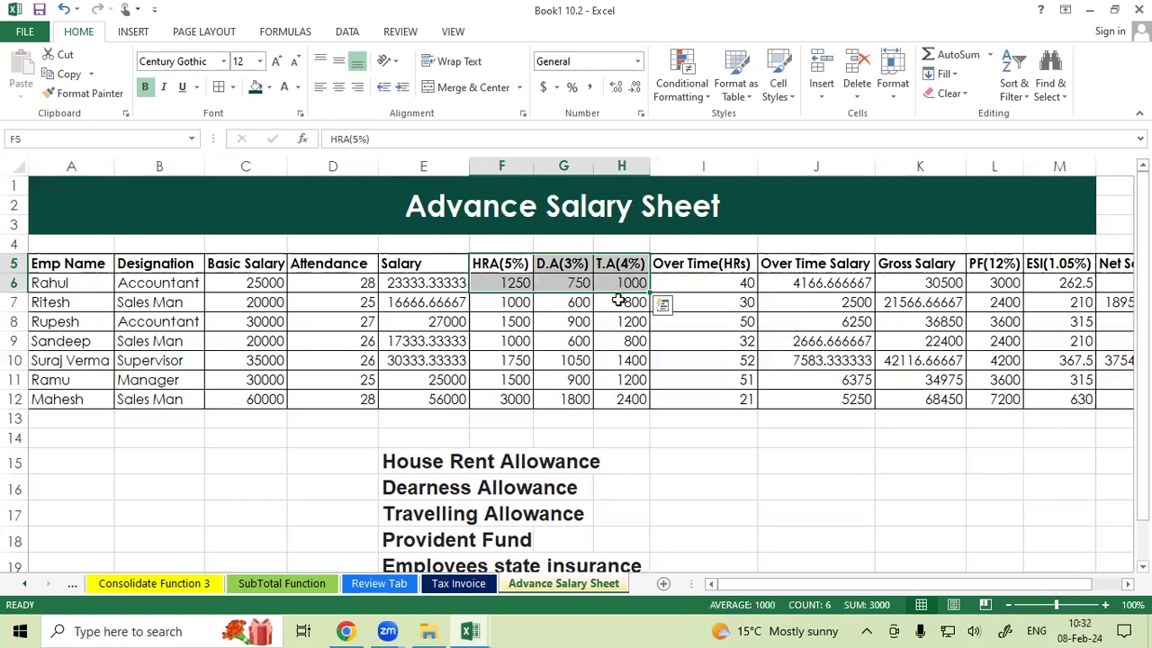
left_click(700, 266)
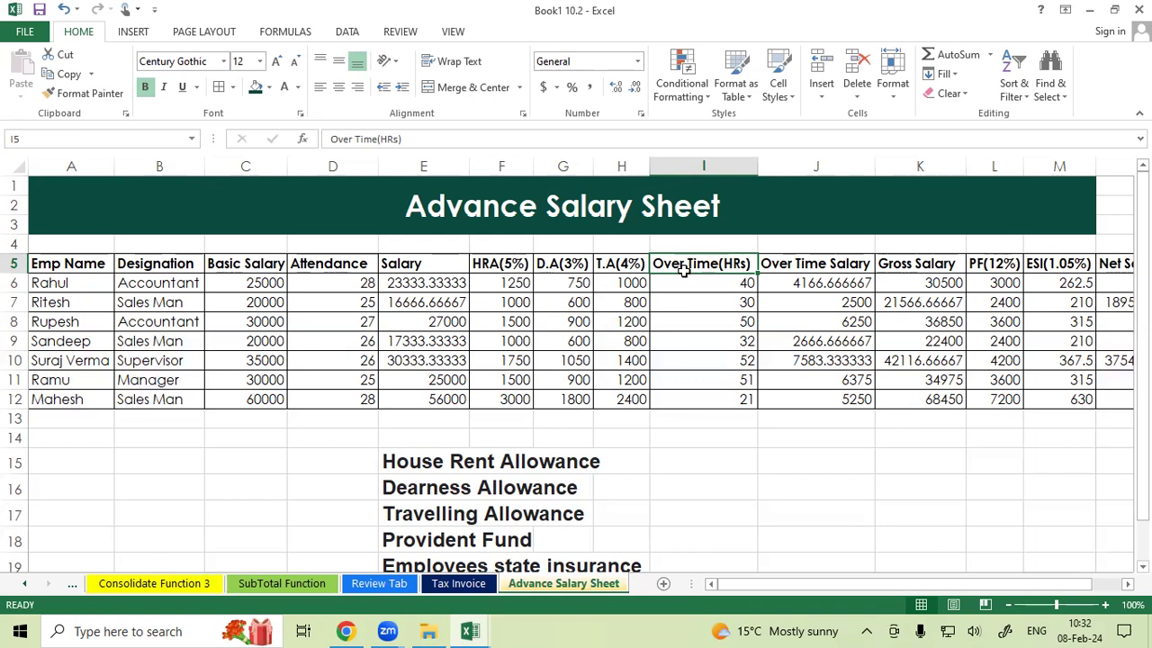
left_click(694, 285)
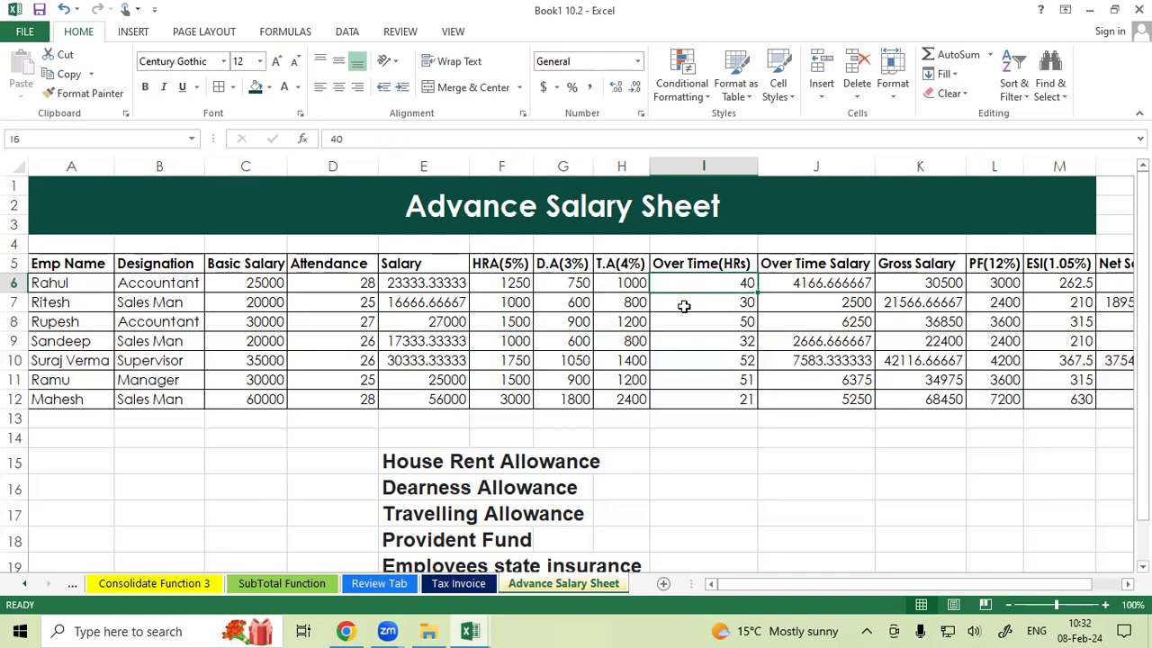
left_click(804, 281)
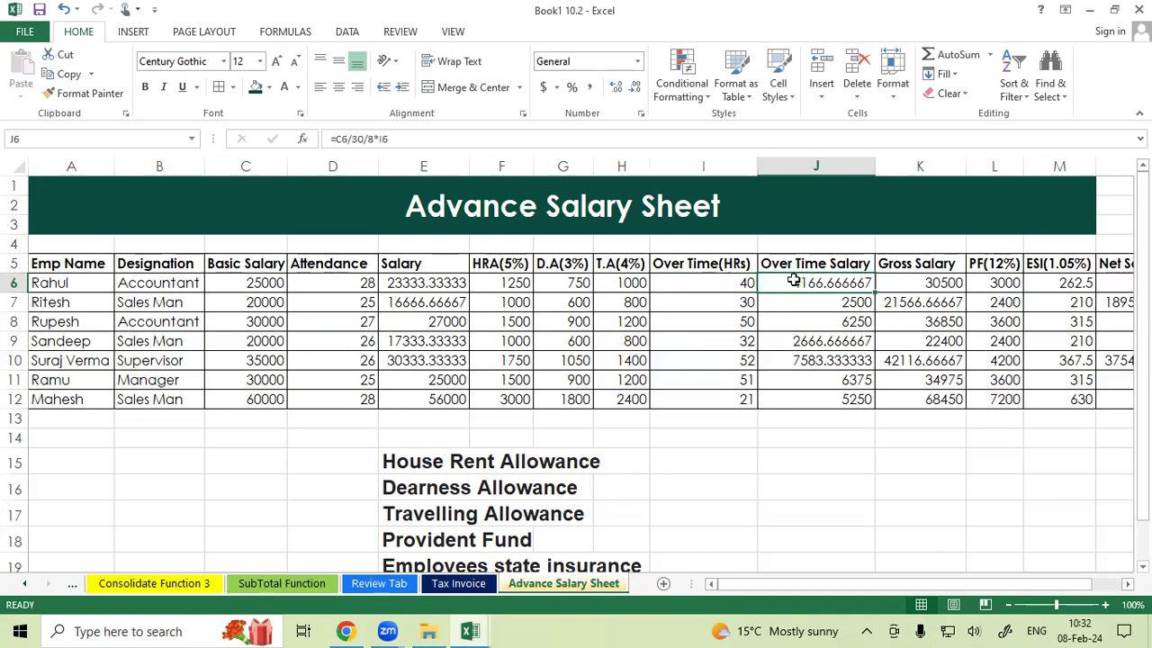
Inspect the over time salary, gross salary and PF columns and how gross salary relates to salary and allowances.
left_click_drag(799, 264, 804, 397)
left_click_drag(912, 263, 905, 398)
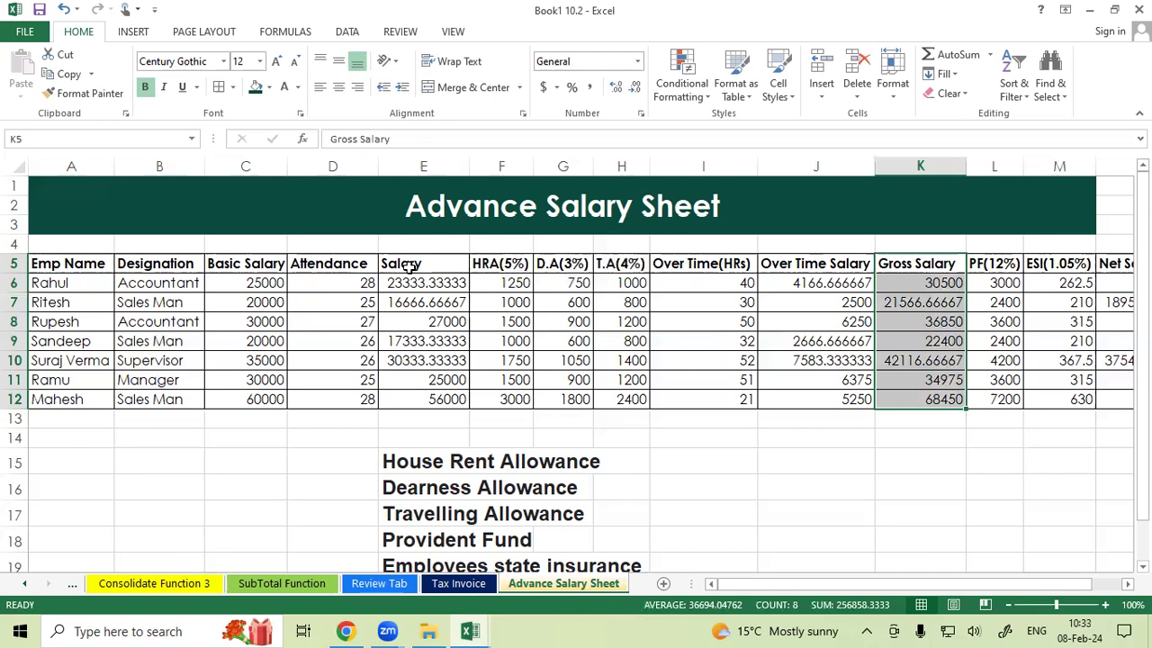
left_click_drag(409, 264, 411, 283)
left_click_drag(502, 264, 503, 282)
left_click_drag(564, 264, 622, 283)
left_click_drag(409, 263, 616, 284)
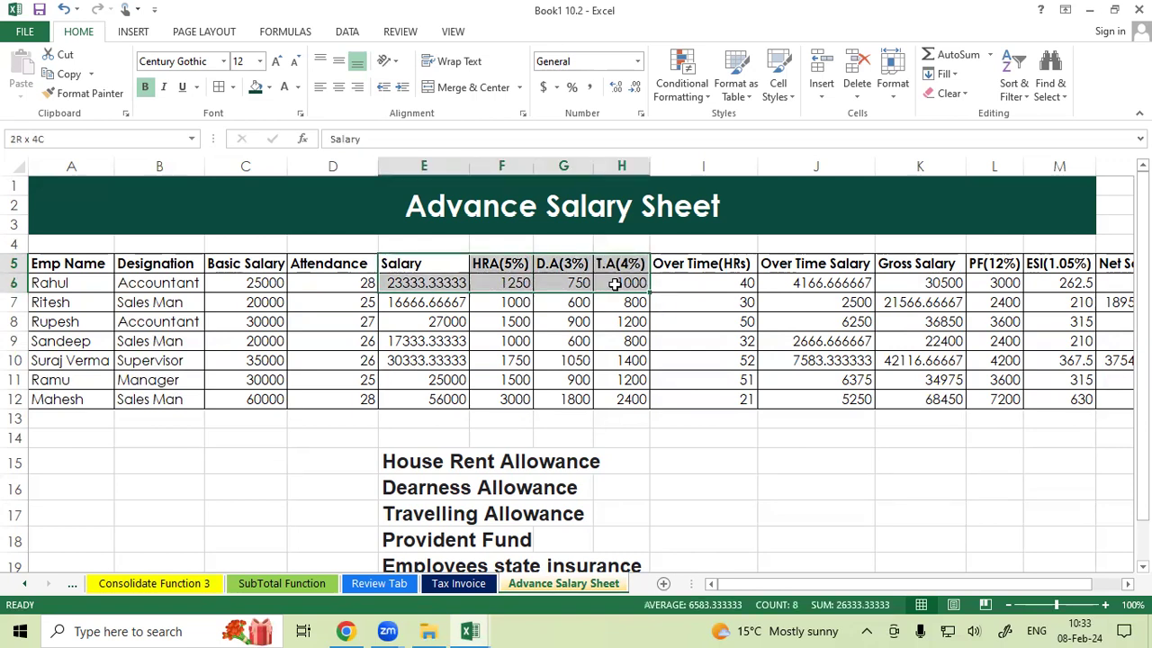
left_click_drag(928, 264, 915, 283)
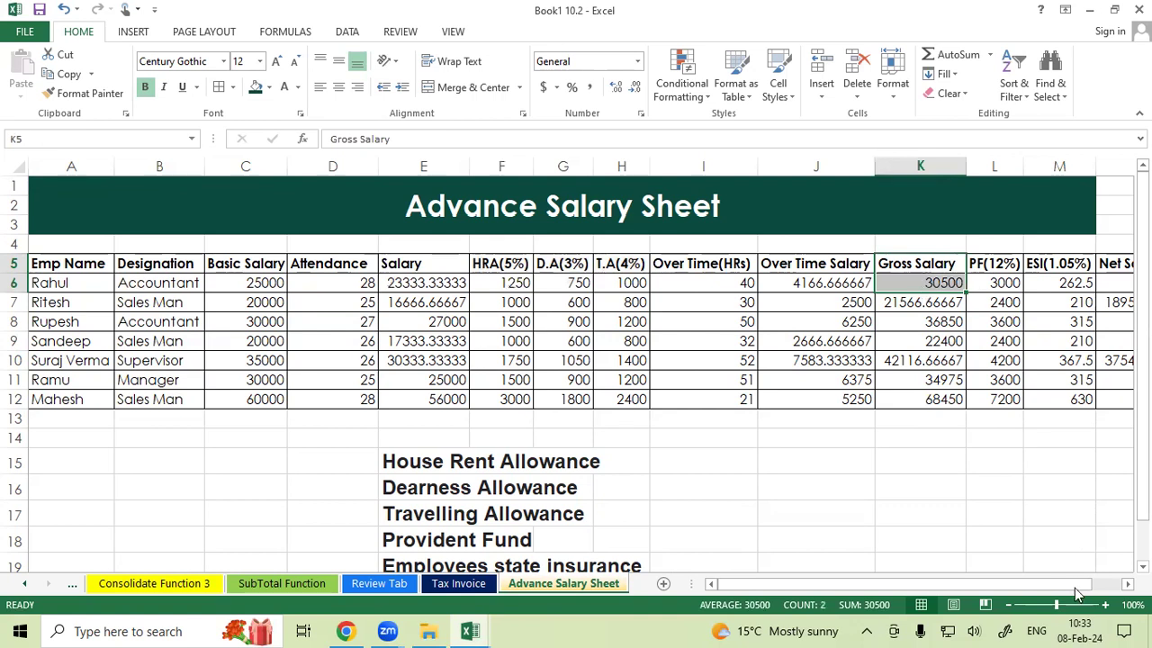
left_click_drag(1081, 584, 1071, 531)
left_click_drag(852, 268, 905, 283)
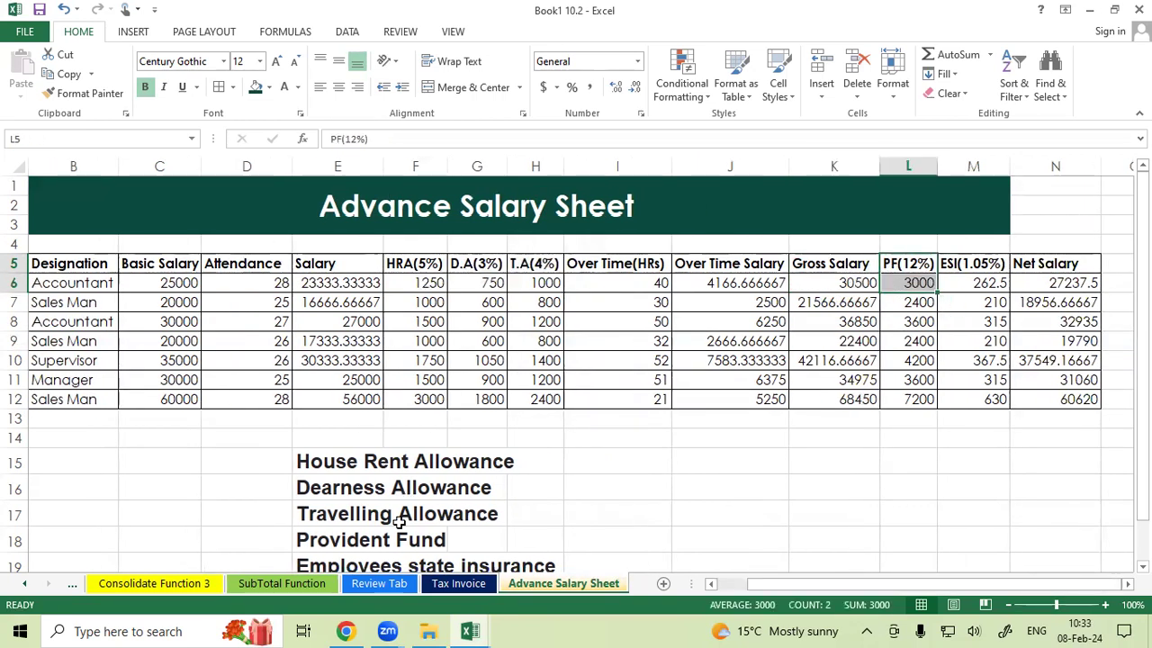
left_click(905, 264)
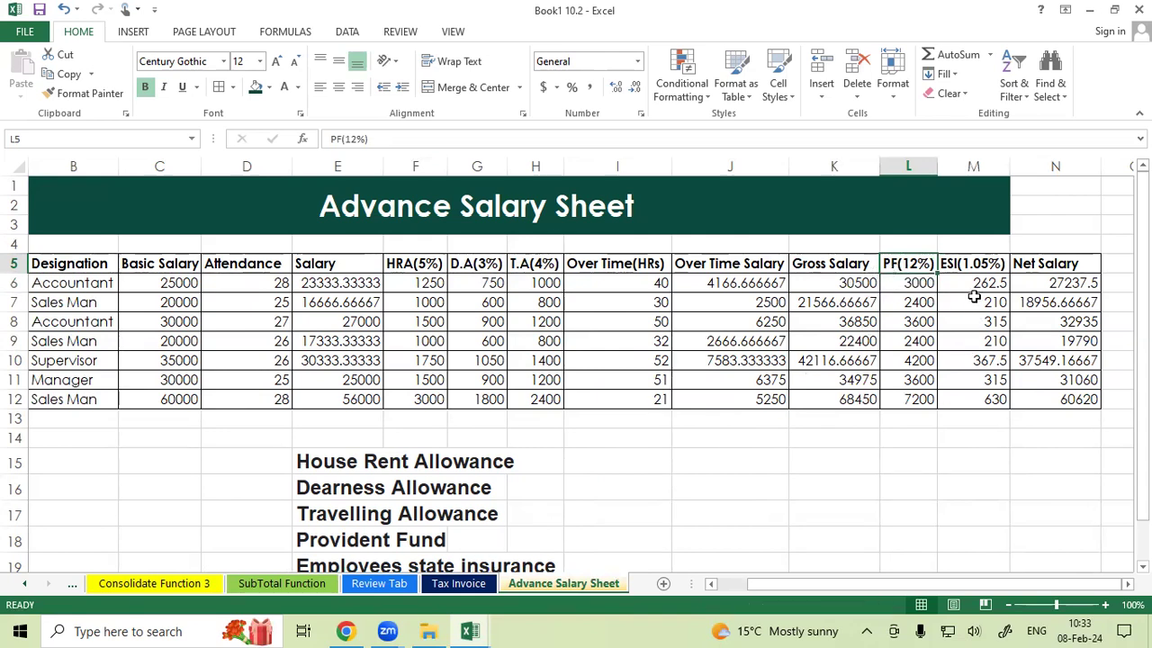
Review the allowance definitions below the table and the ESI and net salary columns.
scroll(780, 382, "down", 3)
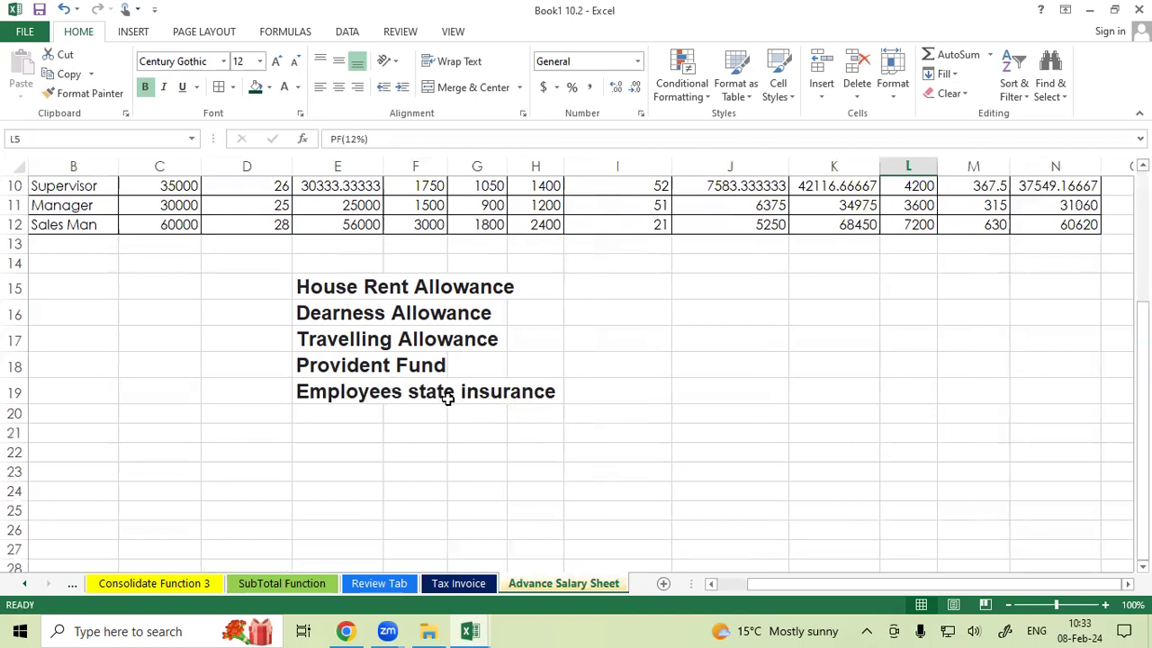
scroll(682, 409, "up", 2)
scroll(682, 409, "up", 1)
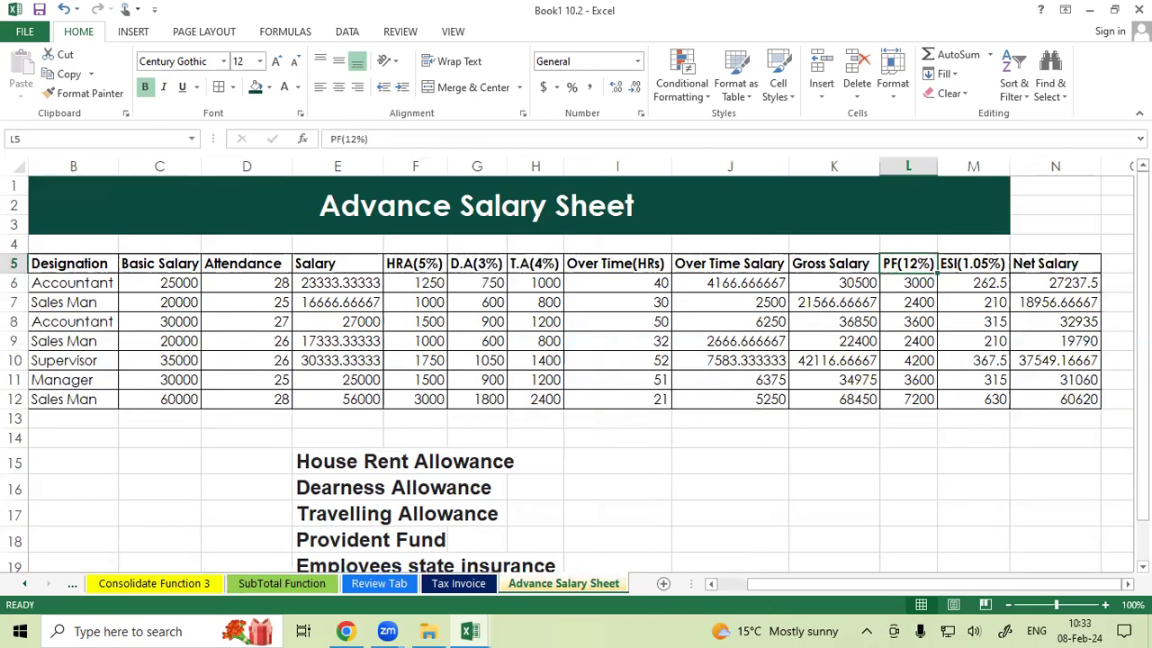
left_click(986, 263)
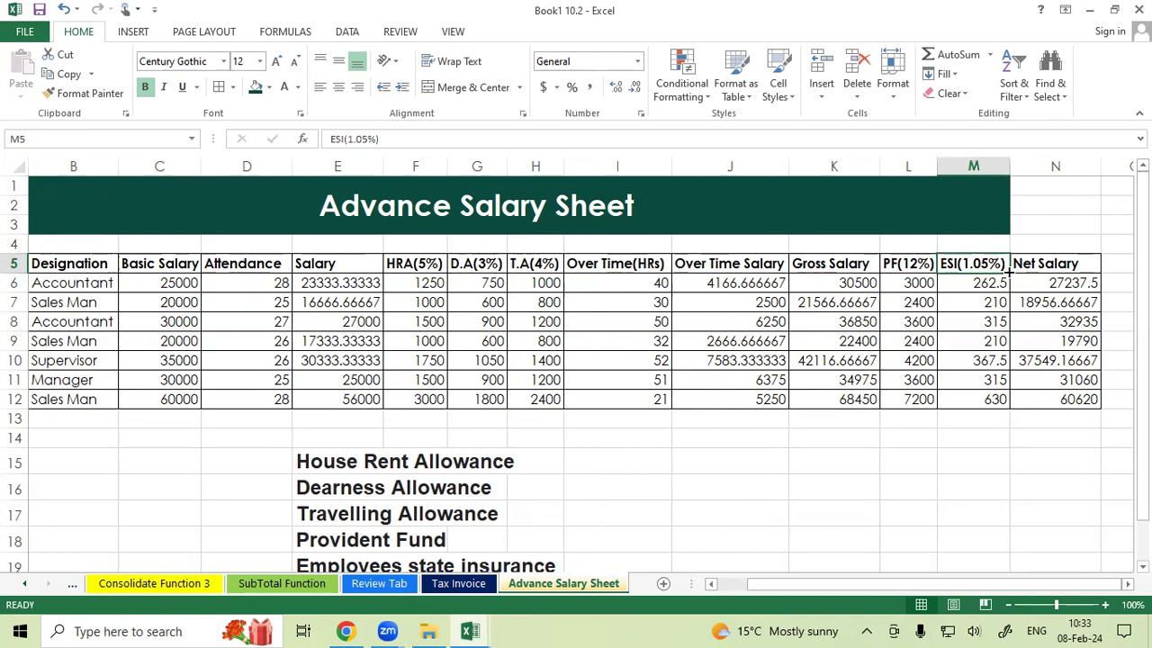
left_click_drag(911, 264, 968, 280)
left_click_drag(844, 266, 1061, 287)
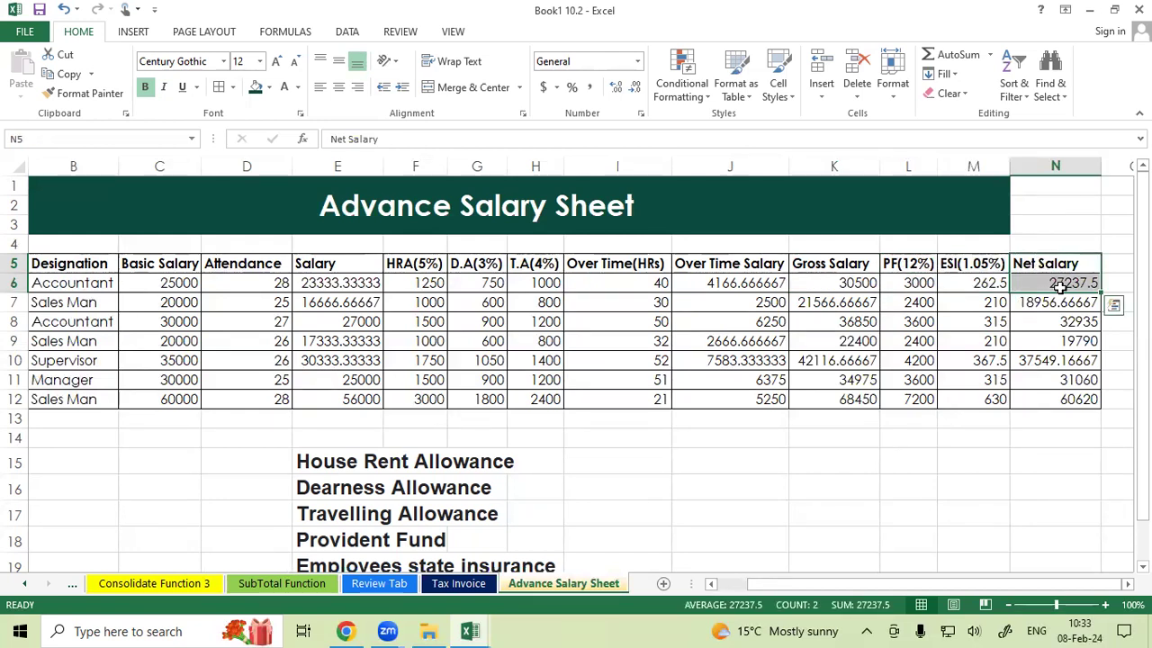
left_click_drag(916, 587, 810, 610)
left_click(334, 396)
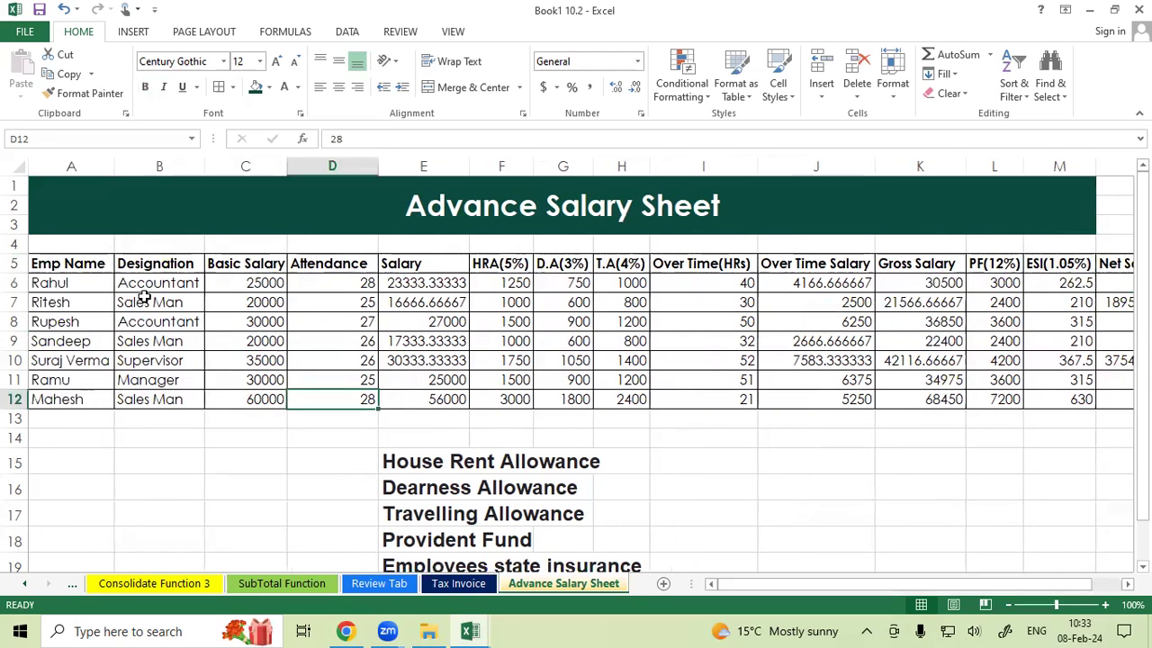
Go back over the employee names, designations, basic salary and attendance of the first row.
left_click_drag(74, 286, 106, 378)
left_click_drag(151, 286, 144, 420)
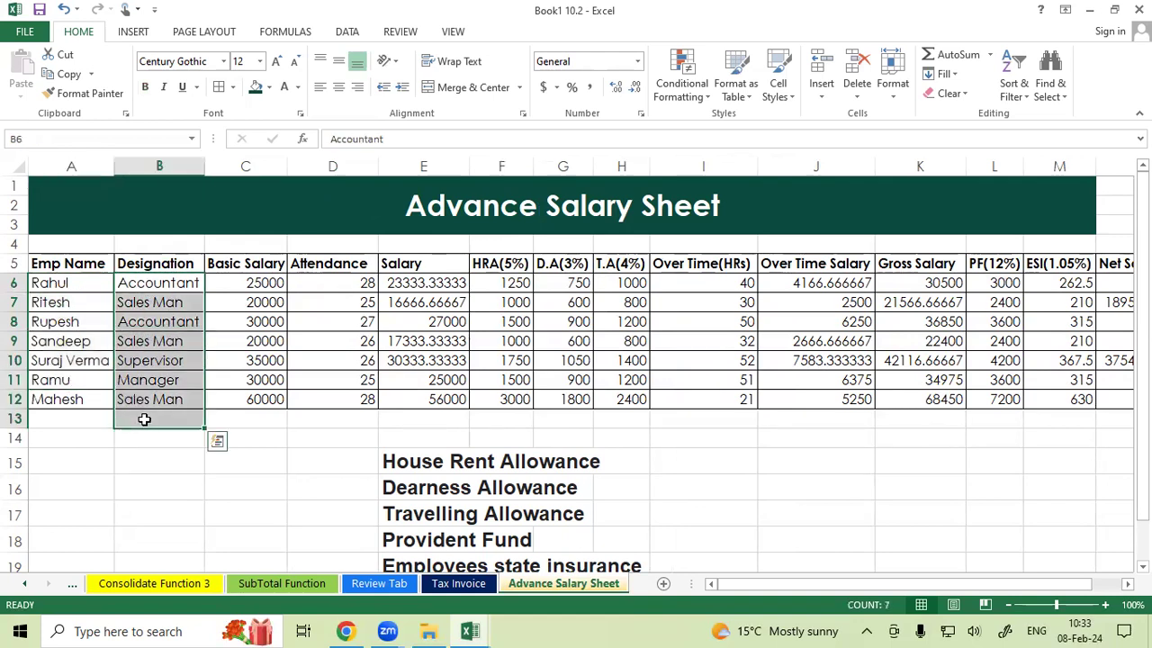
left_click(137, 301)
left_click(266, 281)
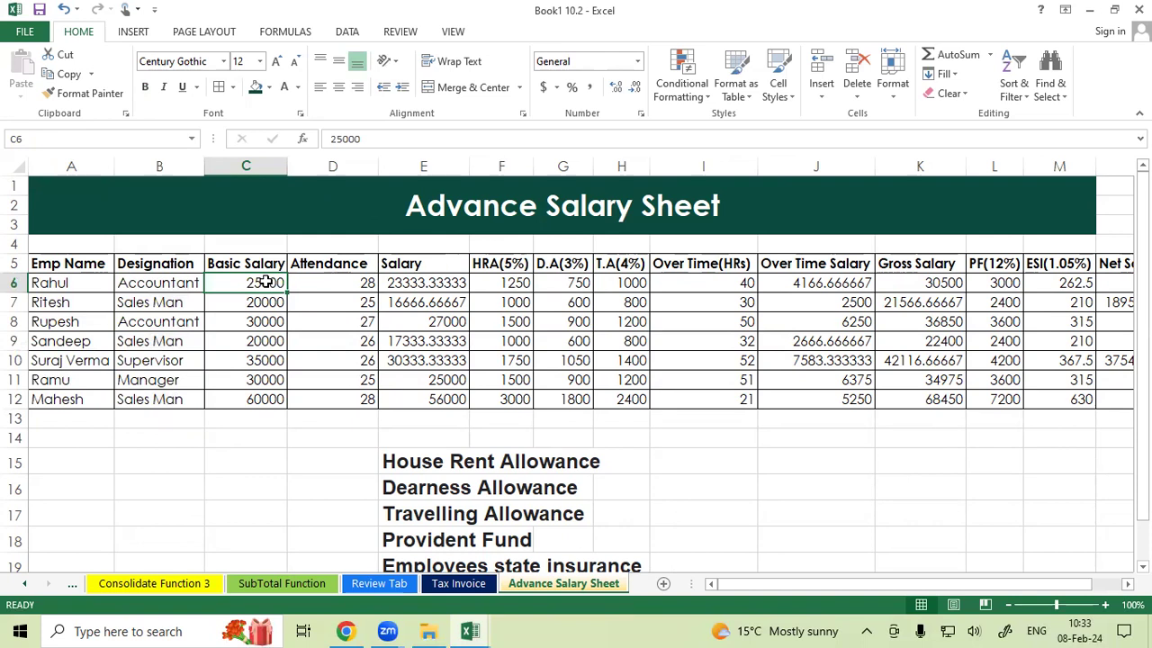
left_click(320, 287)
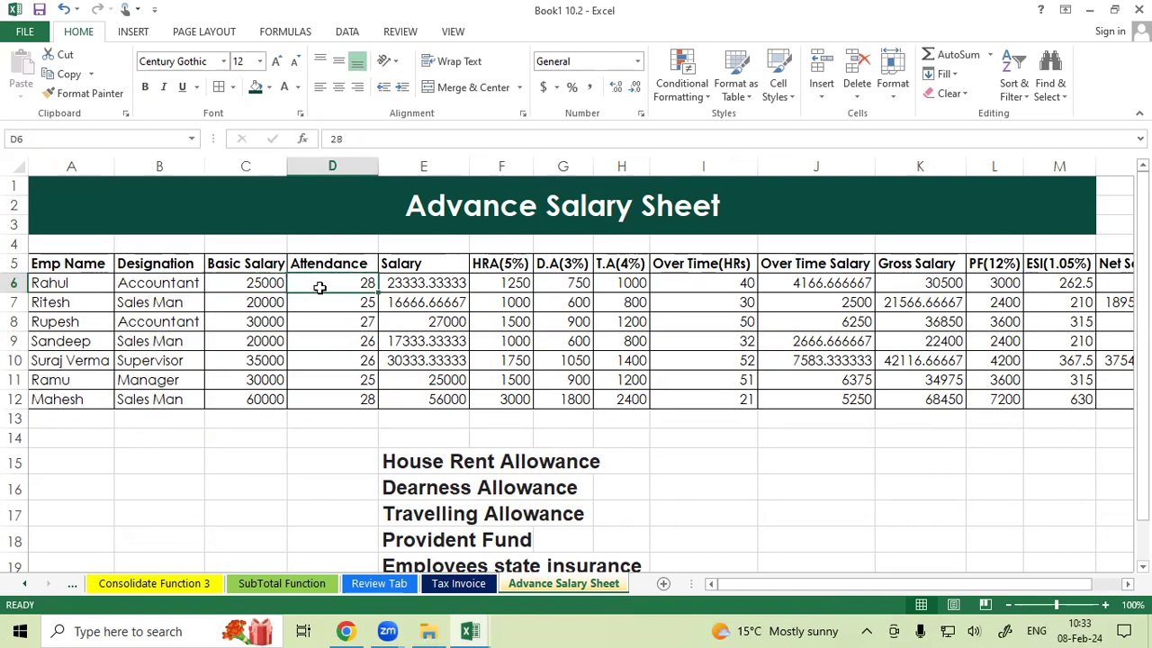
Switch to the Attendance Sheet worksheet and enter t in the first employee name cell.
right_click(44, 587)
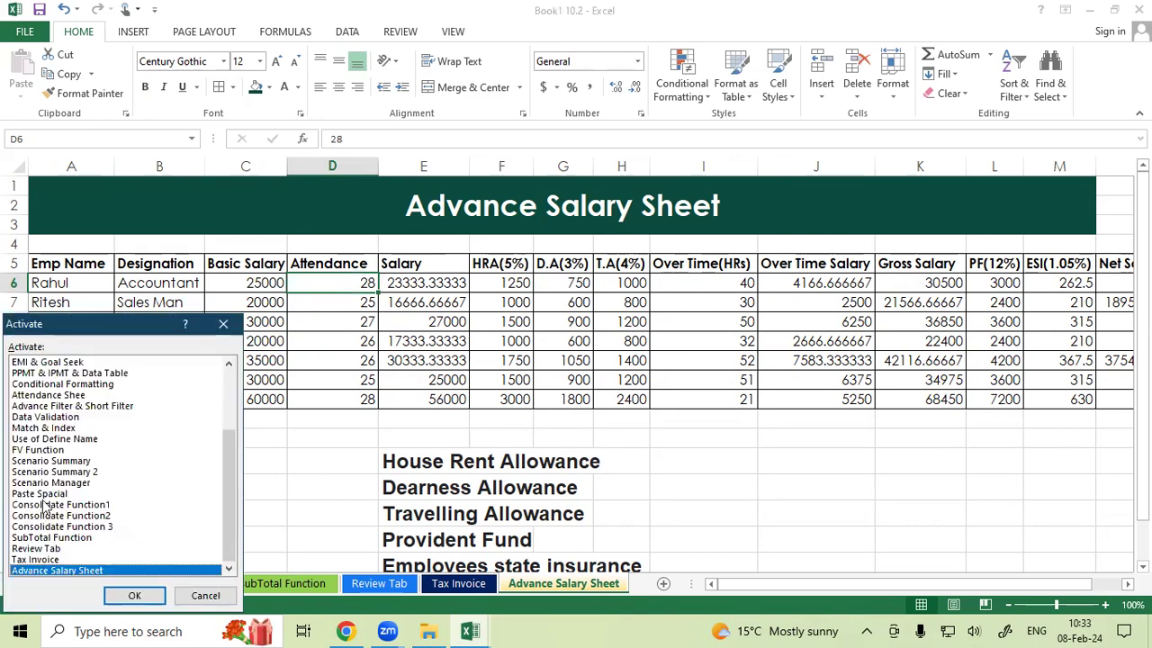
left_click(60, 396)
double_click(60, 397)
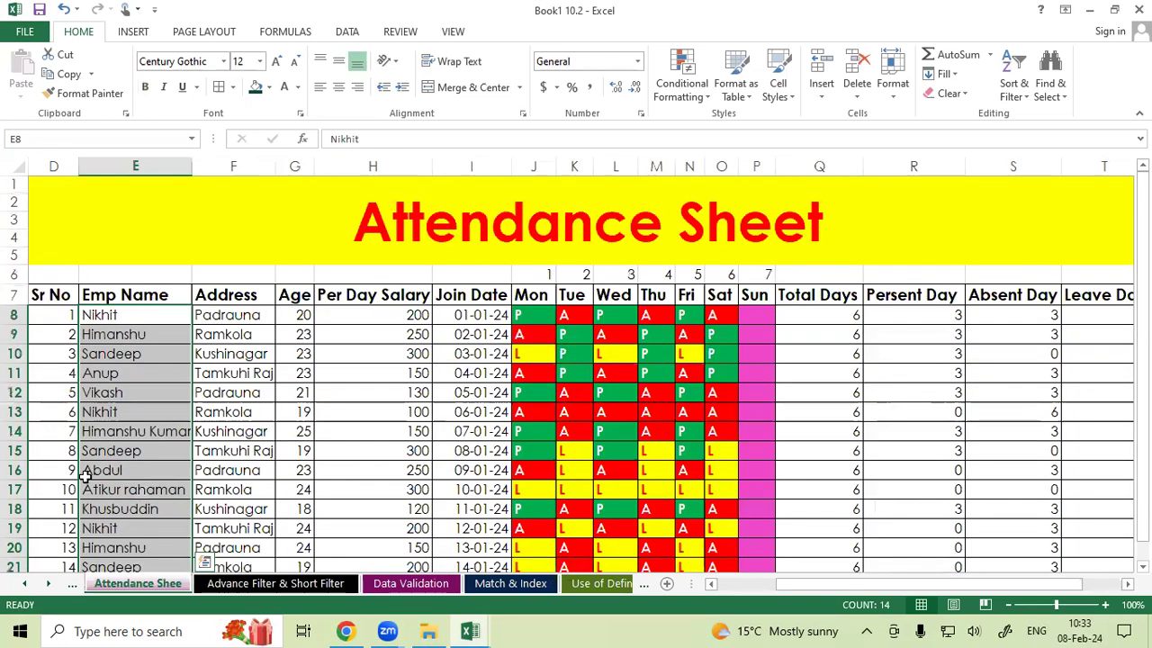
type("t")
double_click(186, 591)
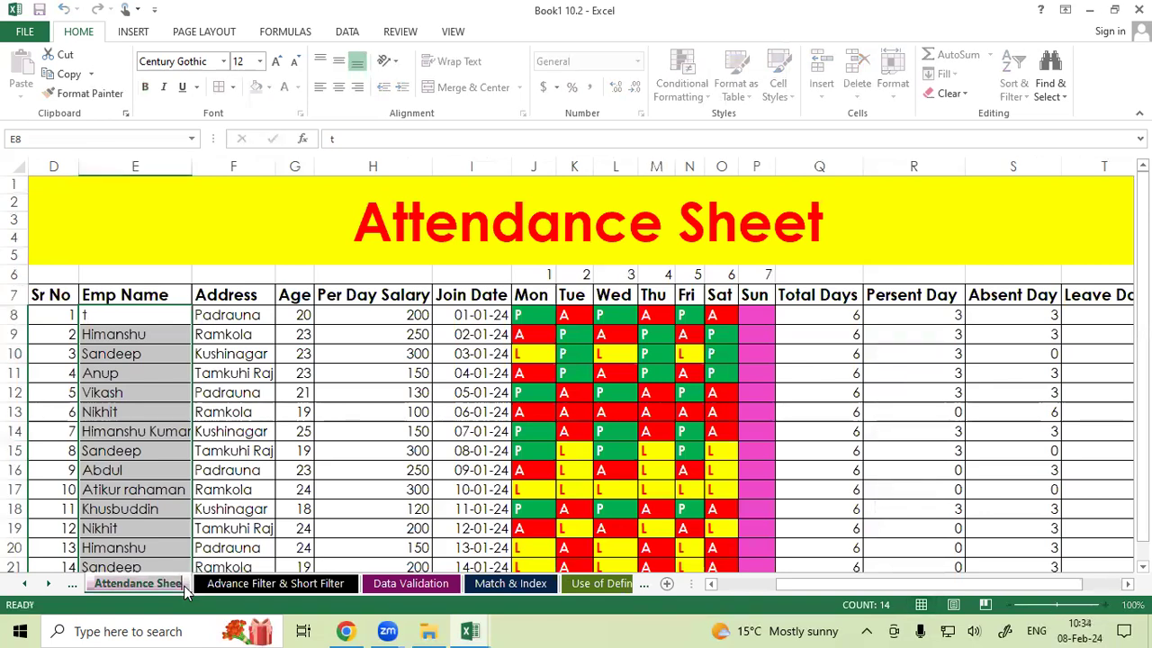
type("t")
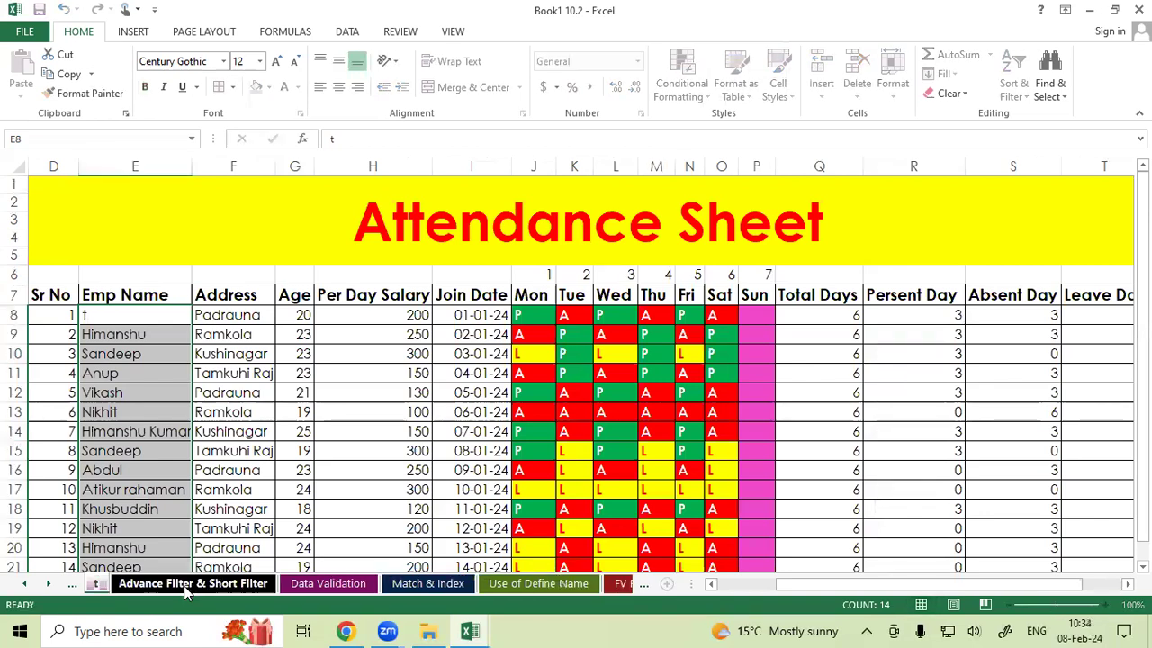
key("Escape")
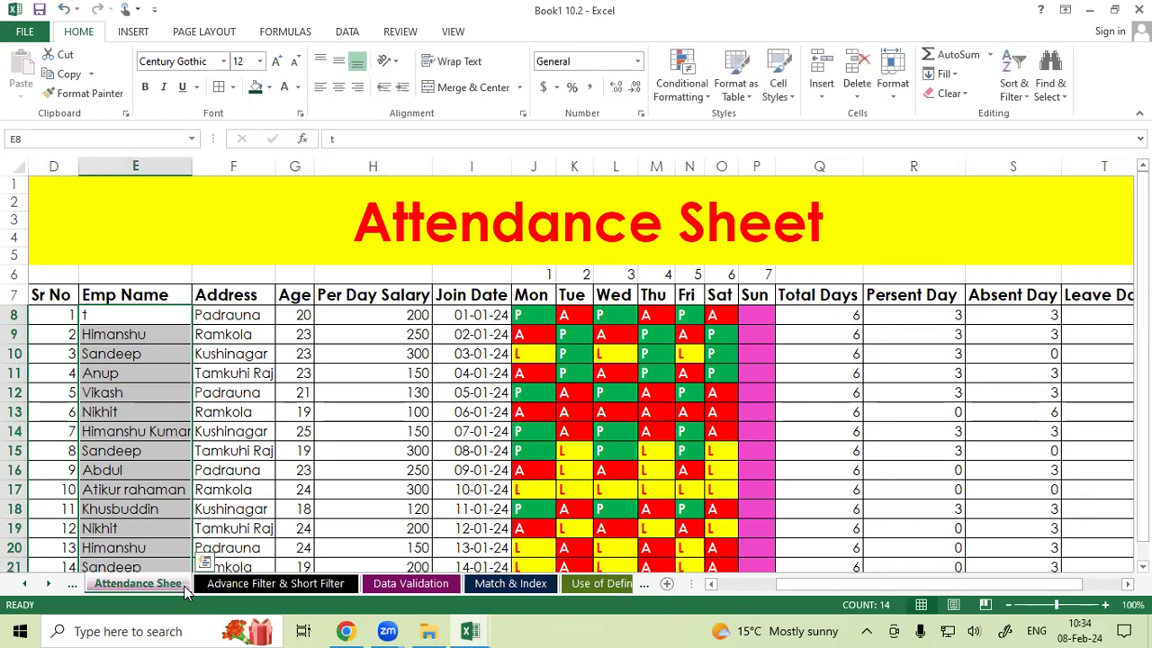
double_click(186, 588)
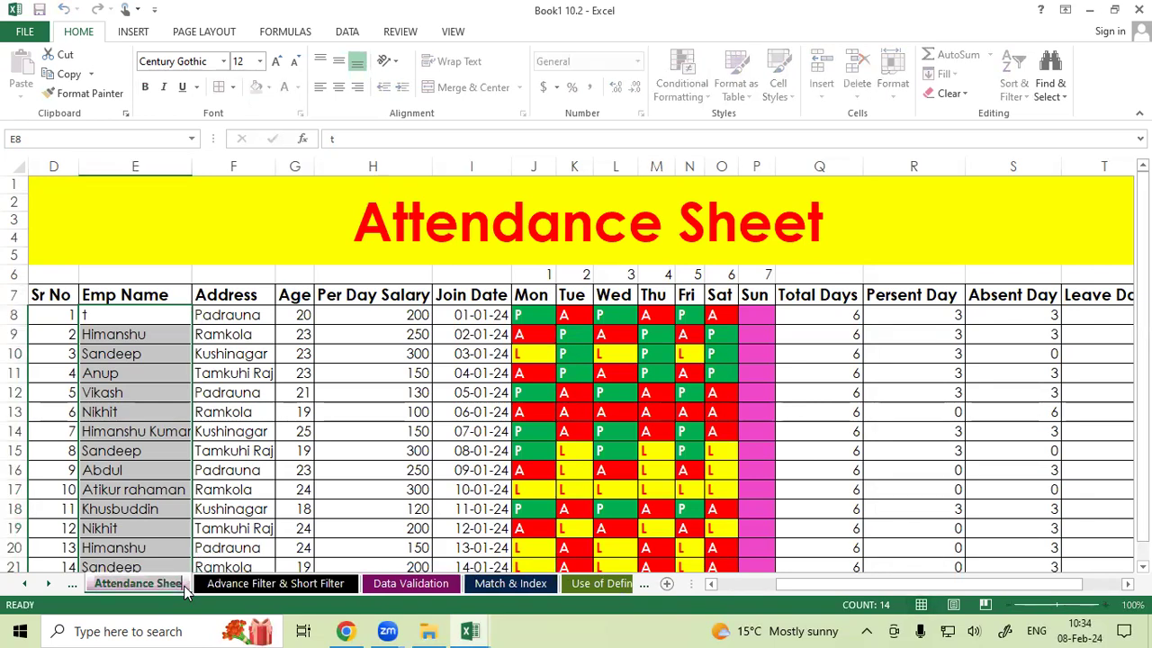
key("Return")
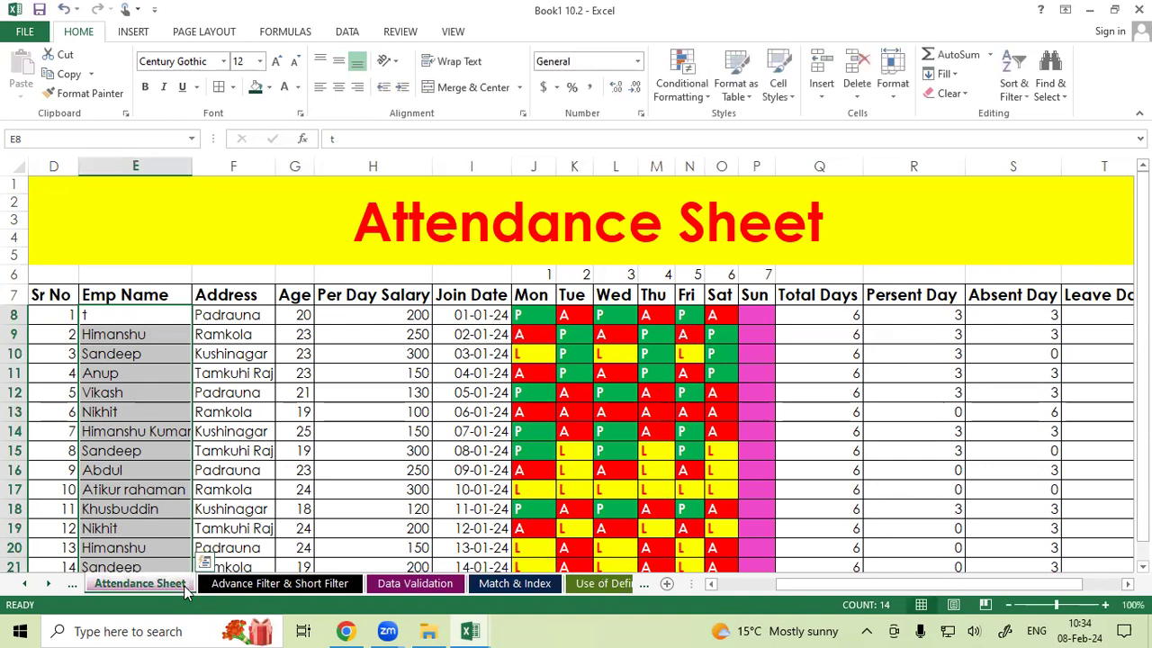
Examine the Total Days and Persent Day columns of the attendance sheet.
scroll(583, 466, "down", 1)
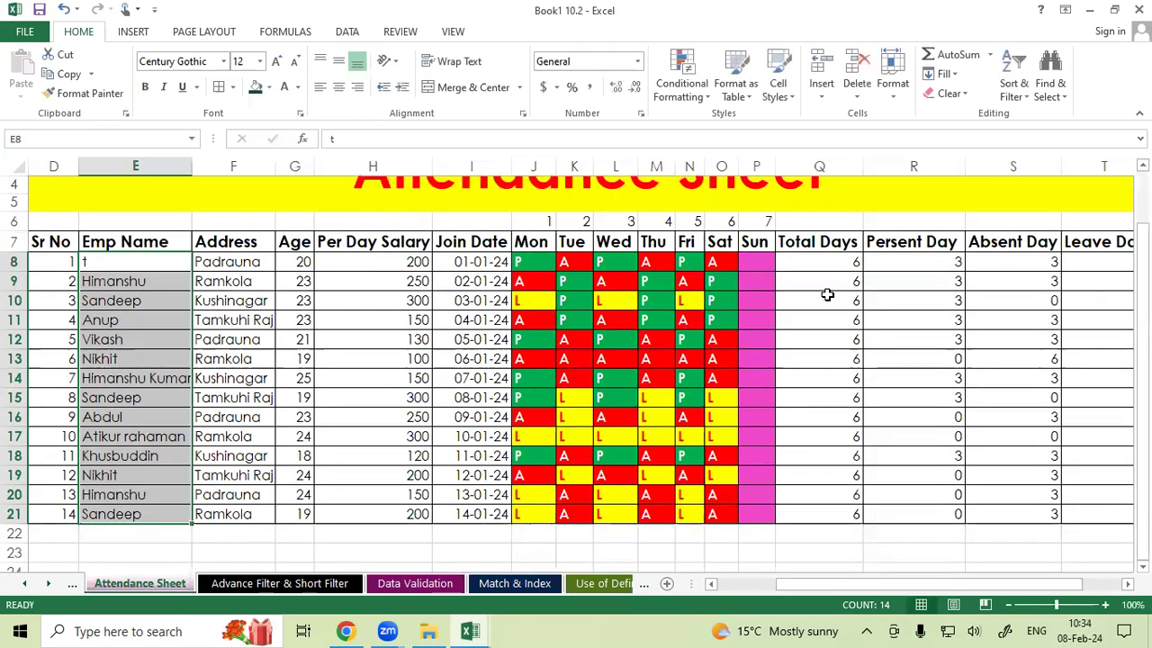
left_click_drag(815, 264, 824, 474)
left_click_drag(923, 262, 912, 532)
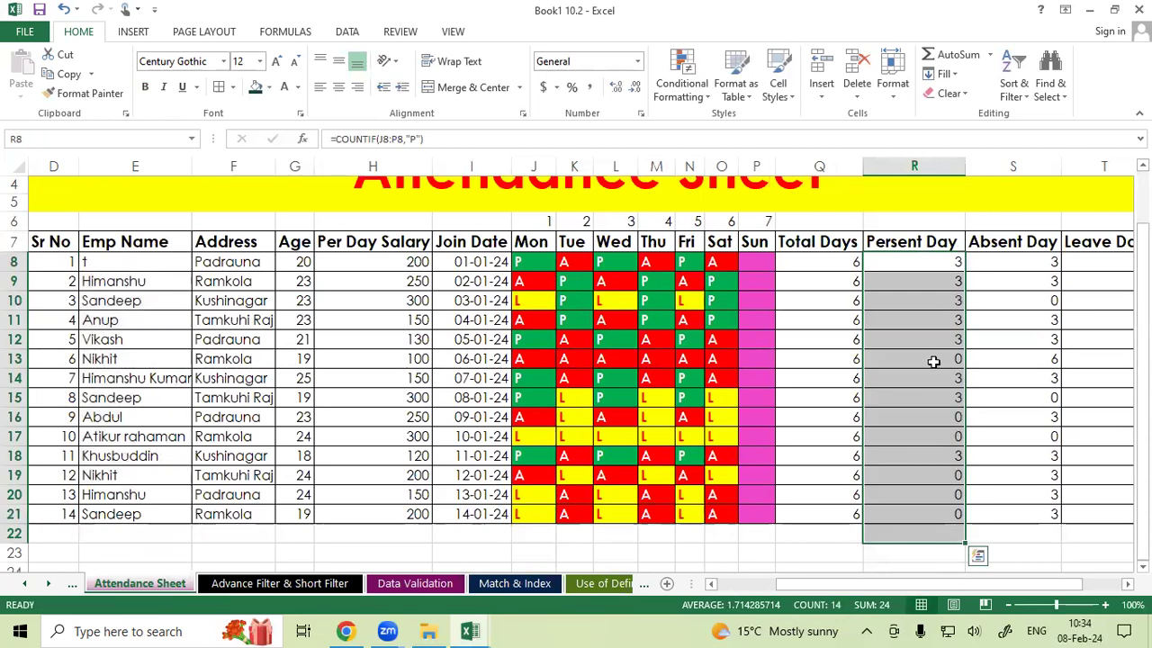
Return to the Advance Salary Sheet and select the attendance values of all employees.
right_click(53, 585)
scroll(69, 568, "down", 2)
double_click(54, 578)
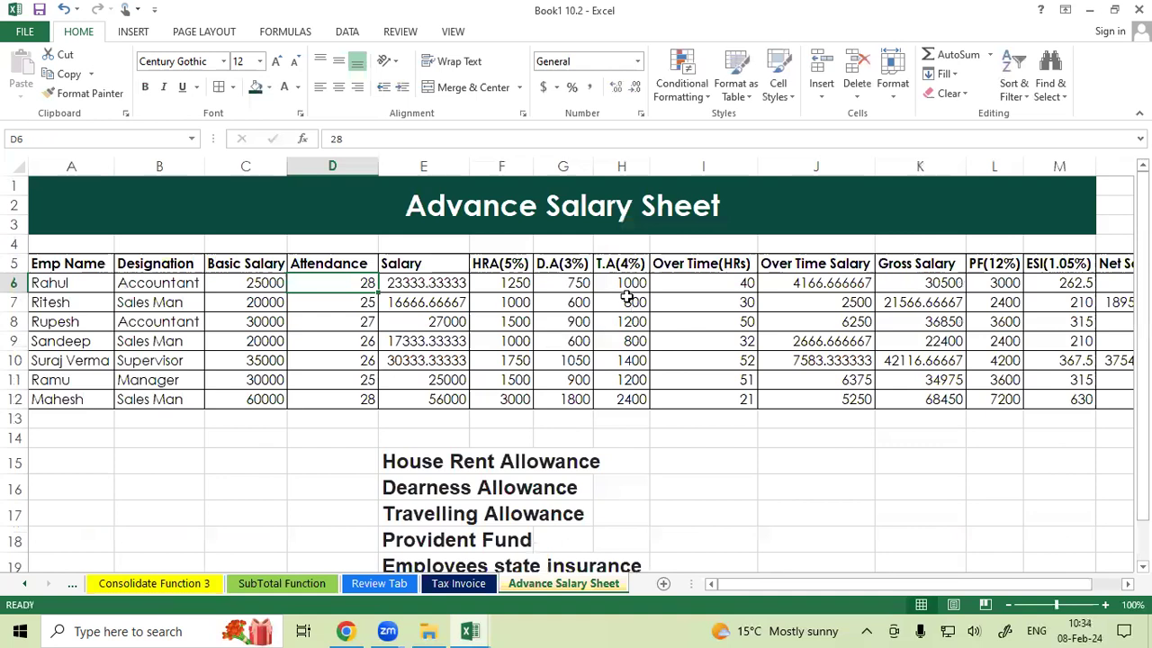
left_click_drag(342, 281, 330, 391)
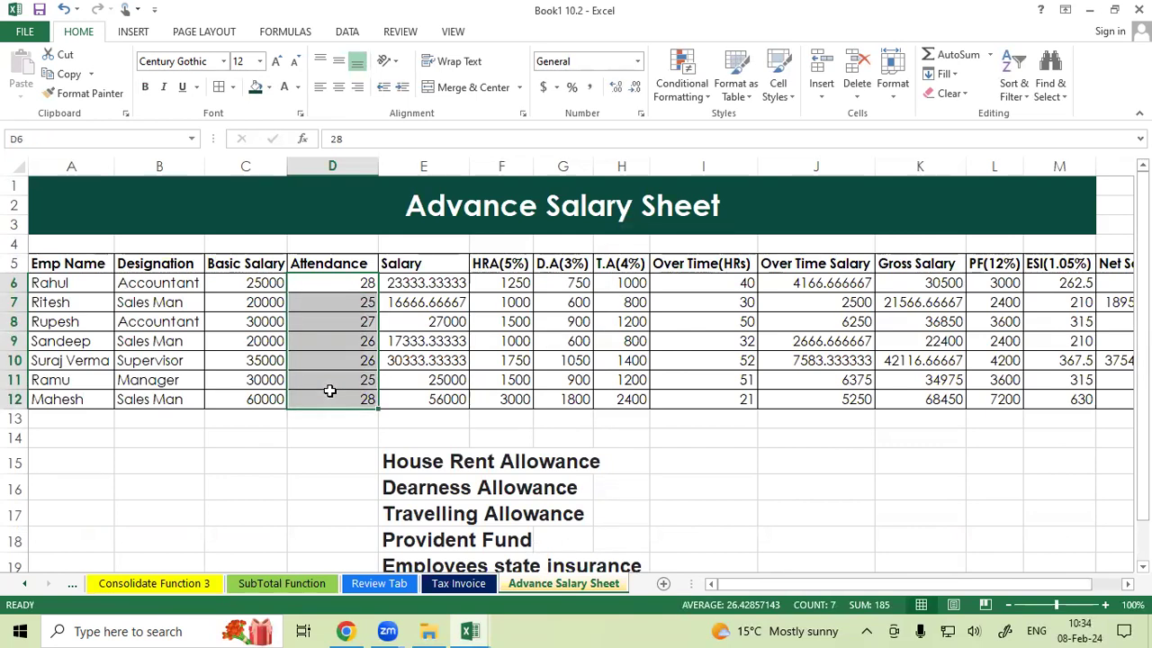
Clear the salary formulas in cells E6 to E12.
left_click(425, 283)
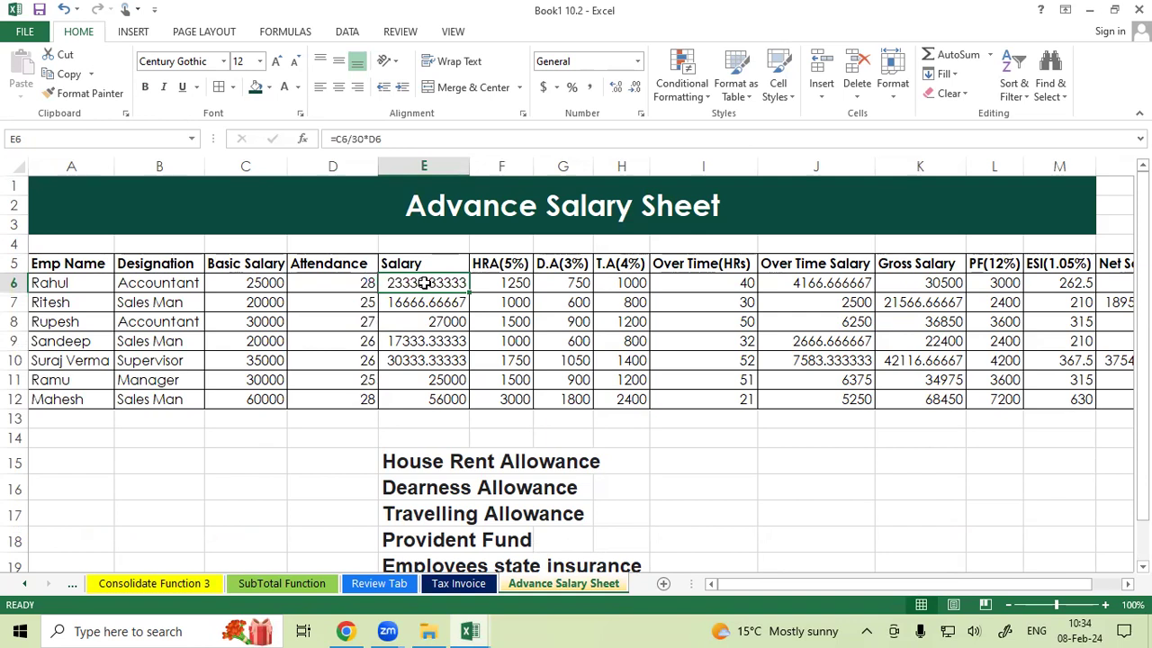
left_click_drag(425, 282, 414, 393)
key("Delete")
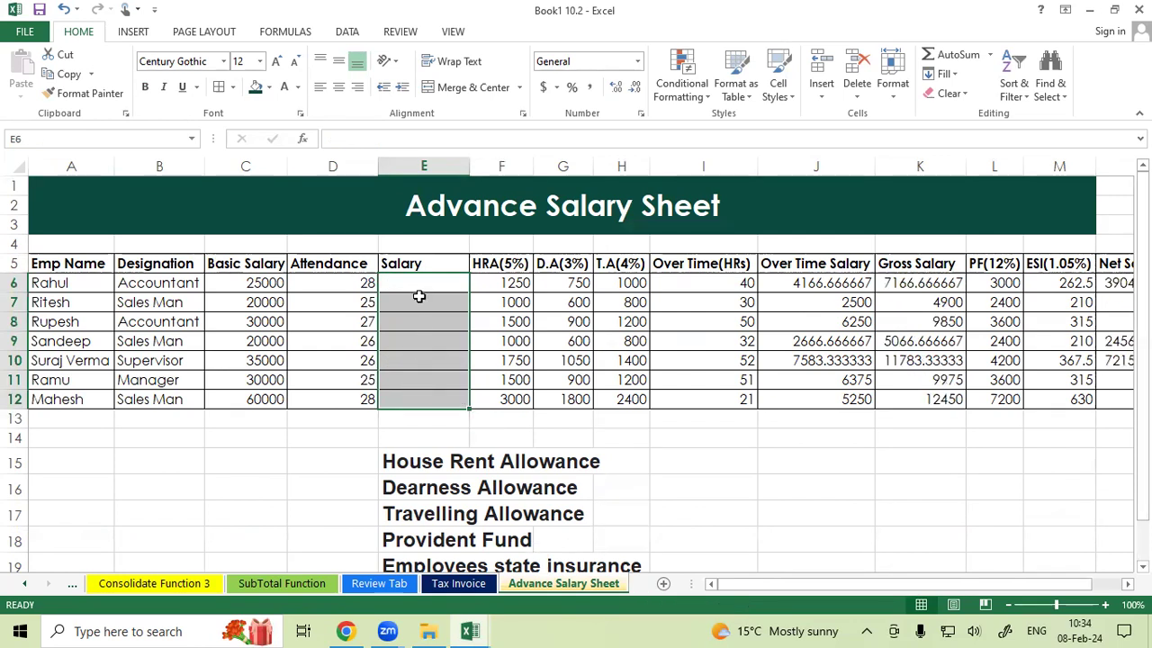
Enter the formula =C6/30 in the first employee's salary cell.
left_click_drag(414, 283, 414, 281)
left_click(414, 282)
type("=")
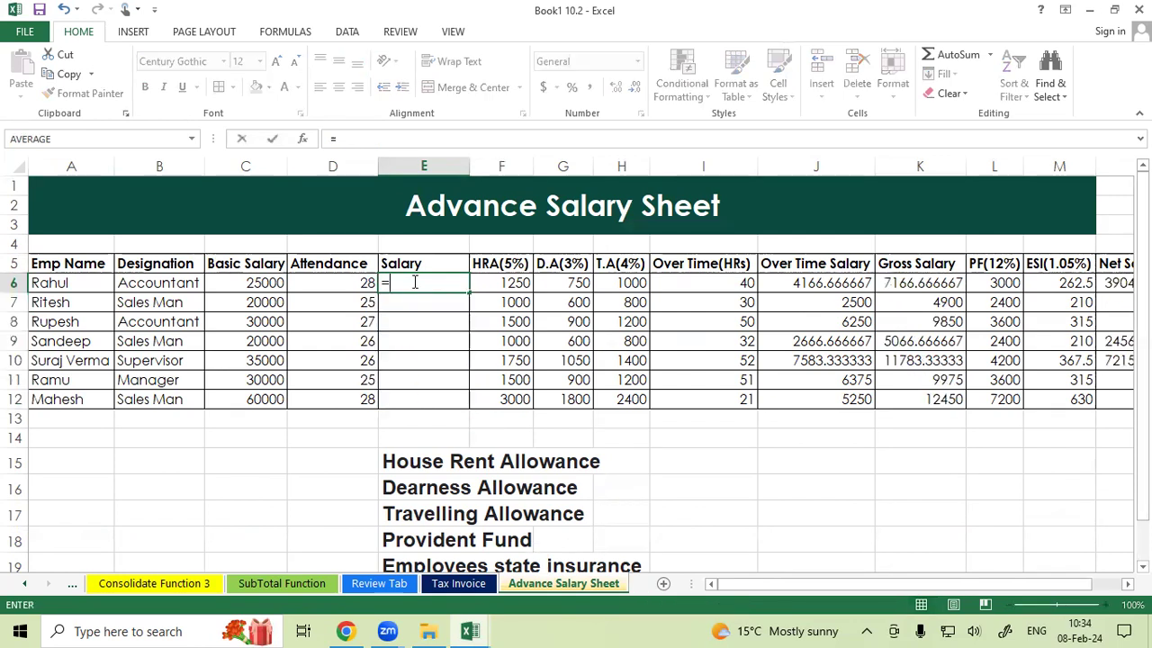
left_click(268, 283)
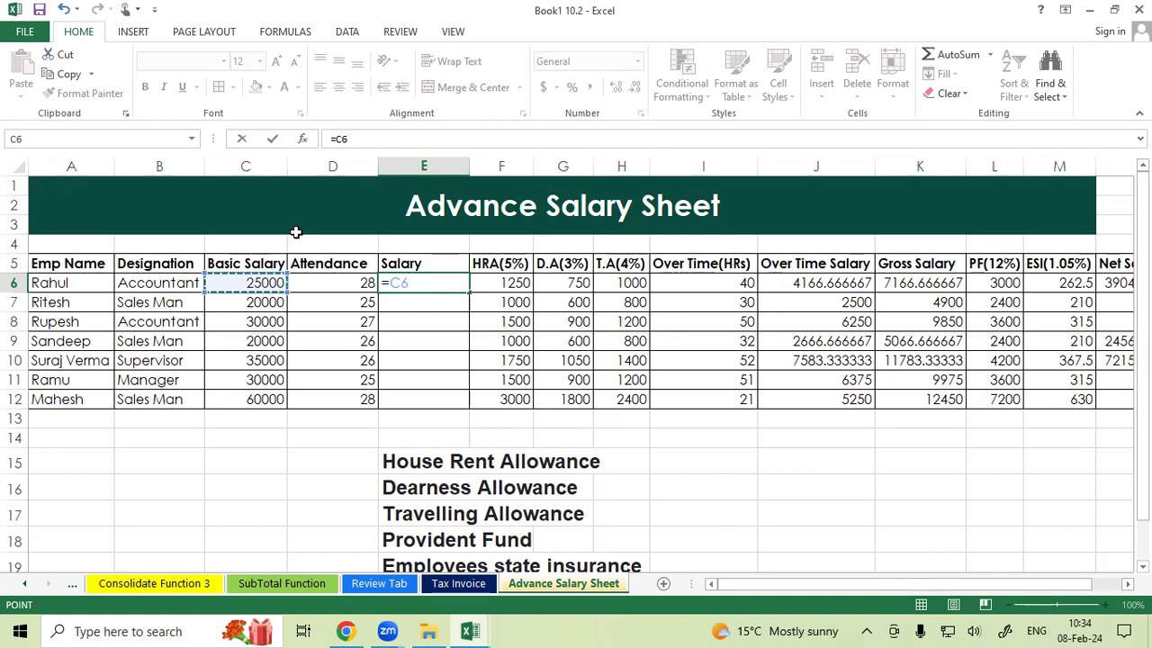
type("/")
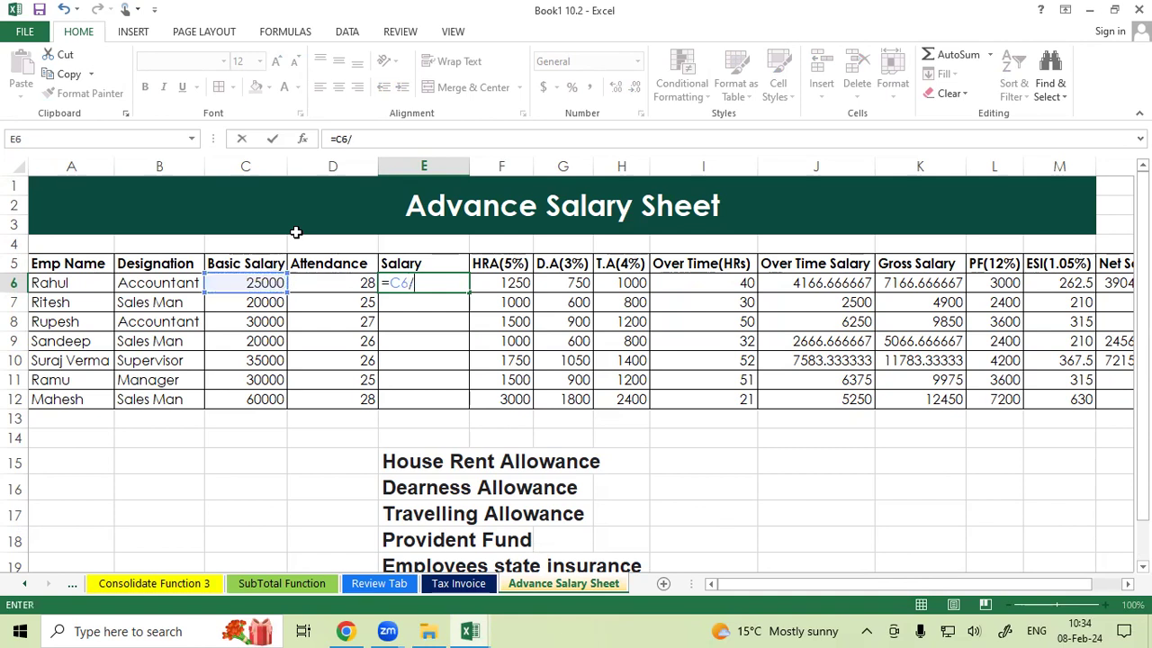
type("30")
key("Return")
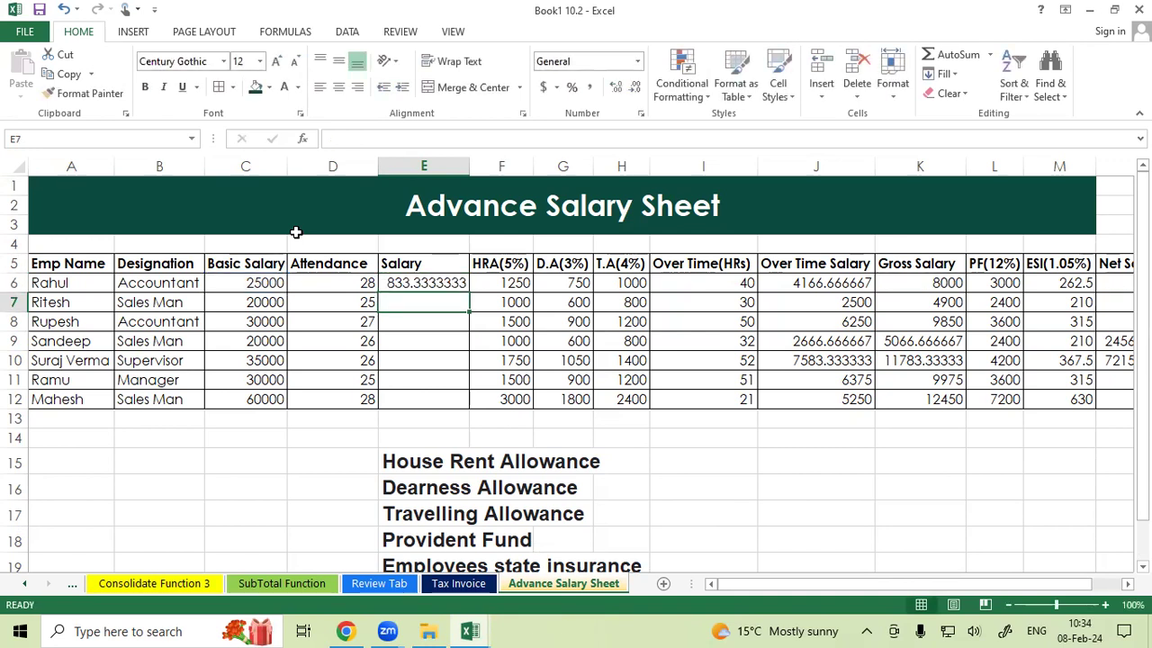
Extend the first salary formula to multiply by attendance, making it =C6/30*D6.
double_click(400, 282)
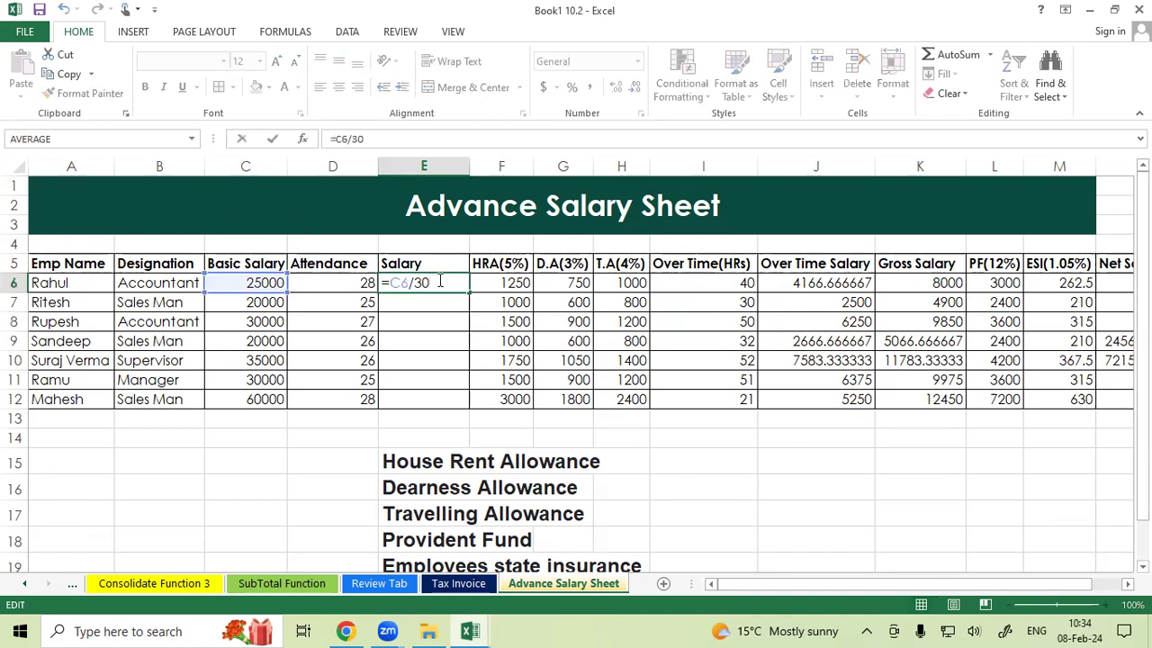
type("*")
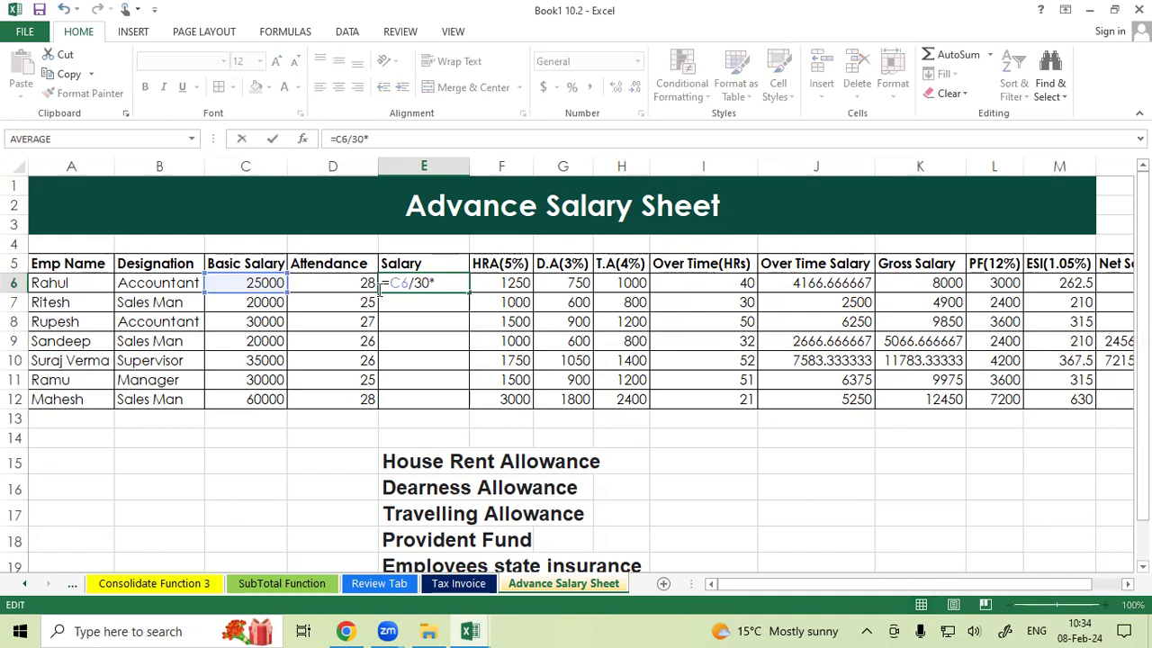
left_click(342, 283)
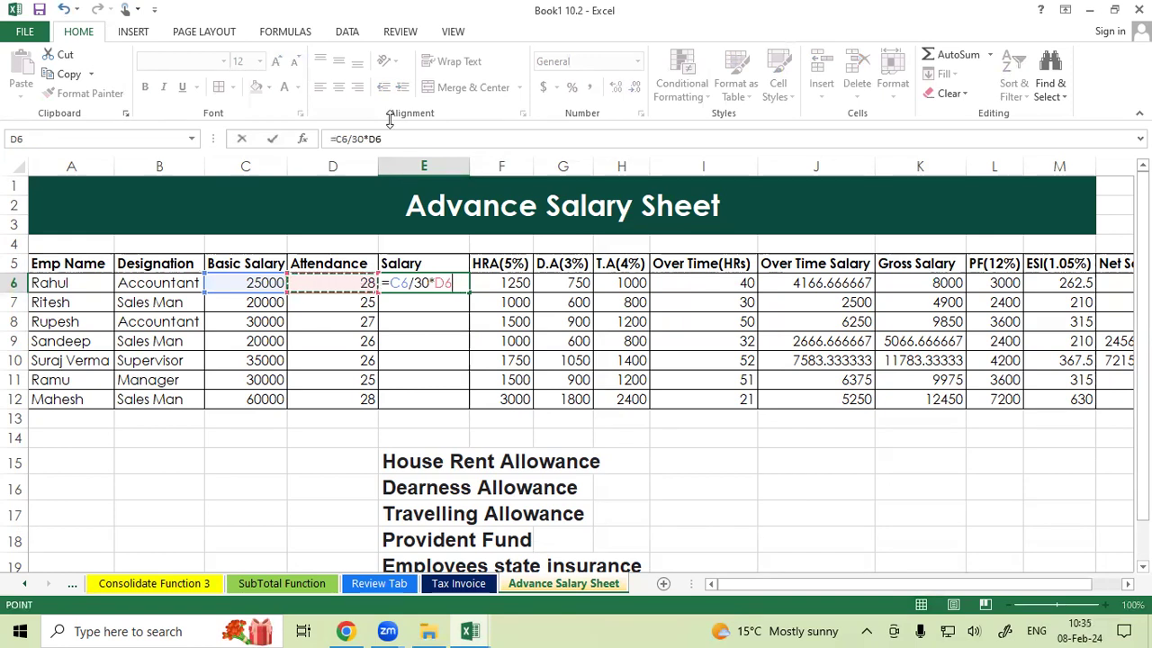
key("Return")
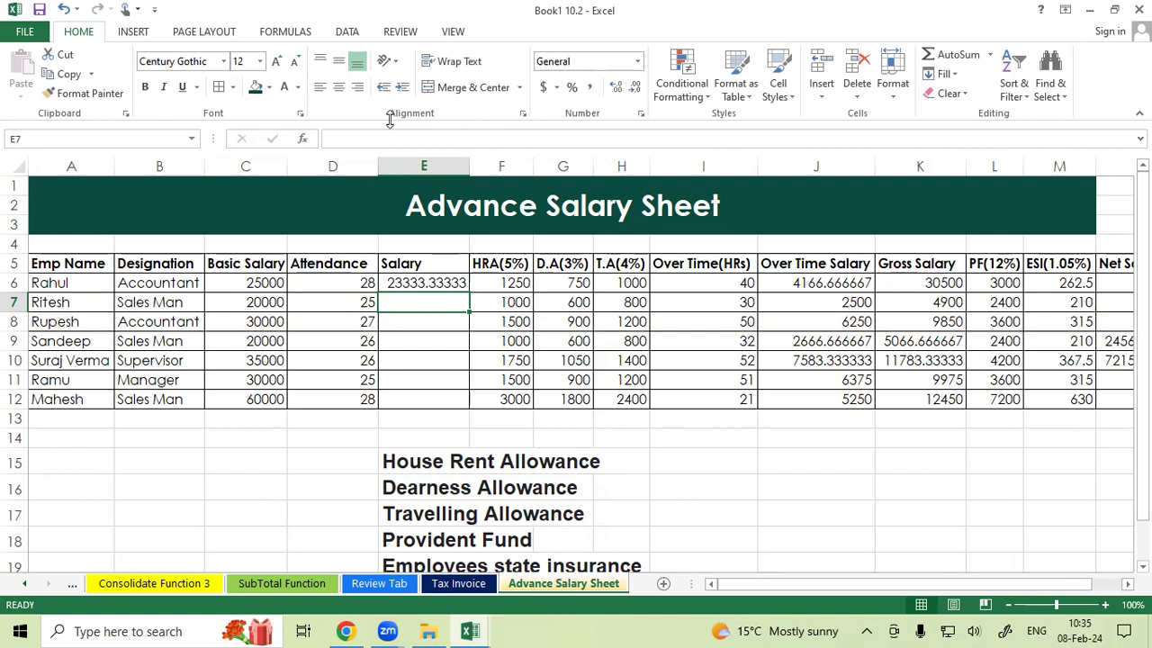
Inspect the first salary formula in the formula bar.
left_click(438, 283)
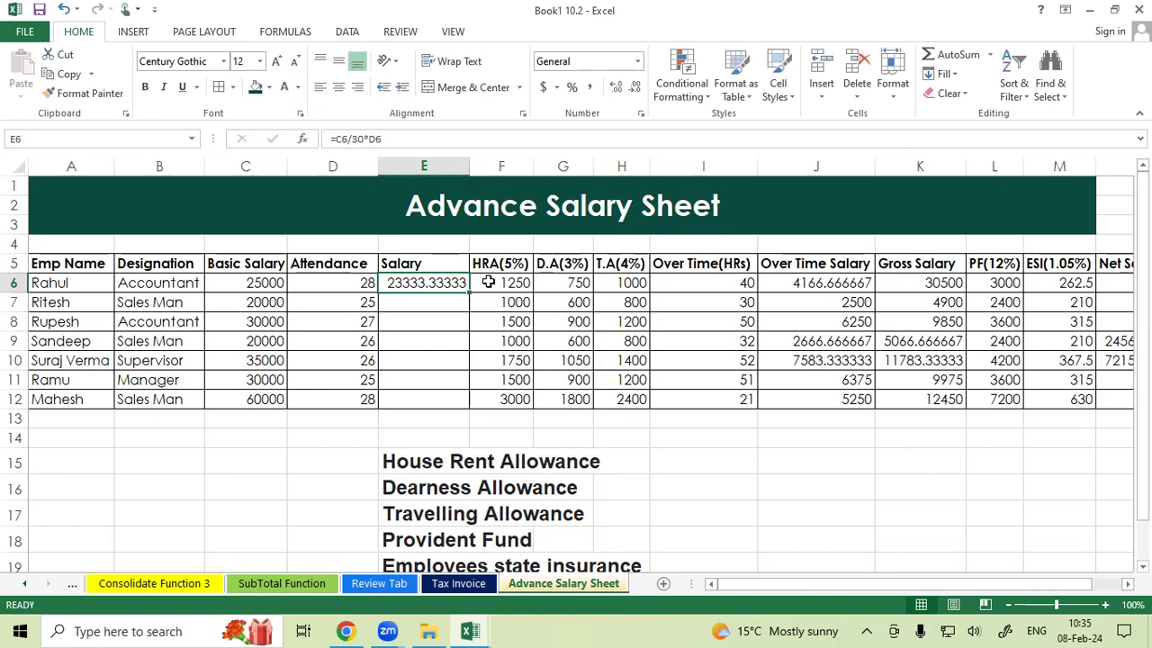
left_click(402, 137)
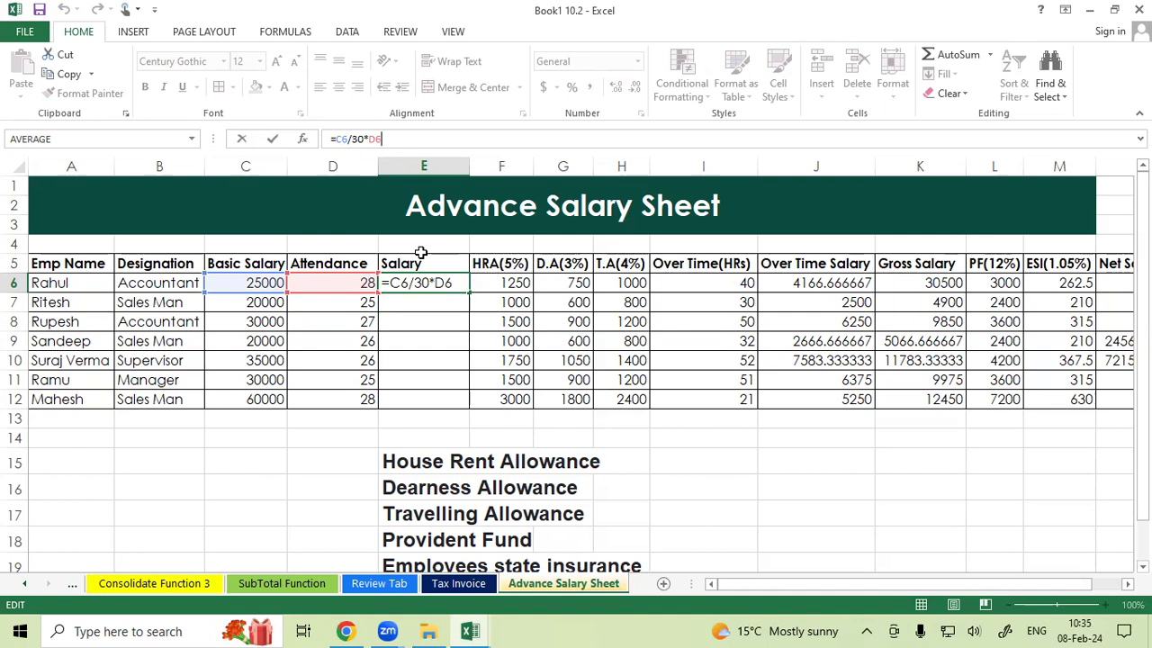
key("Return")
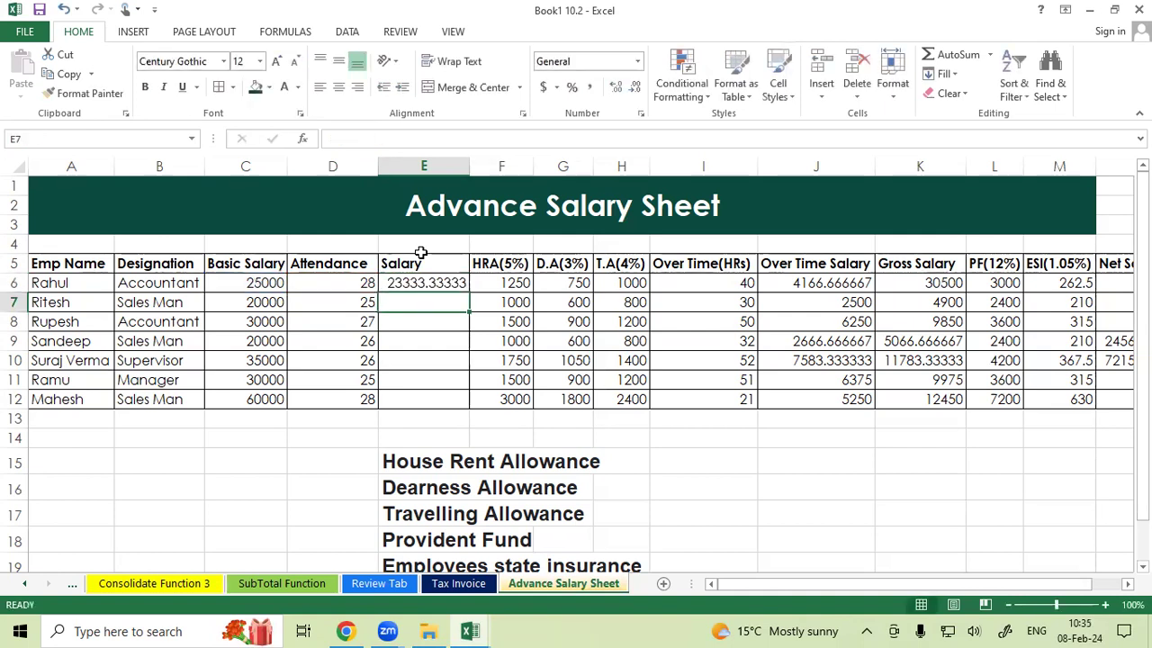
Fill the salary formula down from E6 to E12.
left_click(424, 283)
left_click_drag(469, 292, 468, 404)
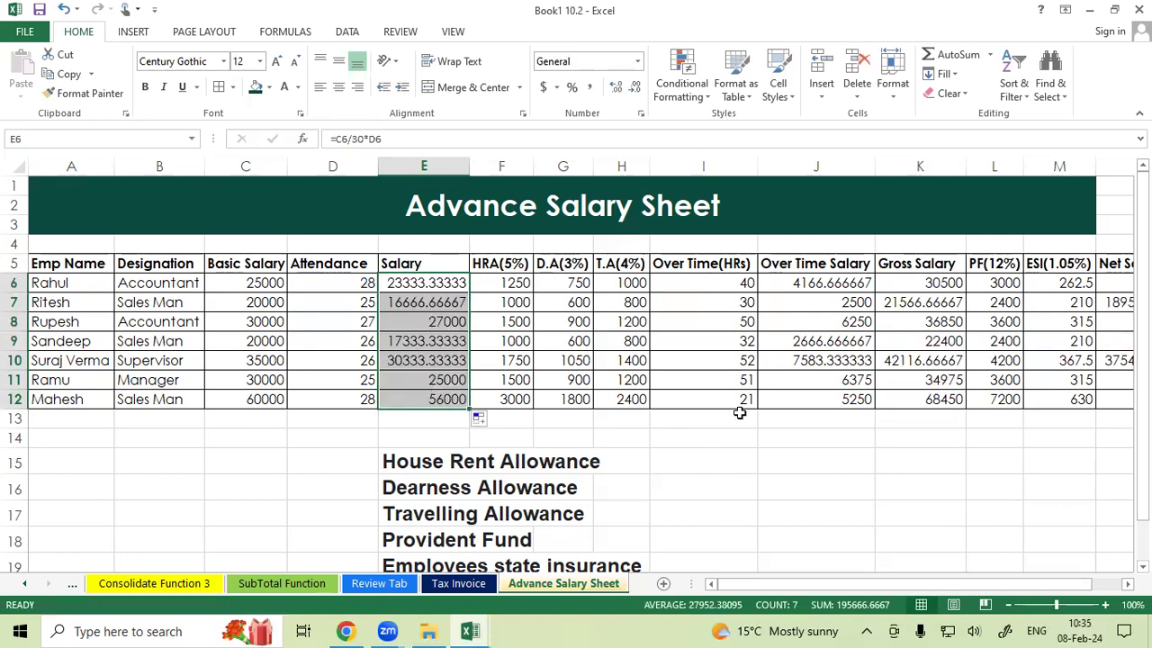
Reduce the salary values to one decimal place and narrow the Salary column.
left_click(636, 87)
left_click(636, 87)
left_click(635, 87)
left_click(635, 87)
left_click(466, 165)
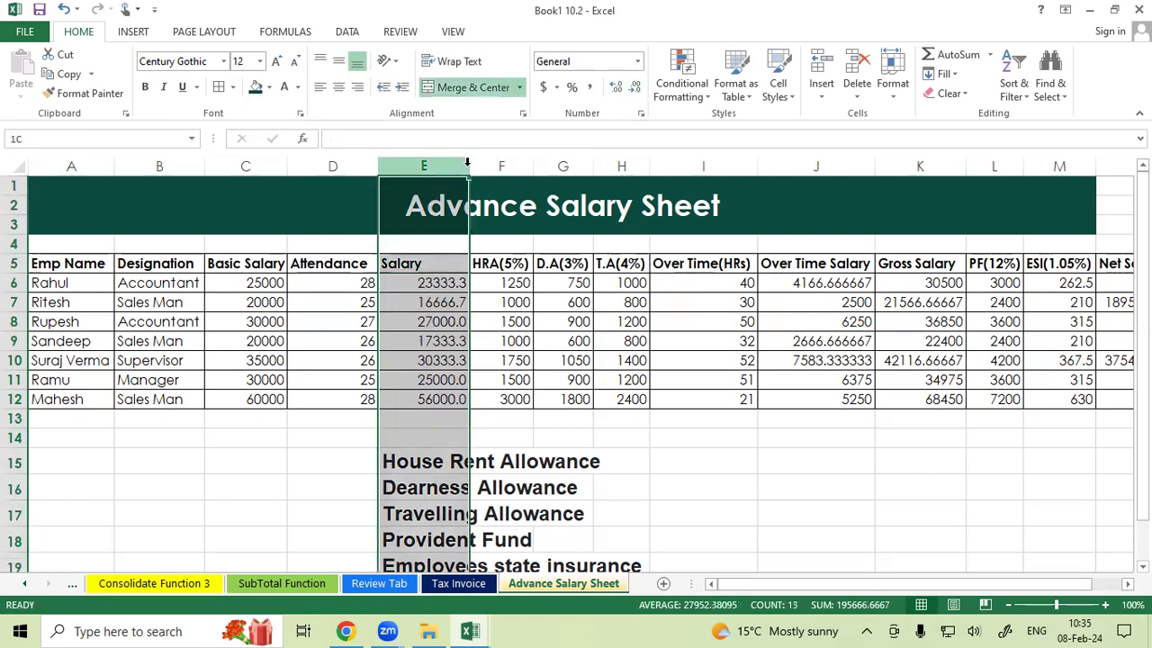
left_click_drag(468, 165, 440, 178)
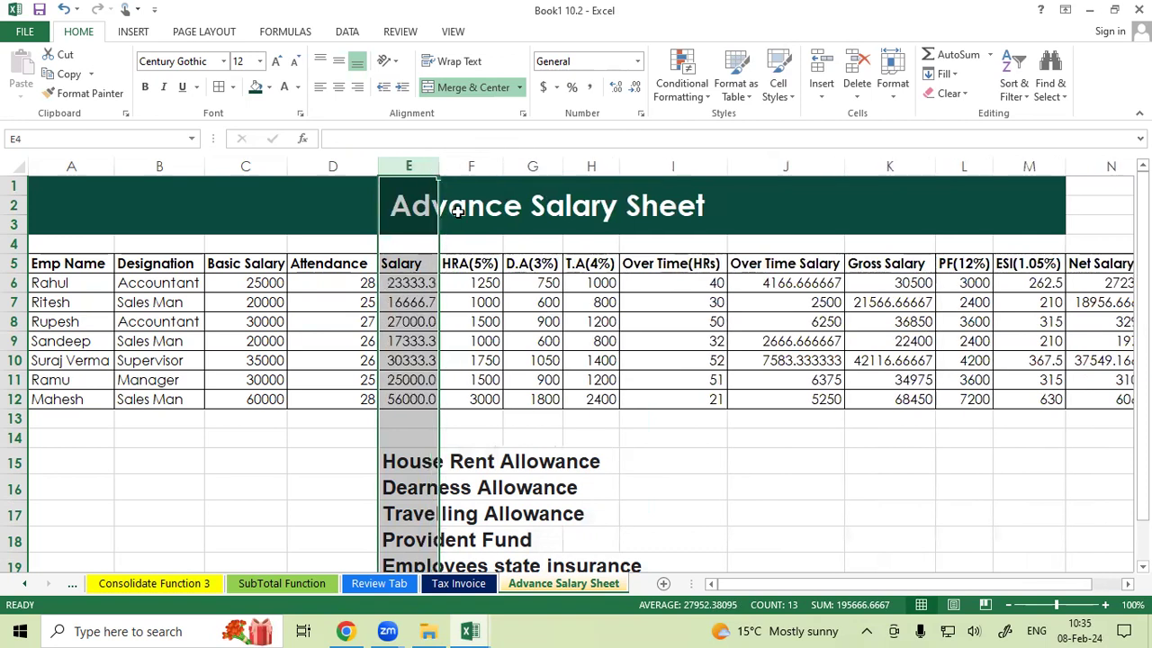
Clear the HRA formulas in cells F6 to F12.
left_click(472, 262)
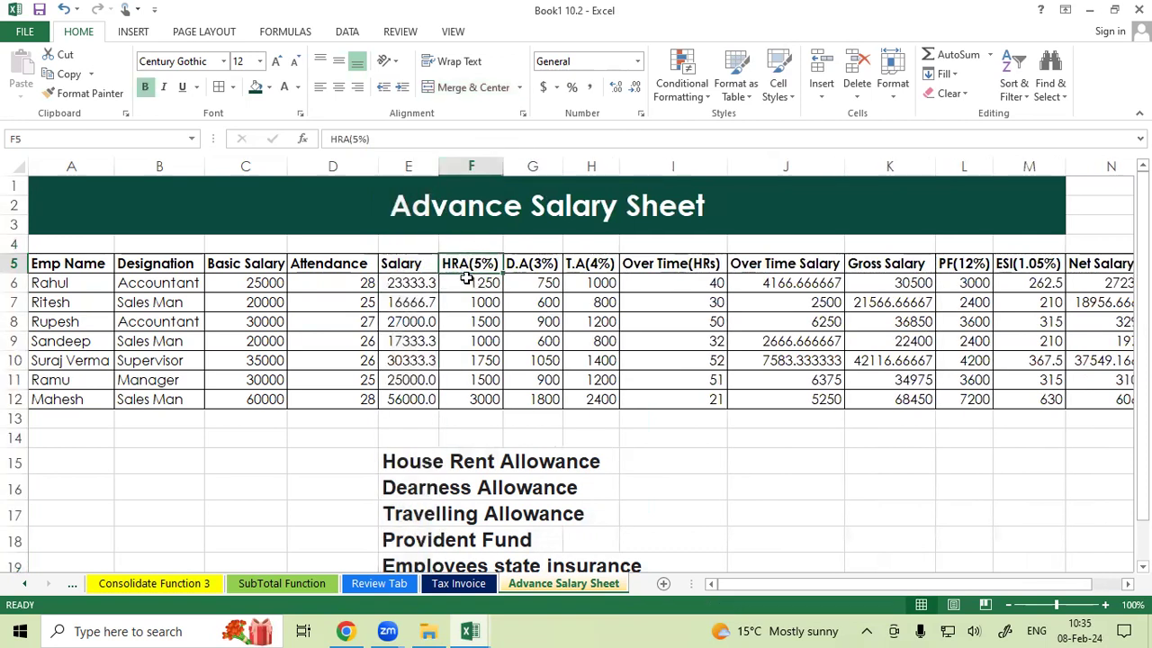
left_click(467, 281)
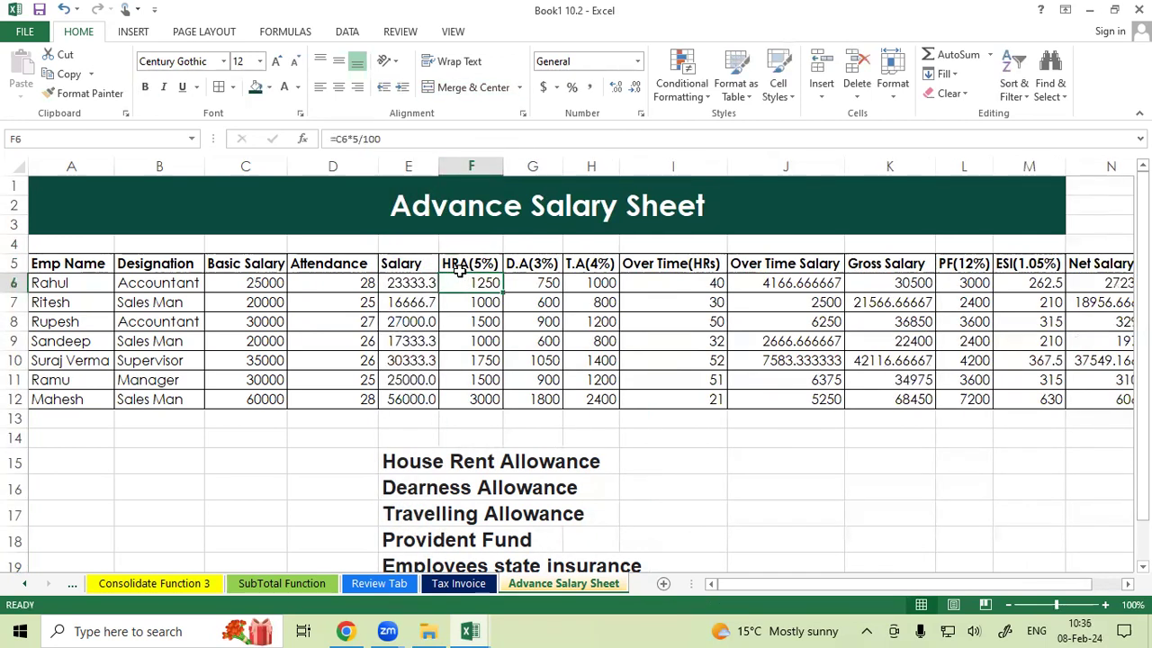
left_click(459, 268)
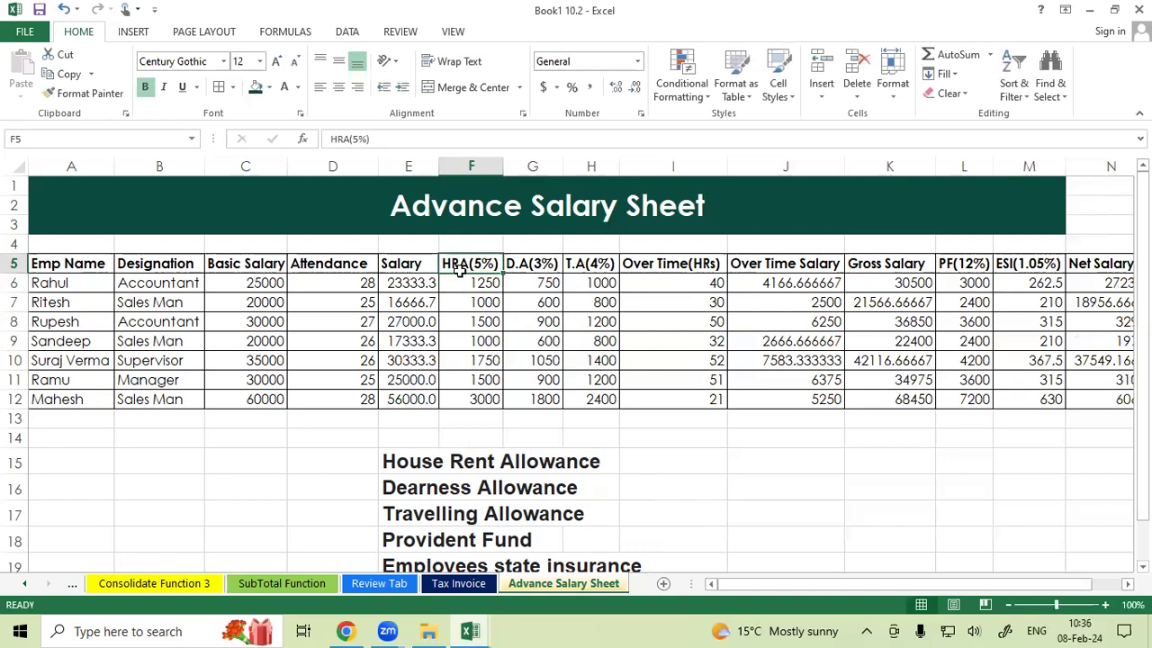
left_click_drag(466, 284, 478, 398)
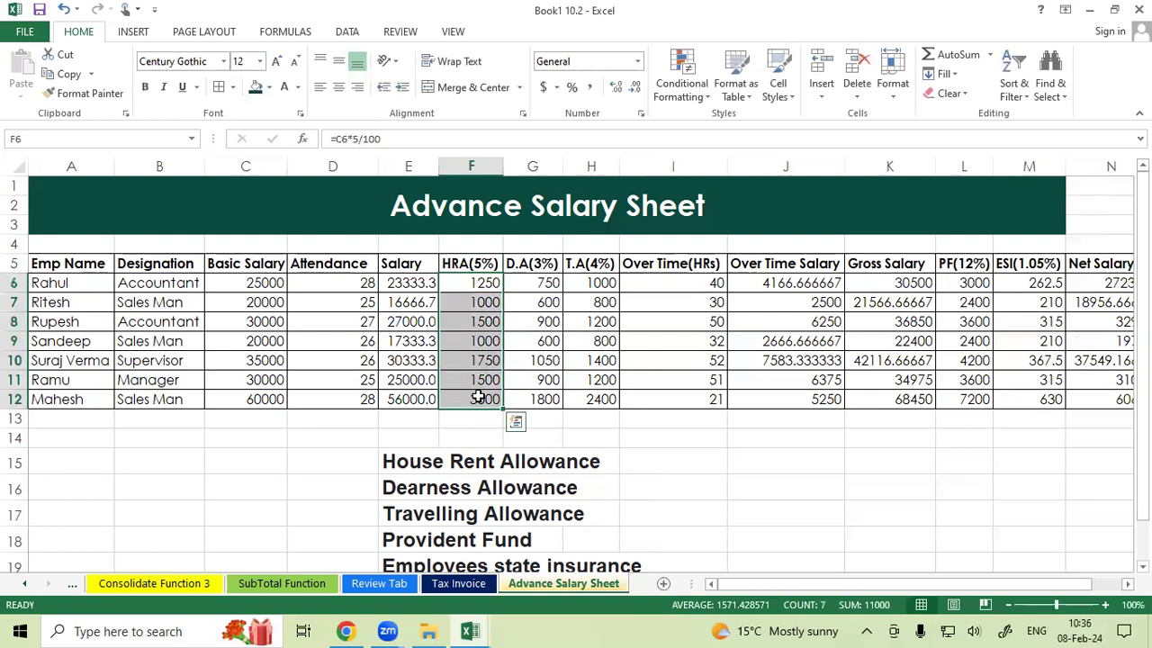
key("Delete")
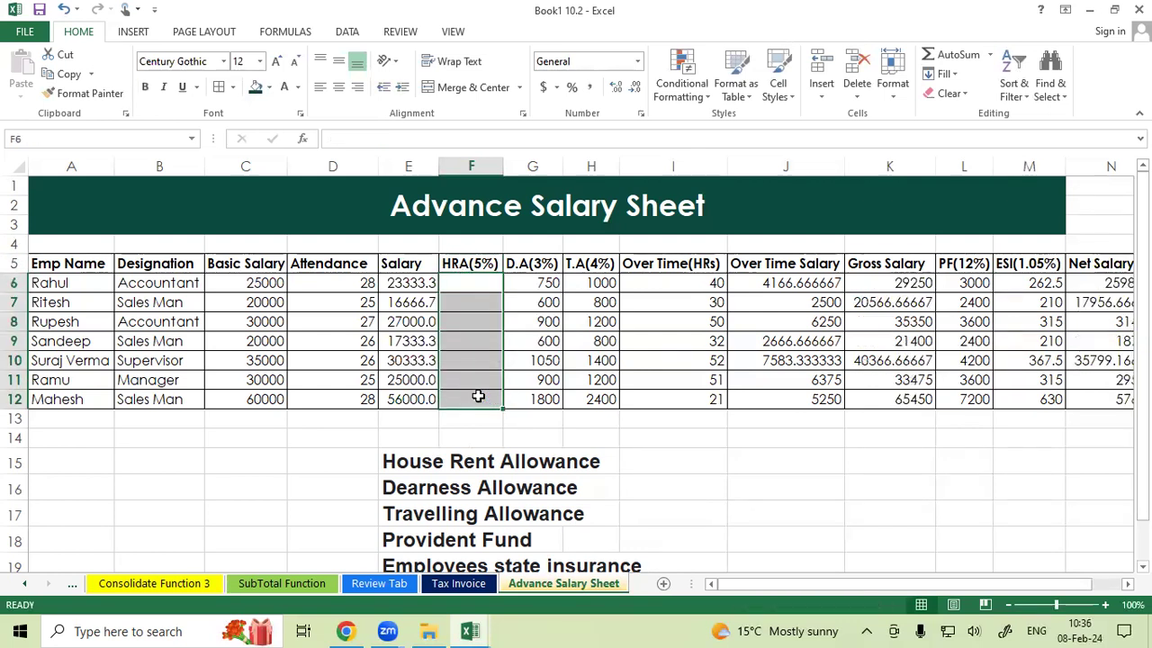
Enter the HRA formula =C6*5/100 in cell F6.
left_click(483, 283)
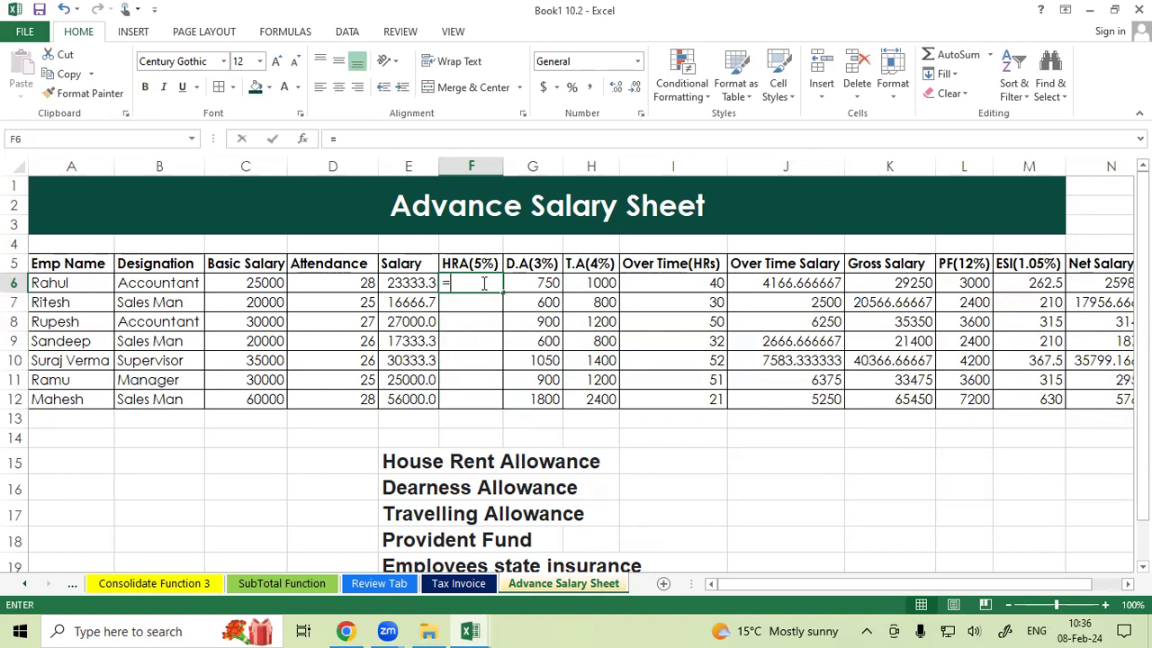
type("=")
left_click(248, 284)
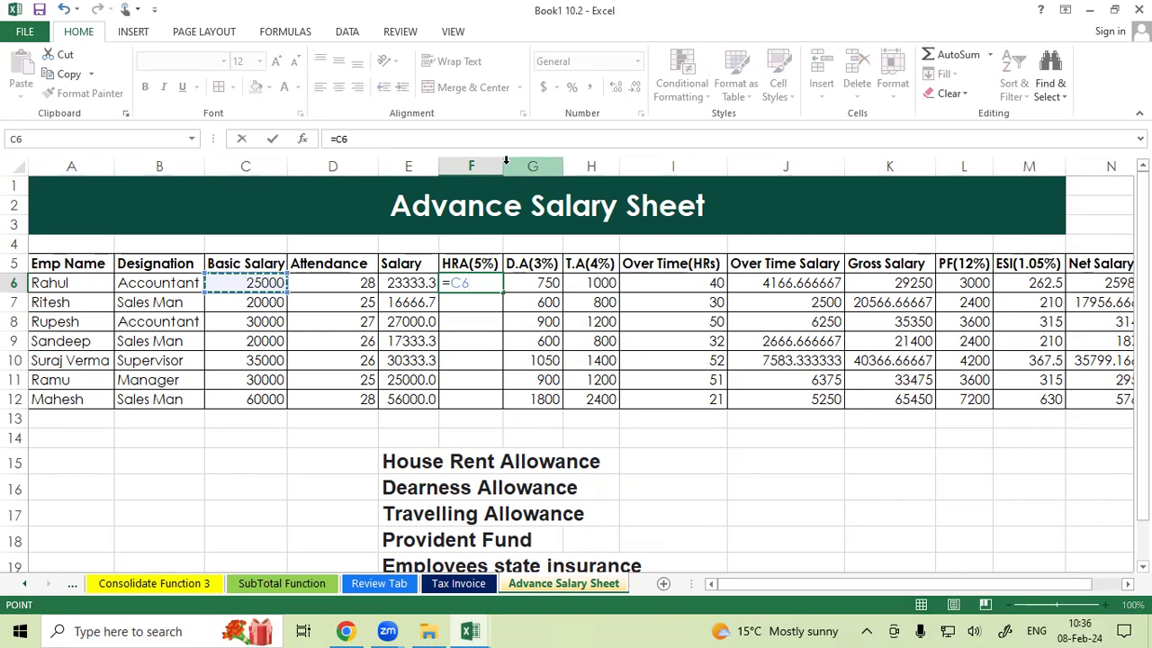
type("*5/100")
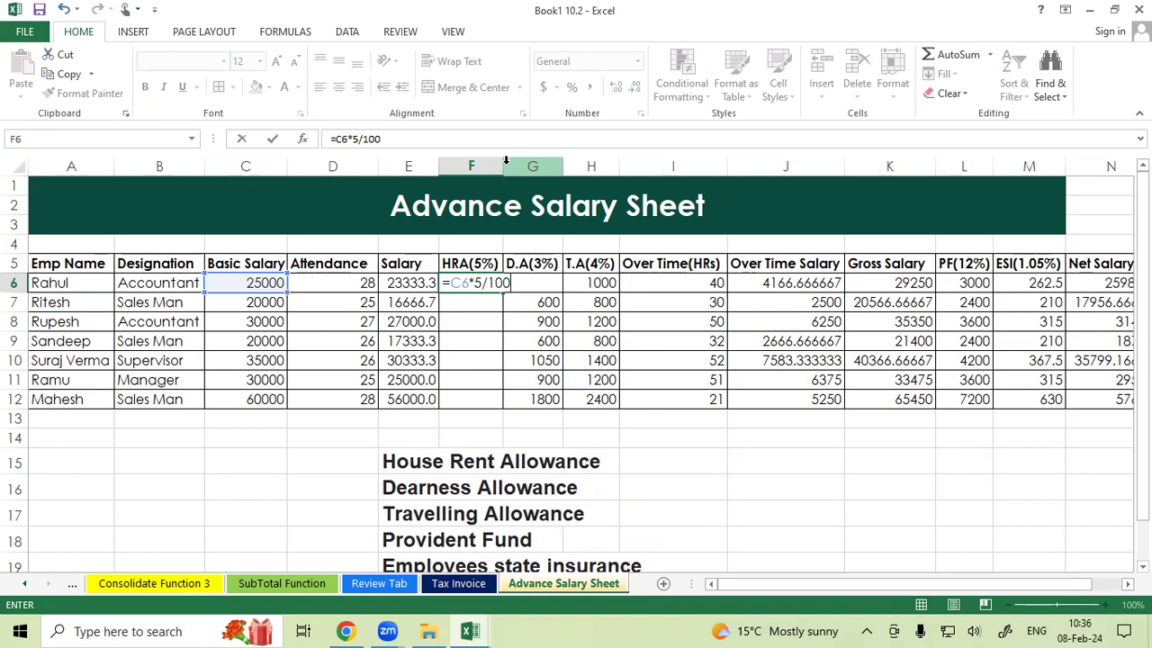
key("Return")
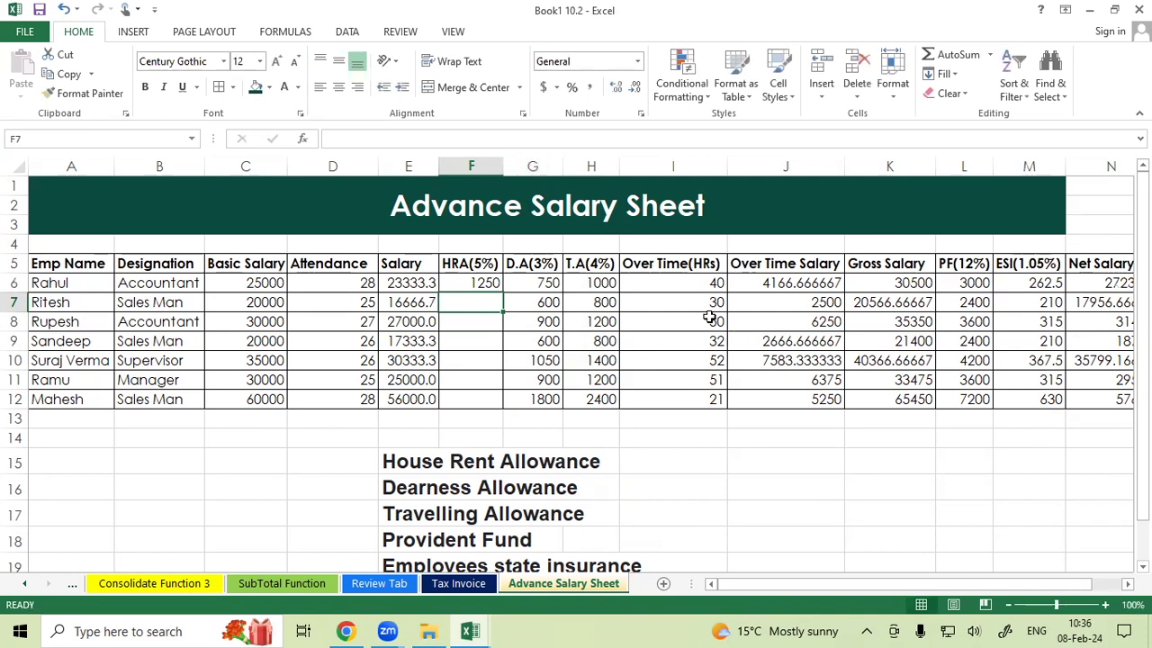
Re-enter the HRA formula in F6 as =C6*5% and fill it down to F12.
left_click(483, 284)
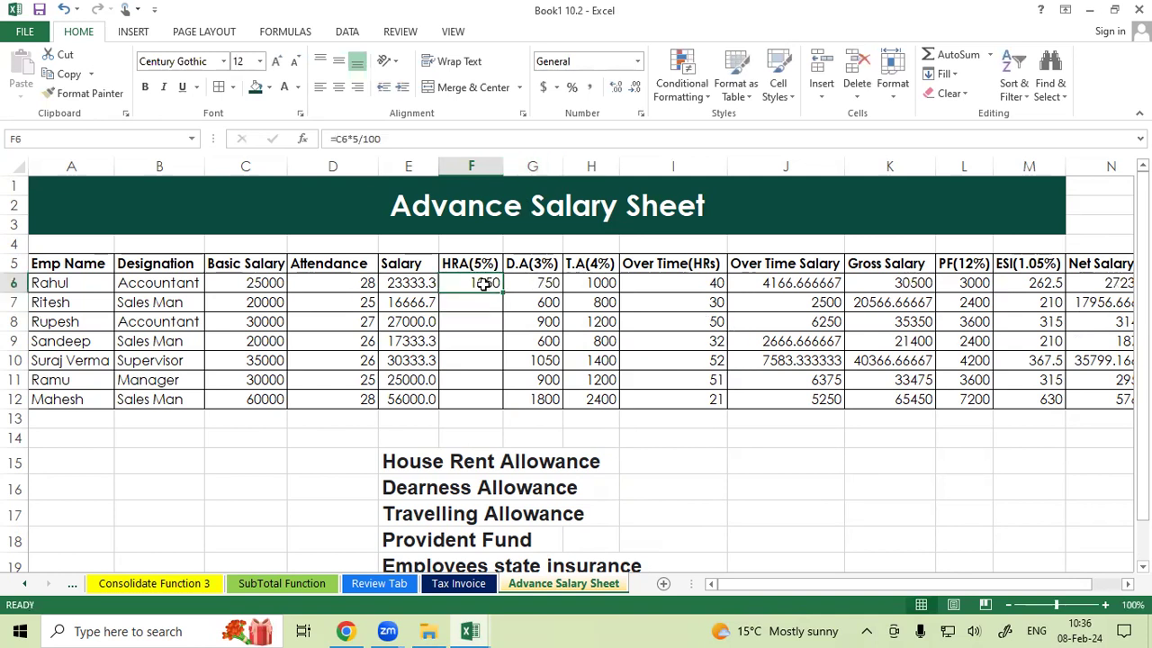
type("=")
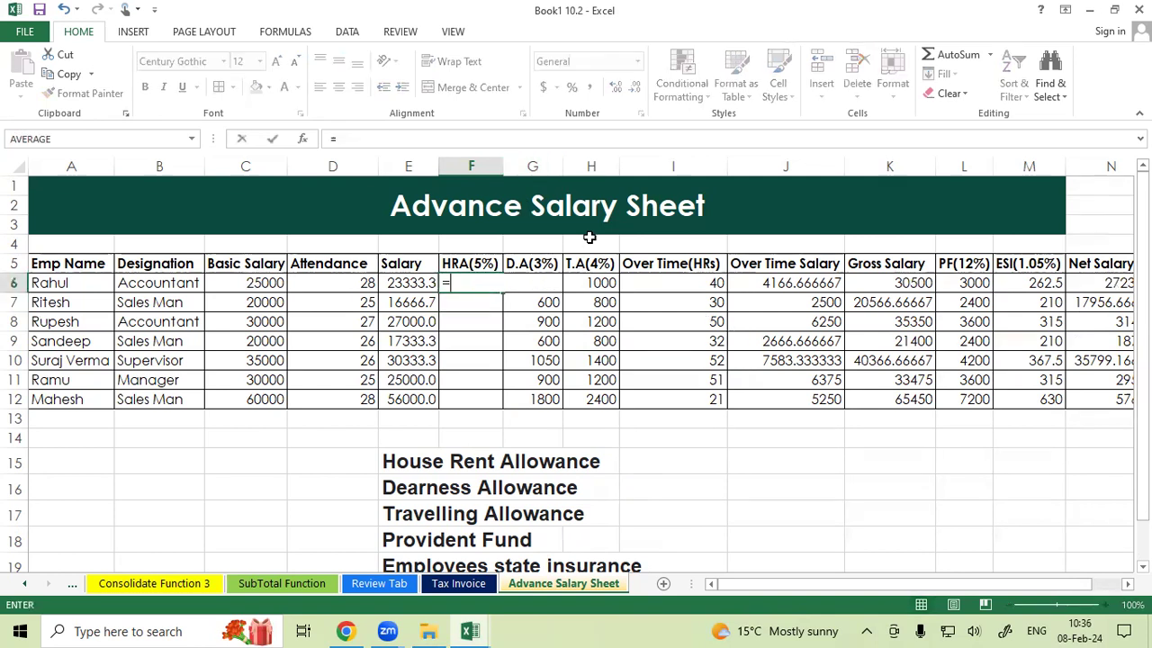
left_click(261, 283)
type("*5%")
key("Return")
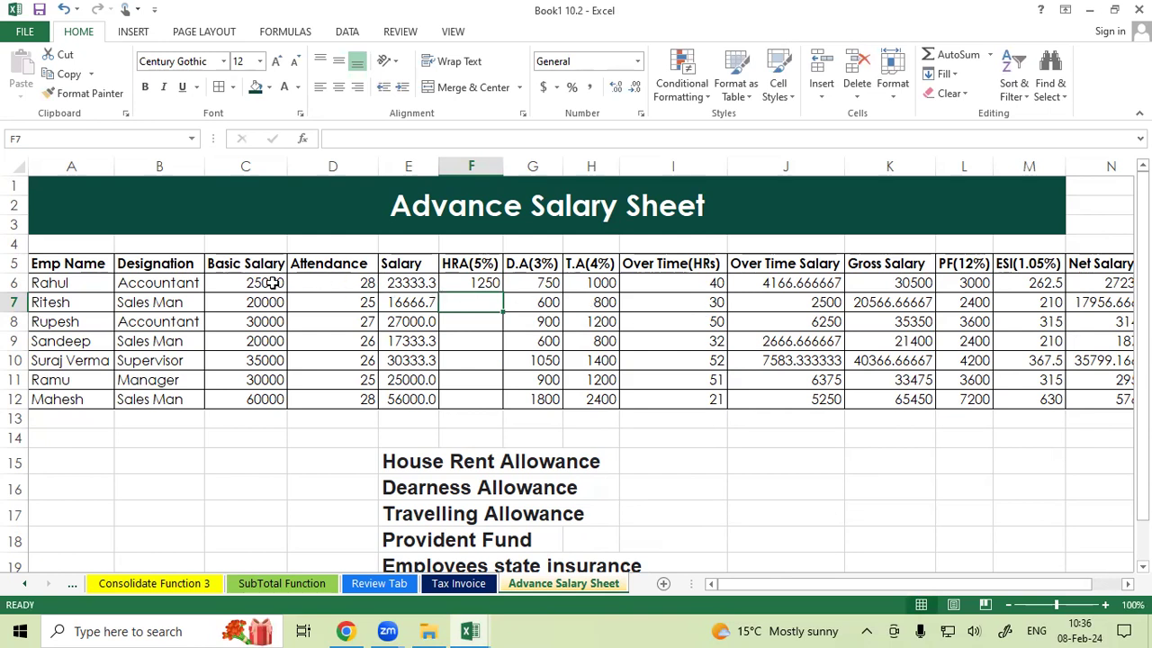
left_click(473, 281)
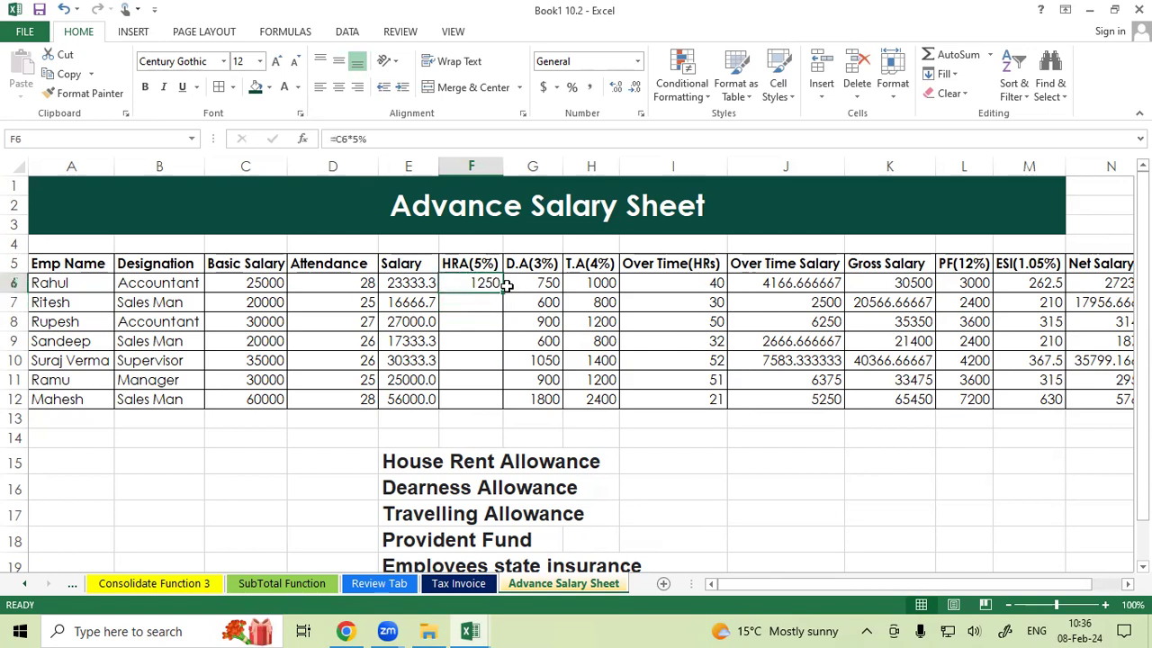
left_click_drag(503, 292, 503, 411)
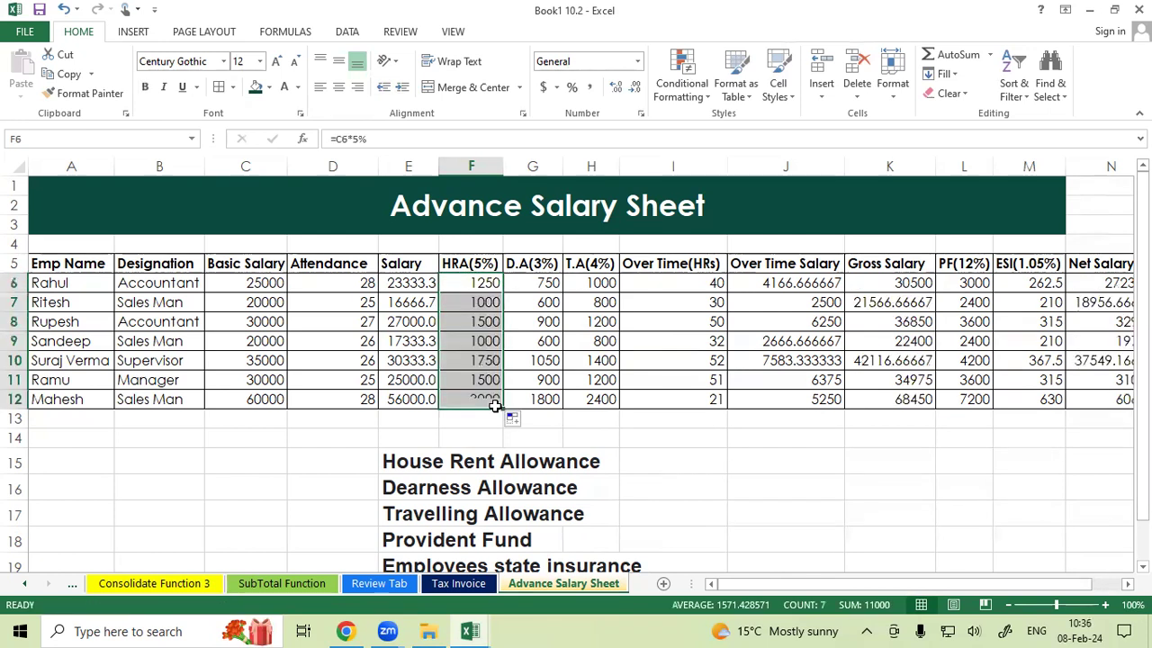
Clear the D.A and T.A values in cells G6 to H12.
left_click_drag(533, 284, 583, 399)
key("Delete")
left_click(545, 282)
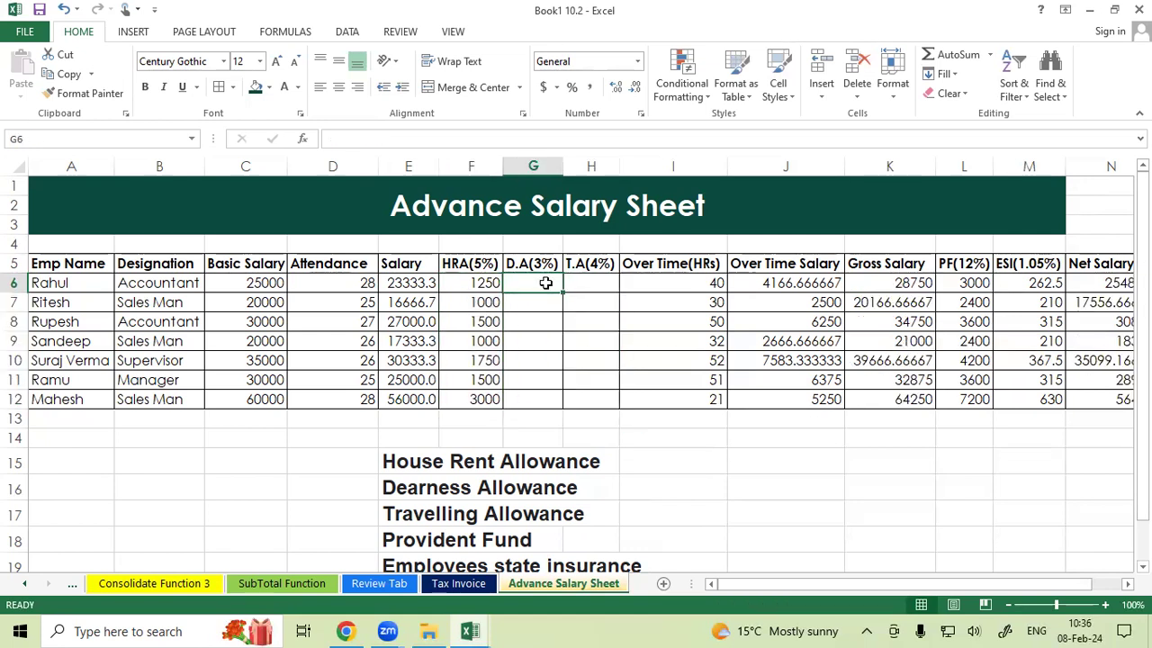
left_click(571, 282)
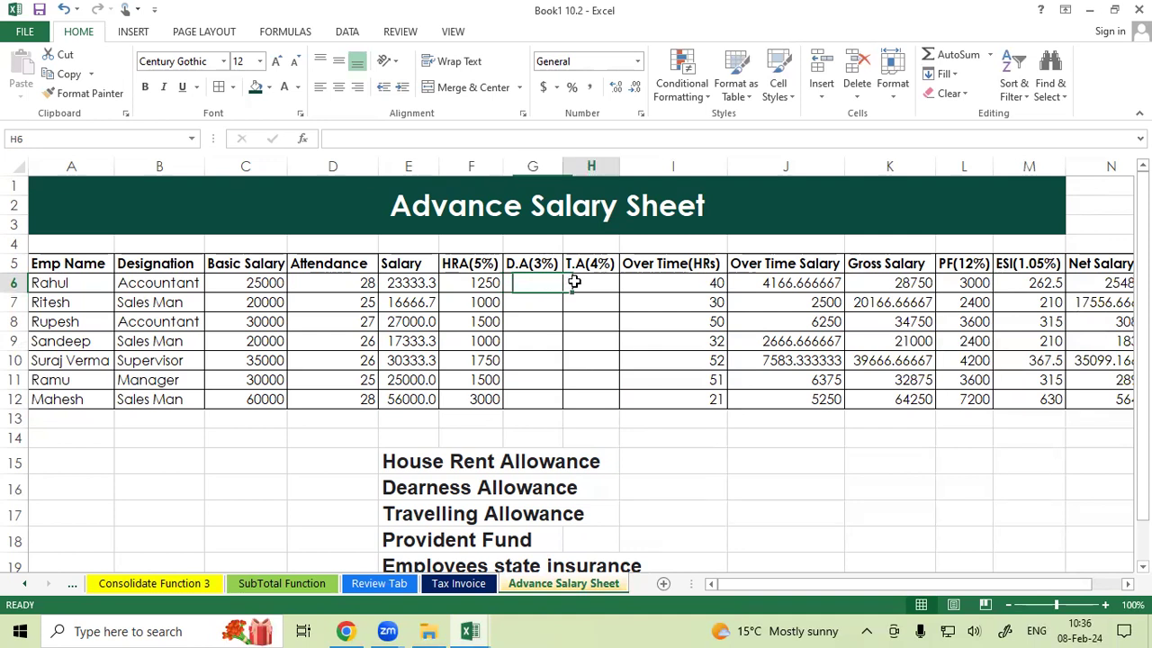
Enter the D.A formula =C6*3/100 in G6 and fill it down to G12.
left_click(546, 281)
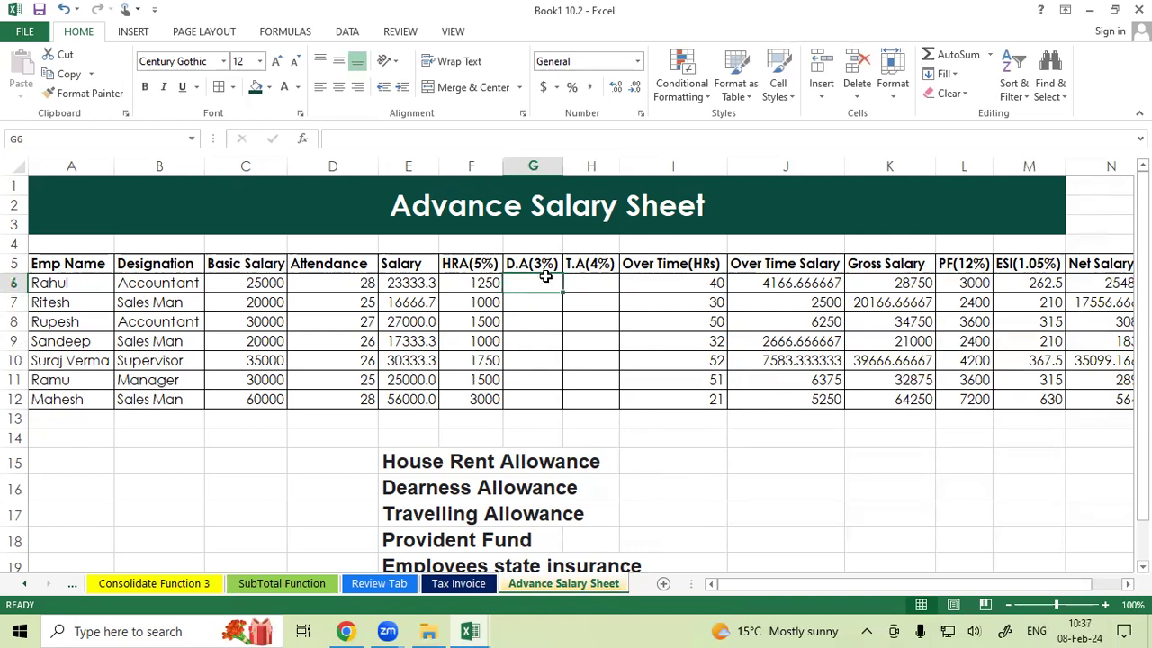
type("=")
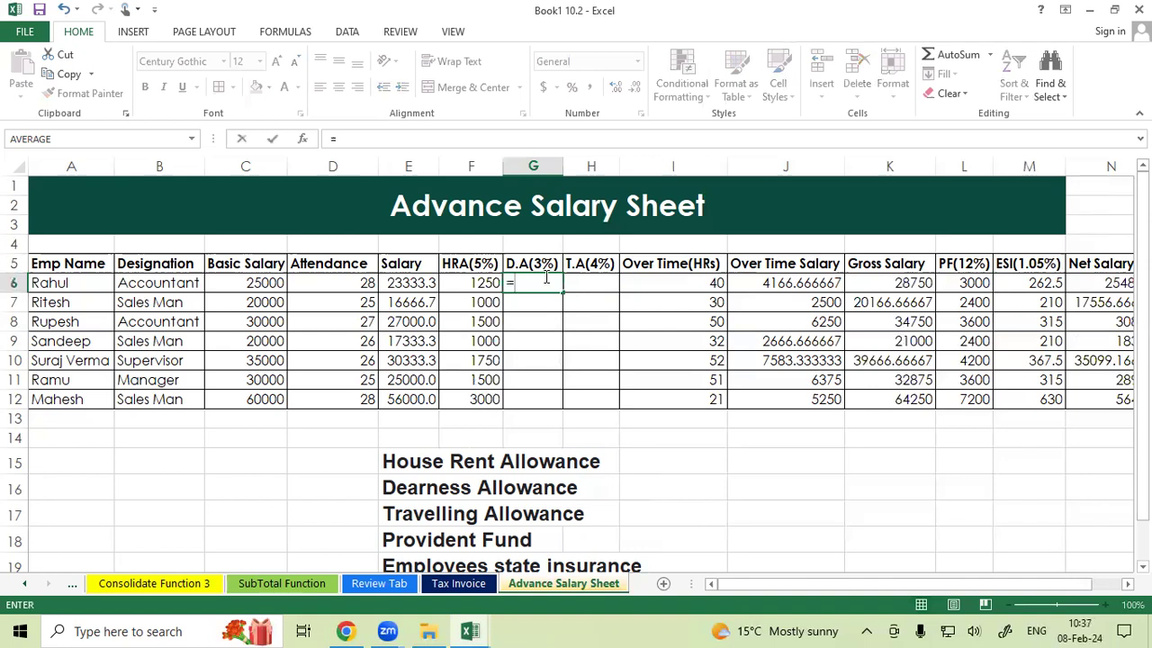
left_click(273, 283)
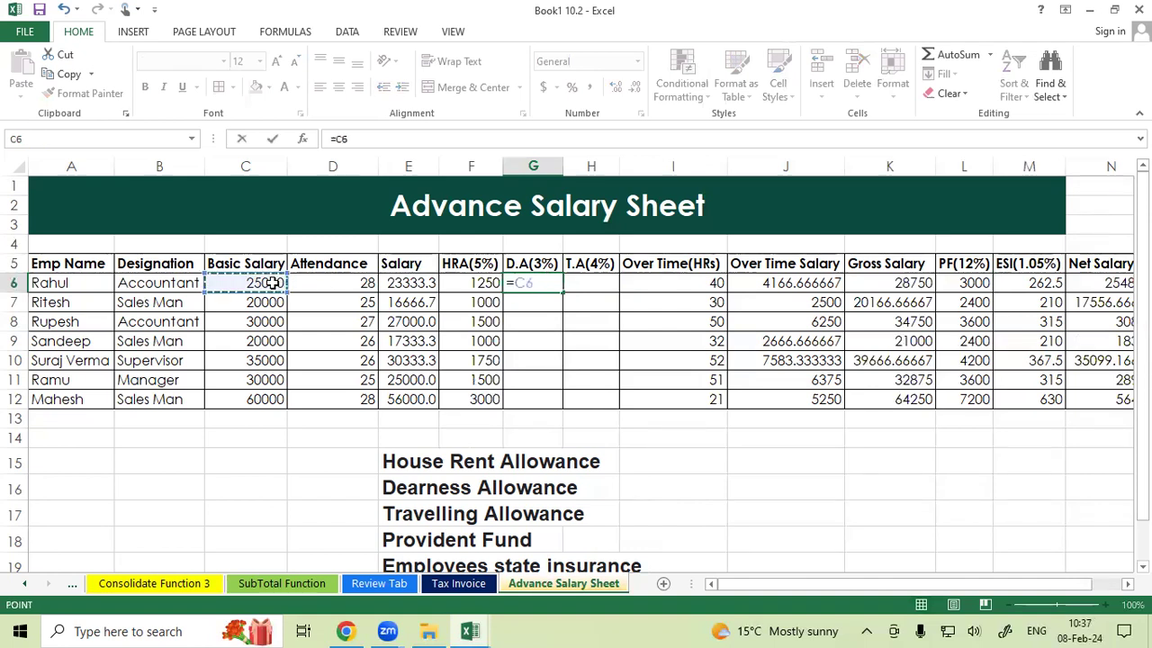
type("*3/100")
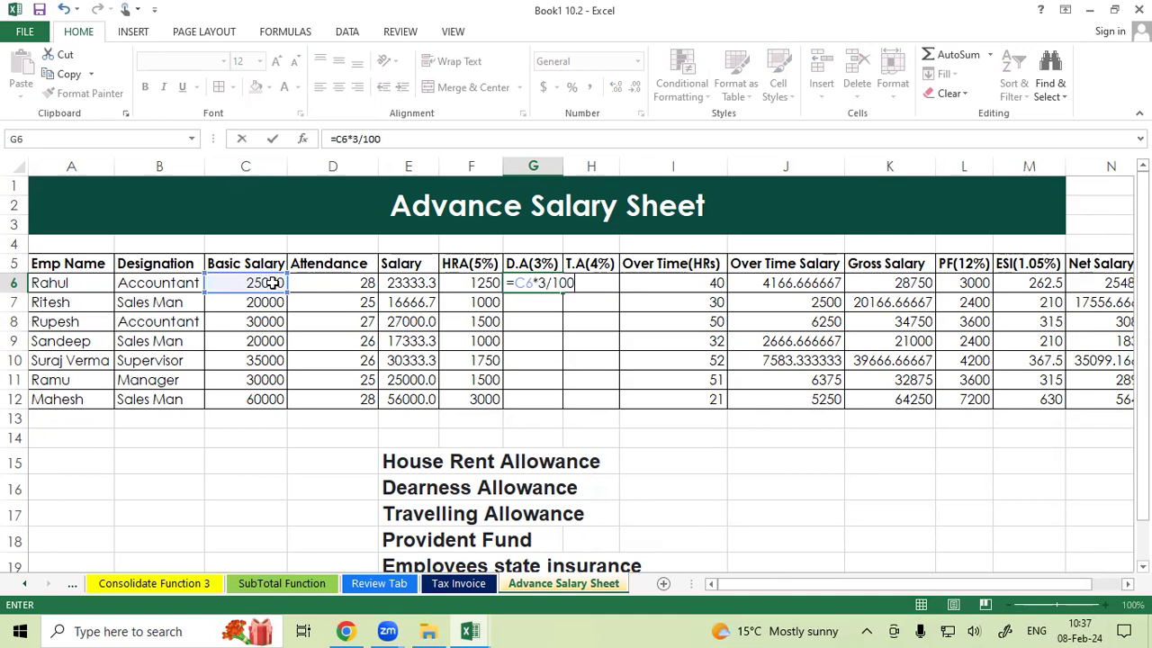
key("Return")
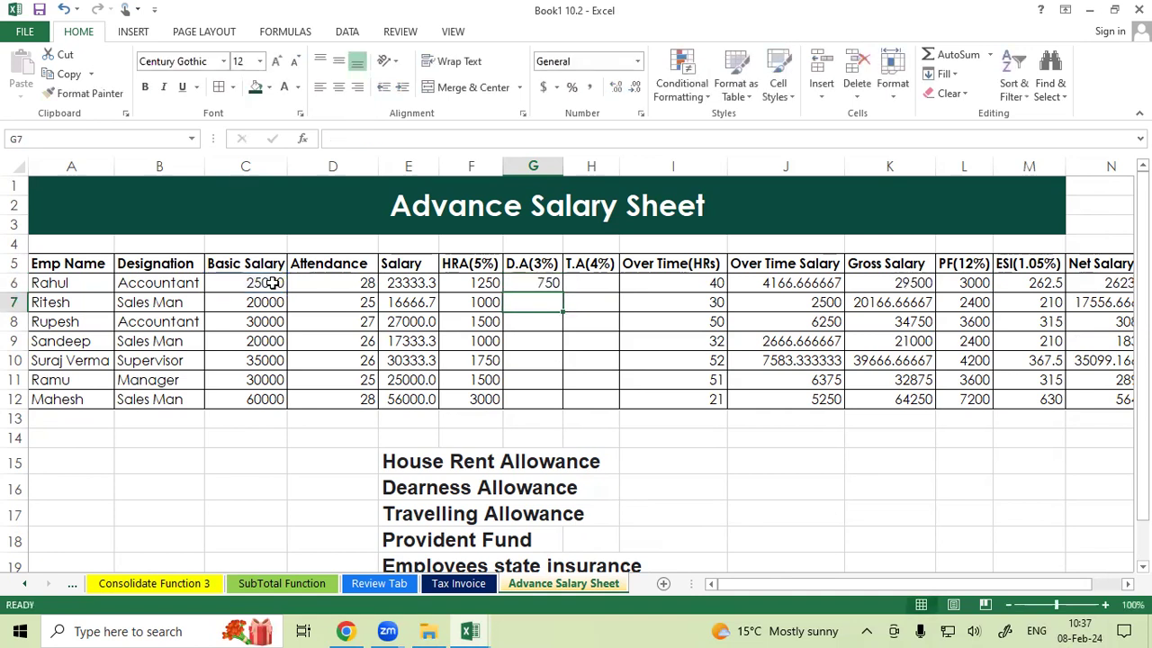
left_click(531, 286)
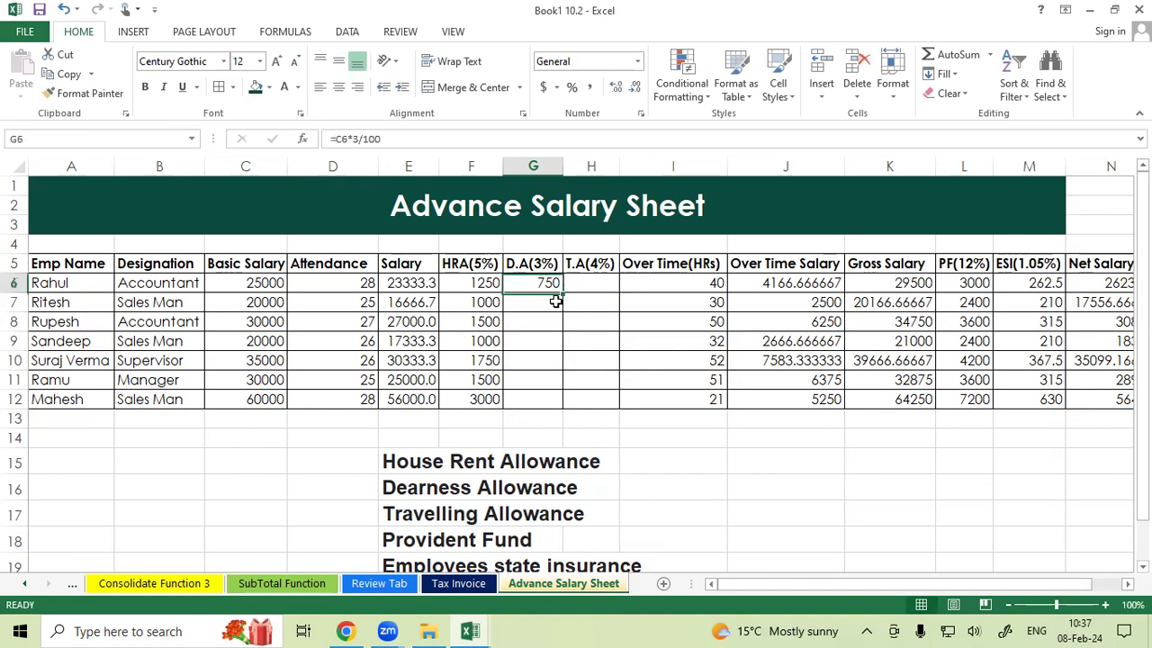
left_click_drag(562, 293, 556, 405)
left_click(593, 318)
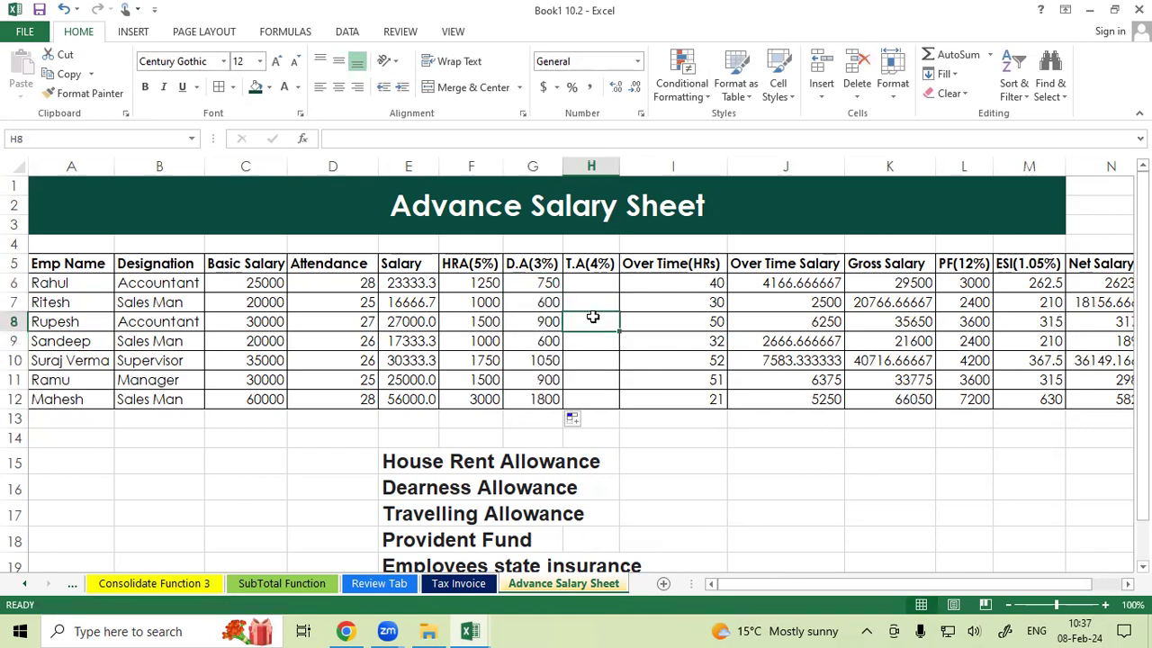
Enter the T.A formula =C6*4/100 in H6 and fill it down to H12.
left_click(605, 280)
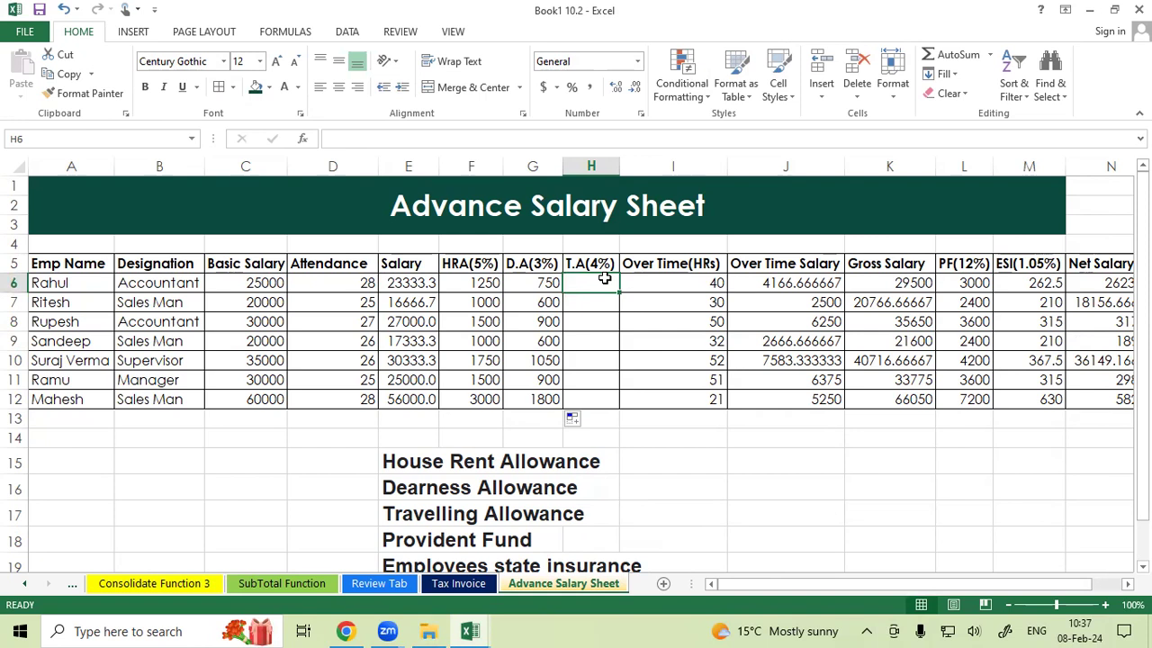
type("=")
left_click(258, 280)
type("*4/100")
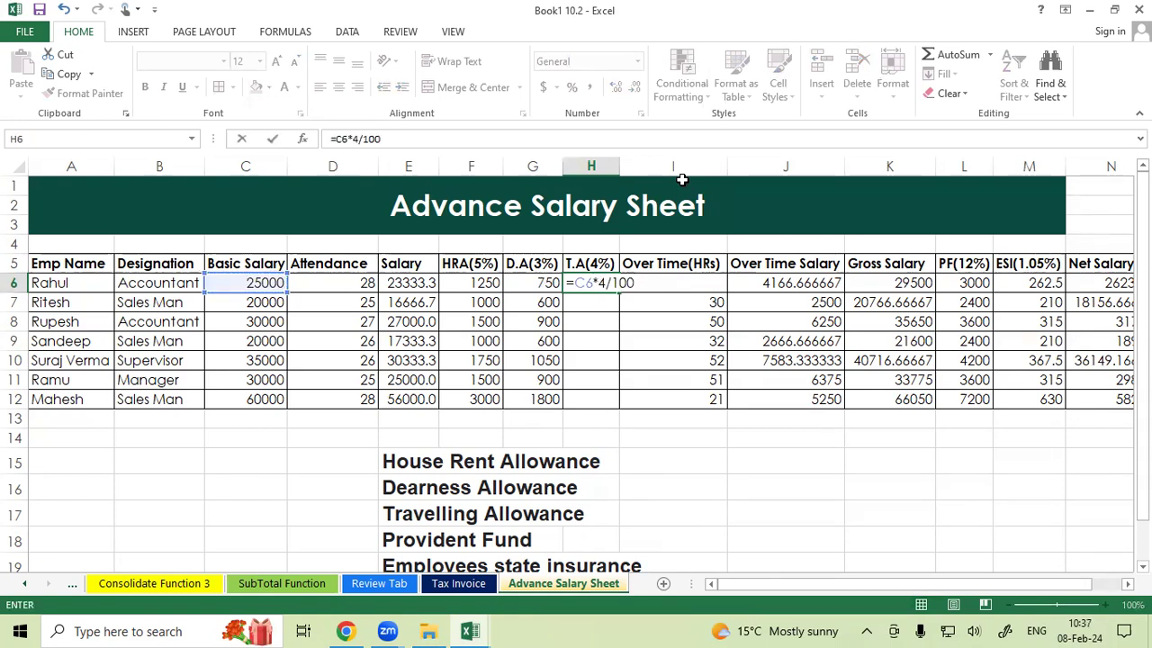
key("Return")
left_click(586, 285)
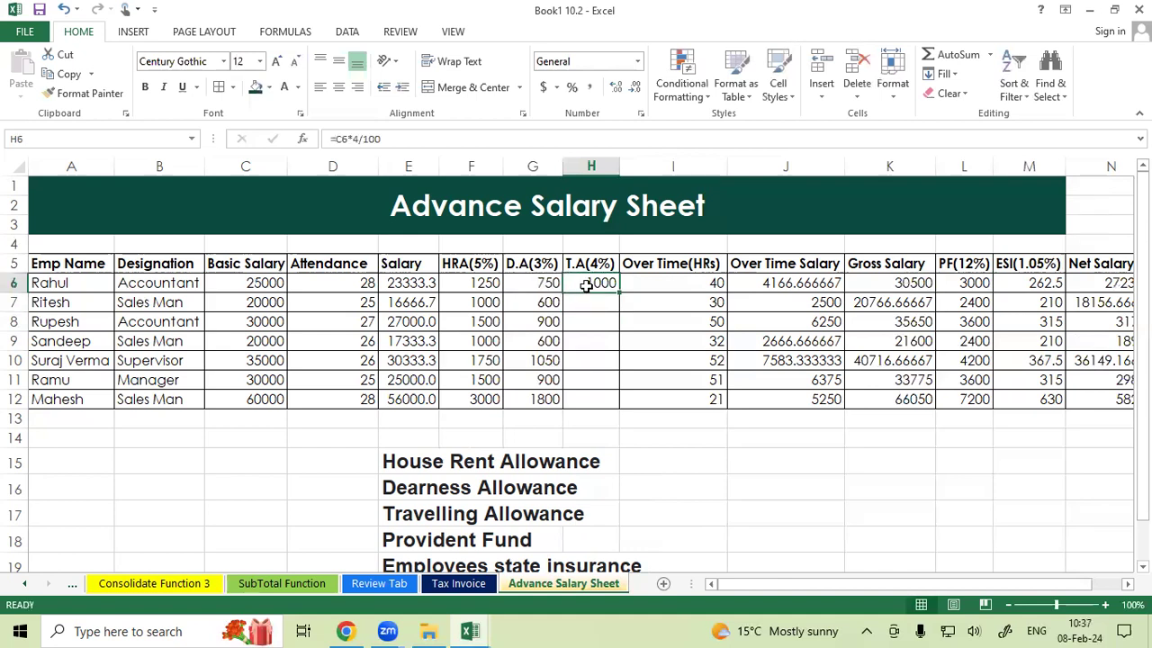
left_click_drag(619, 291, 612, 407)
Examine each employee's row across the salary, allowance and overtime columns.
left_click_drag(126, 308, 569, 398)
left_click_drag(664, 286, 680, 390)
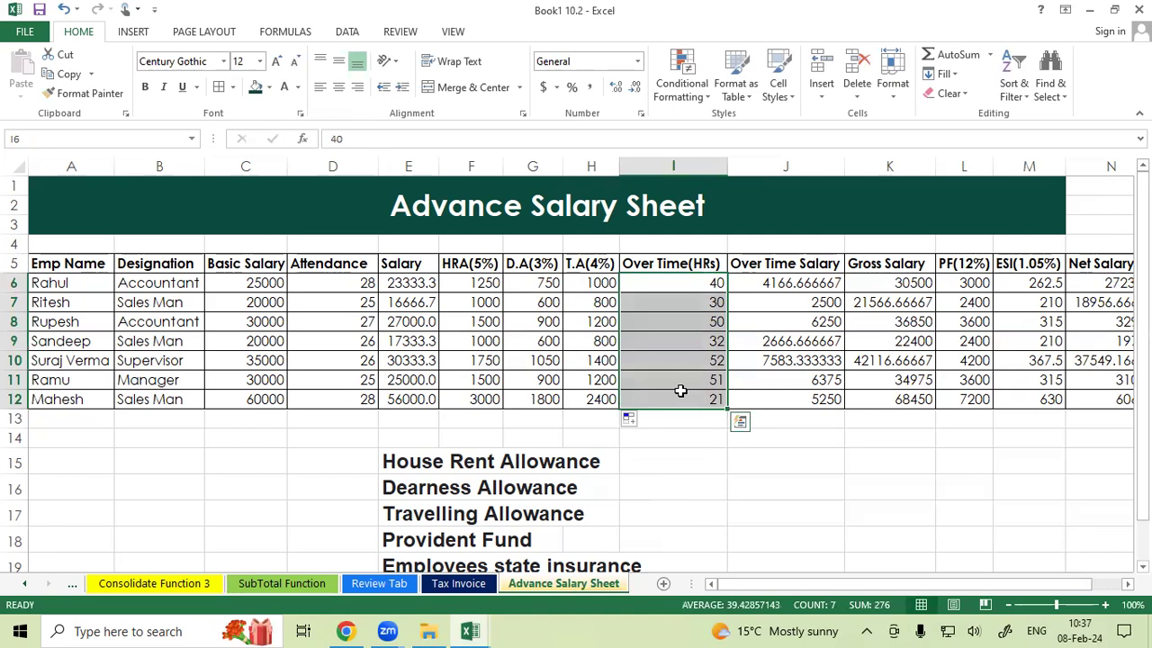
left_click_drag(670, 285, 101, 283)
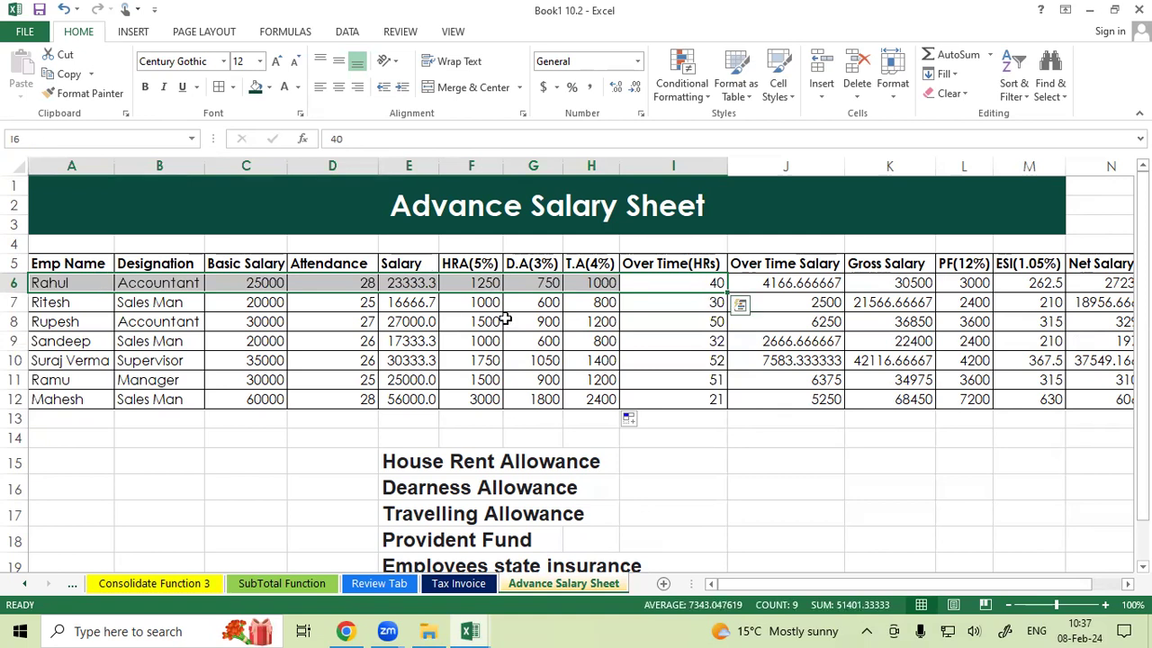
left_click_drag(674, 304, 45, 302)
left_click_drag(648, 323, 18, 321)
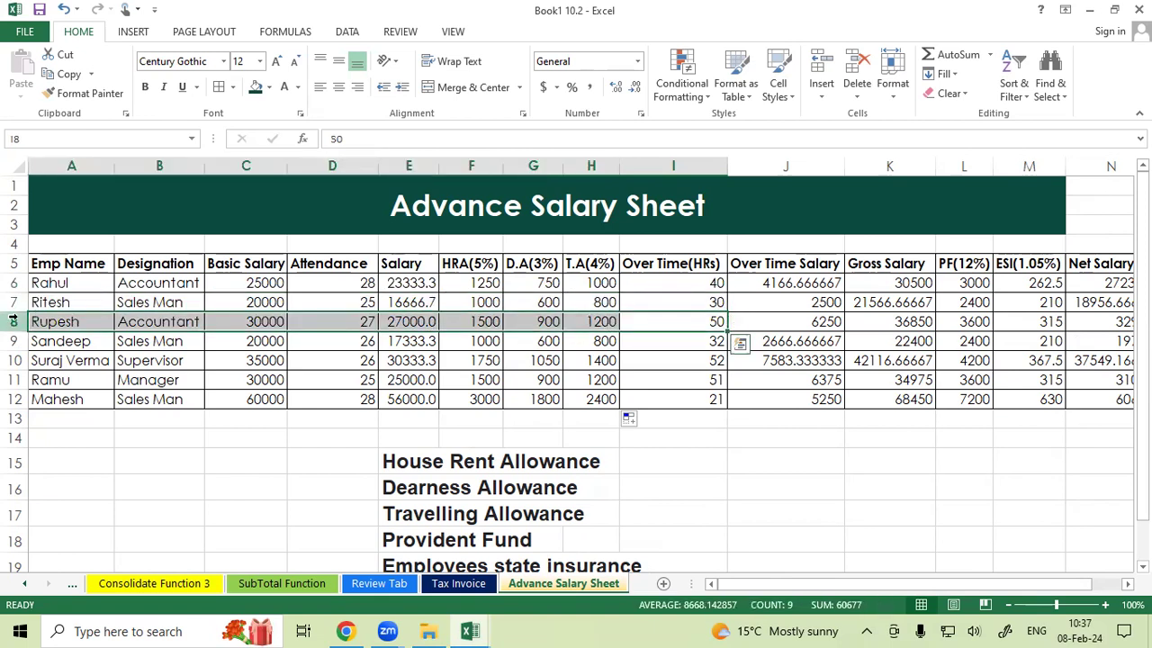
left_click_drag(694, 338, 7, 341)
left_click(705, 320)
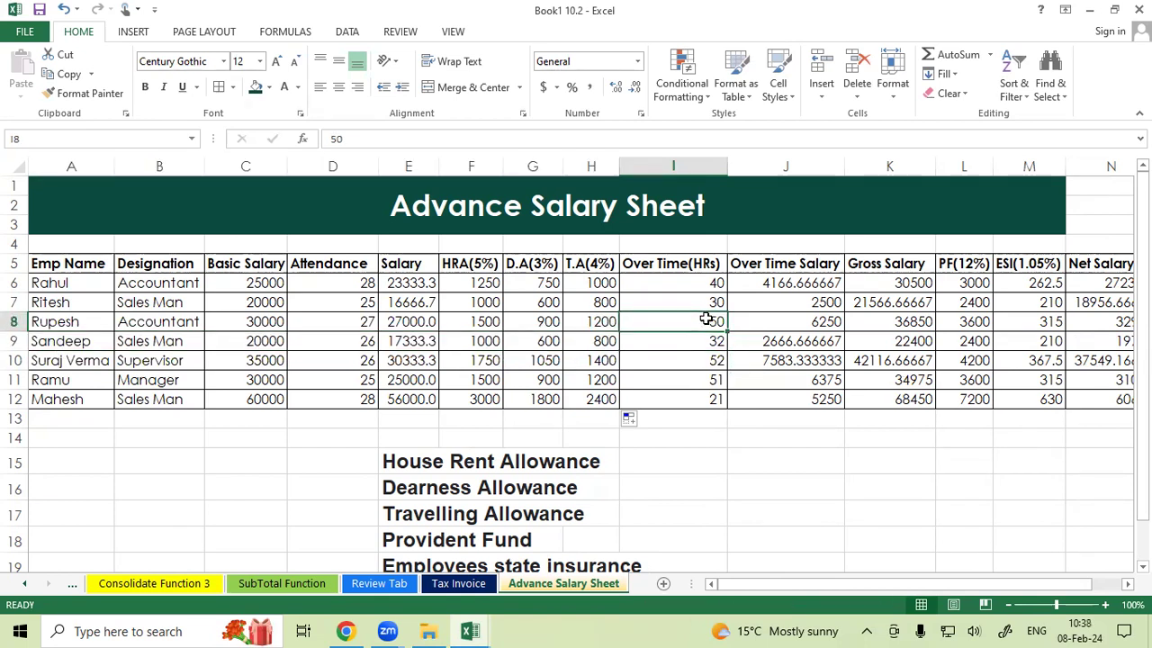
Apply the custom number format 0 "Hrs" to the overtime hours in I6 to I12.
left_click_drag(675, 283, 674, 399)
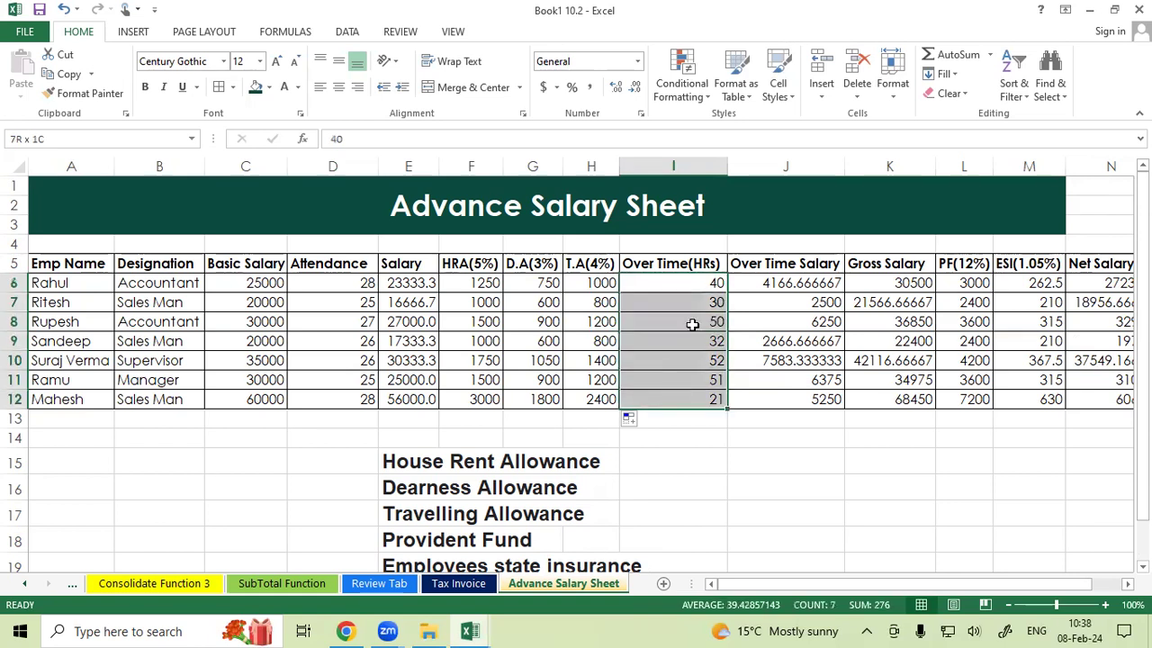
left_click(690, 287)
left_click(690, 301)
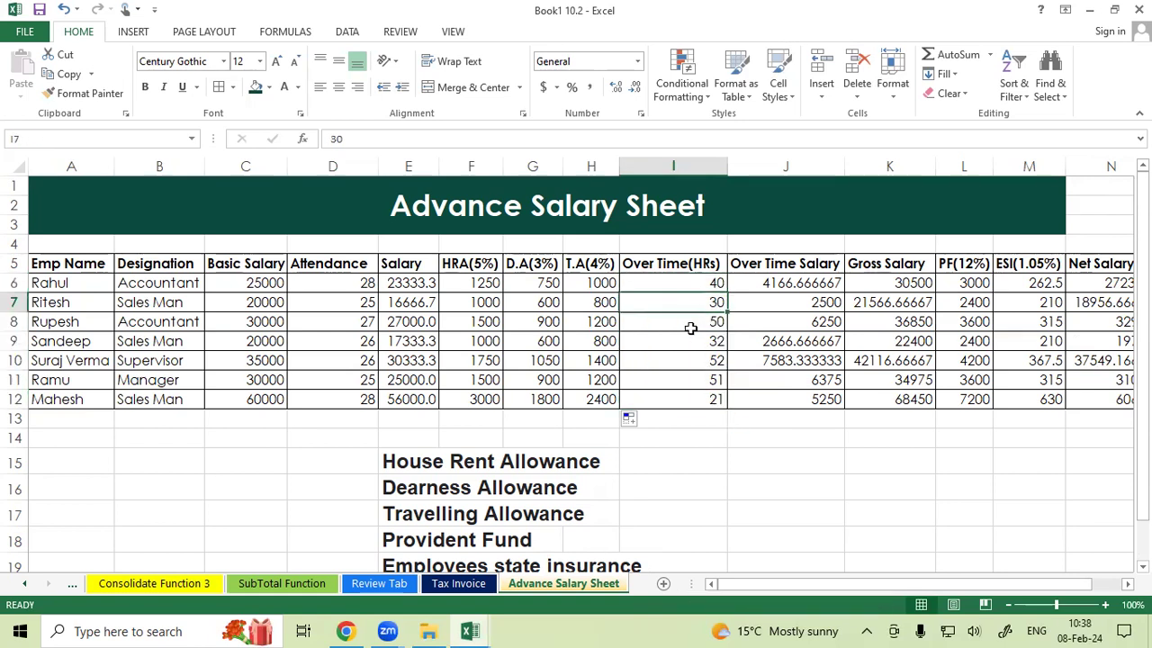
left_click(692, 326)
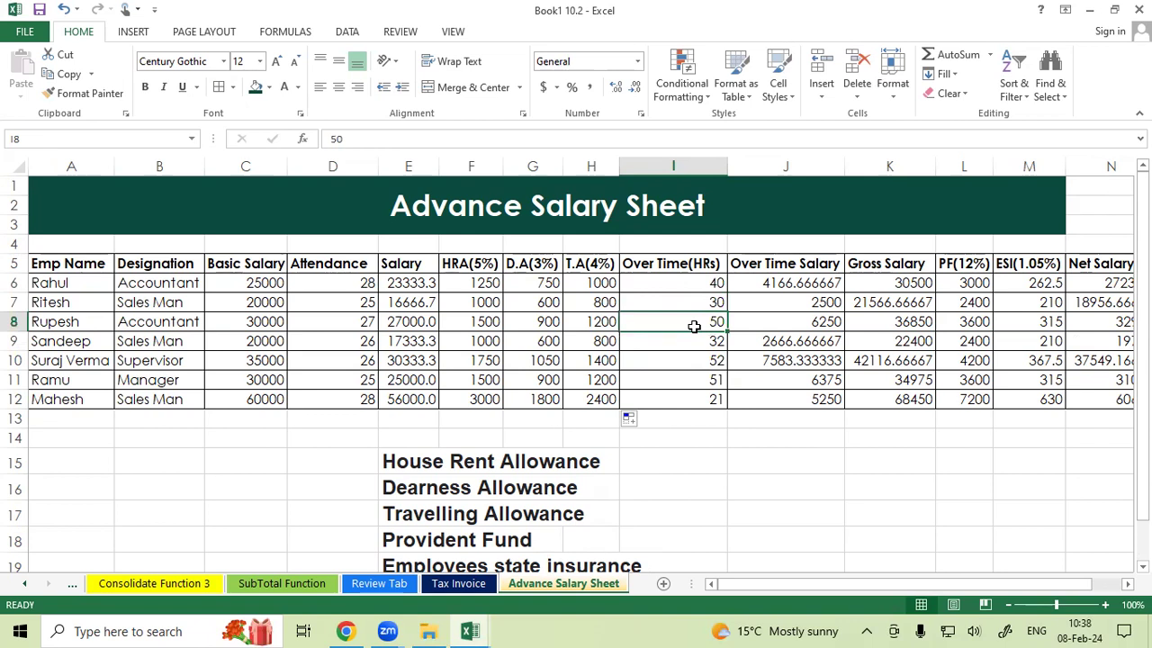
left_click_drag(695, 283, 695, 397)
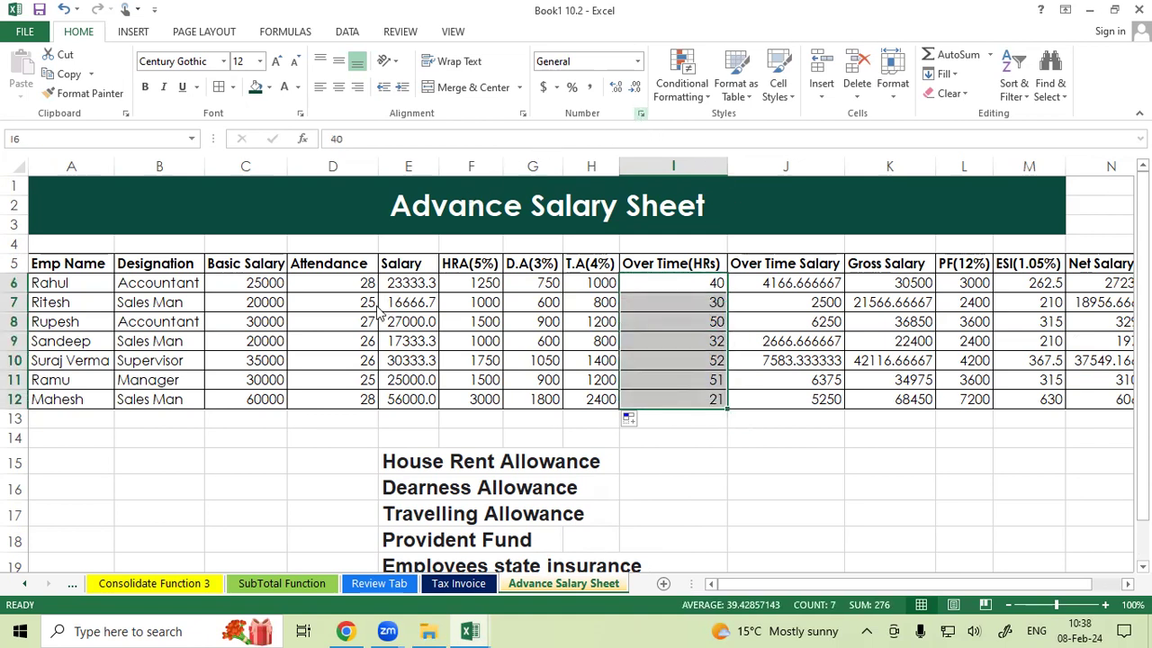
key("ctrl+1")
left_click(49, 420)
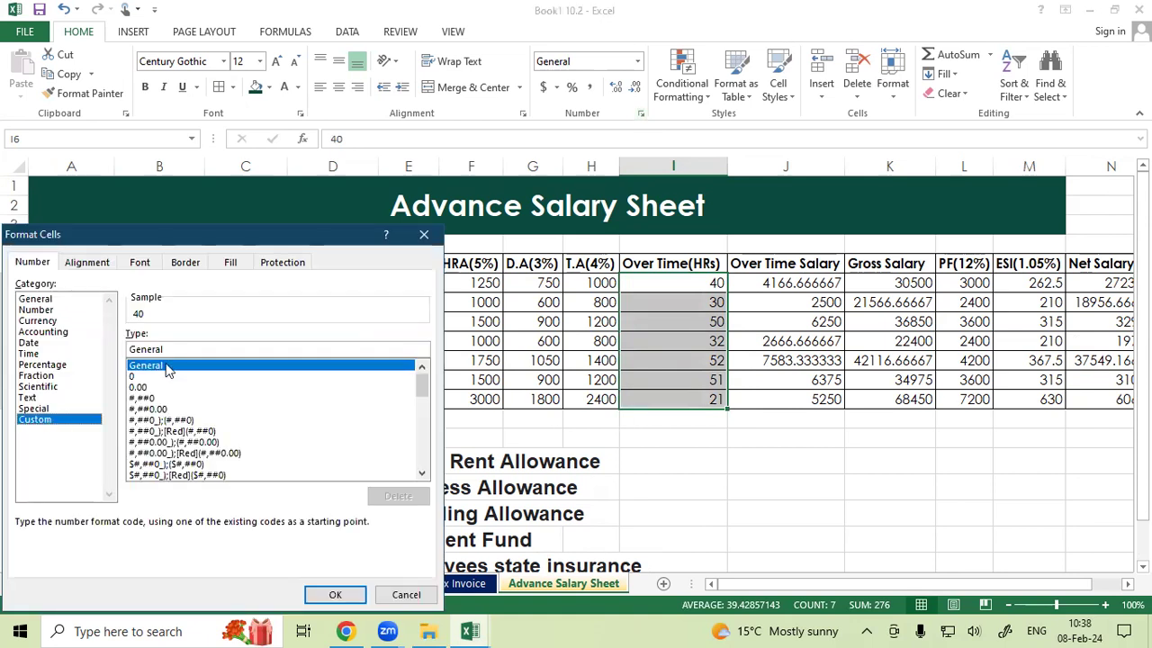
double_click(148, 349)
key("BackSpace")
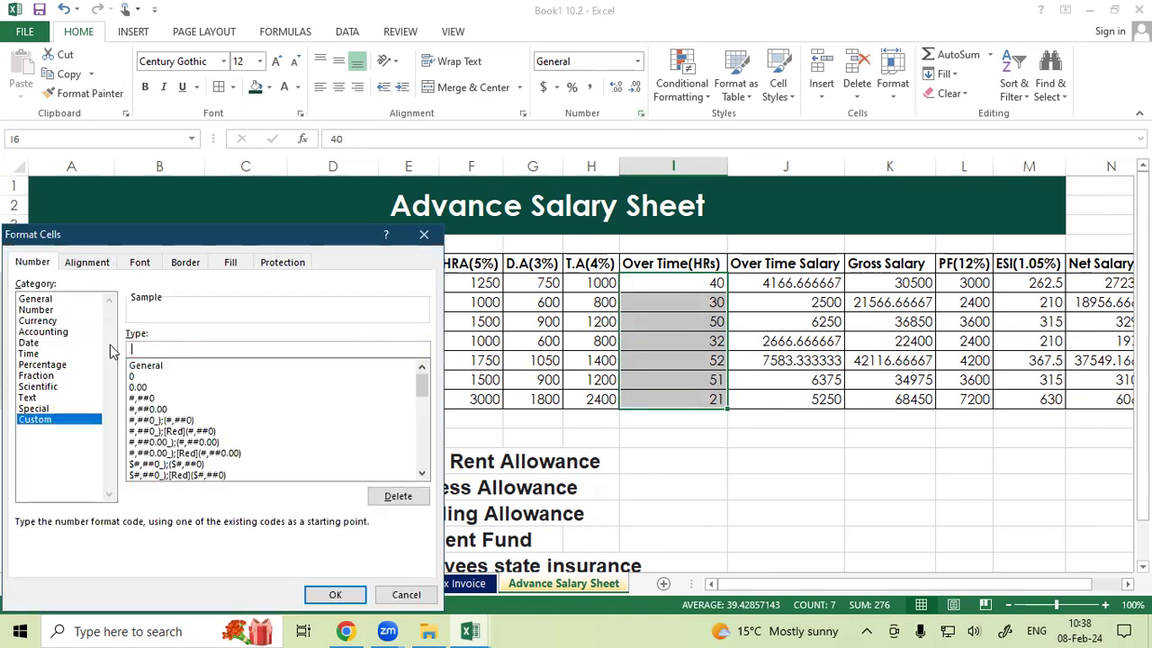
type("0 \"Hrs\"")
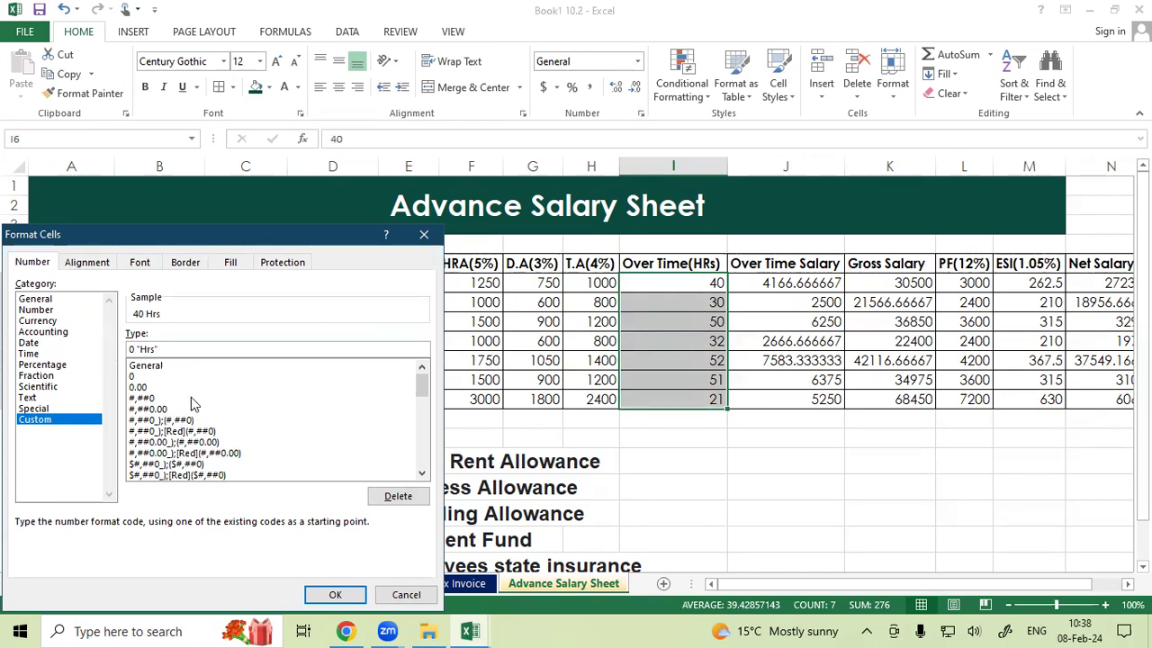
left_click(324, 594)
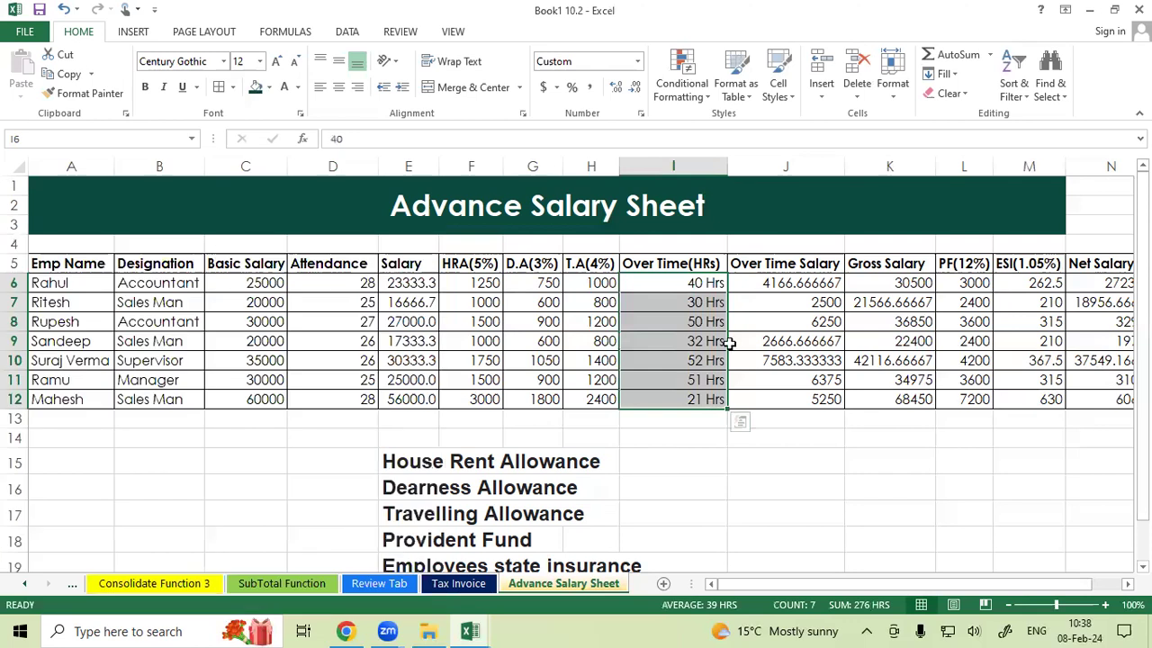
Clear the overtime hour values in cells I6 to I12.
left_click(707, 325)
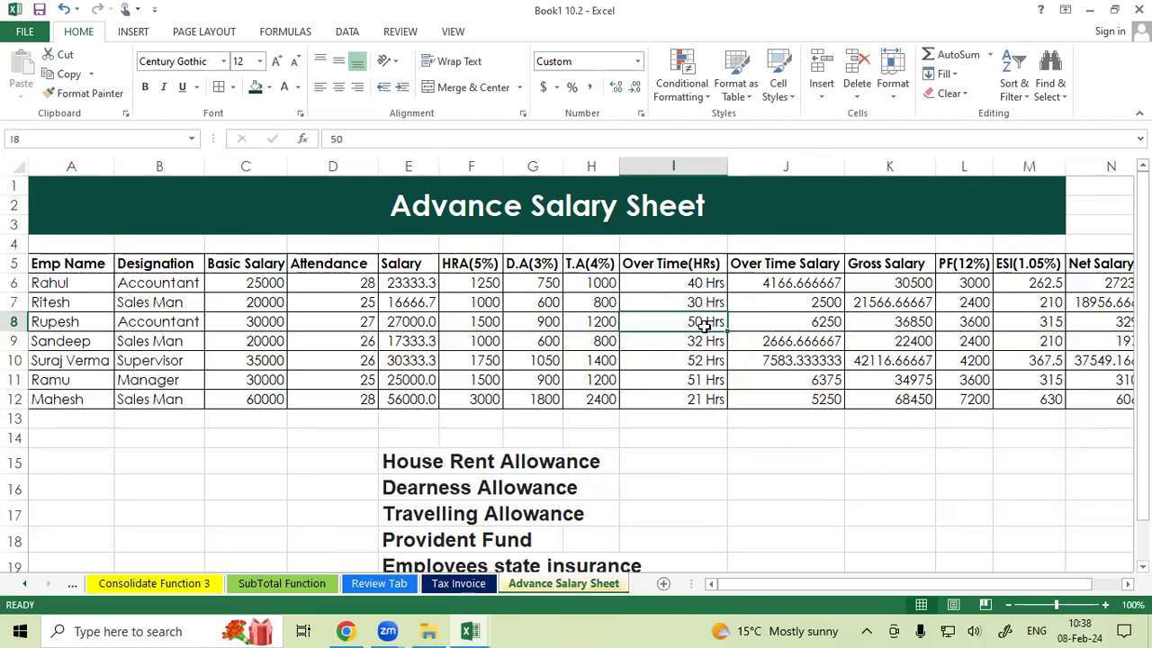
left_click_drag(693, 282, 694, 389)
key("Delete")
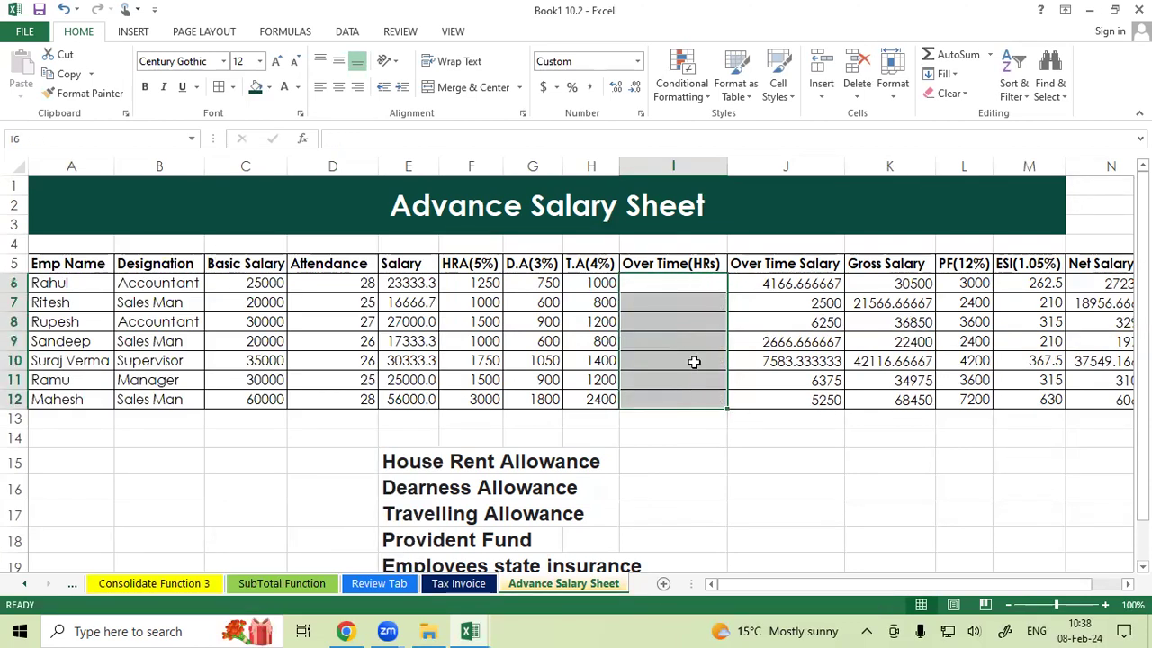
Enter overtime hours 20, 30, 25, 30, 35, 40 and 50 in I6 to I12.
left_click(683, 288)
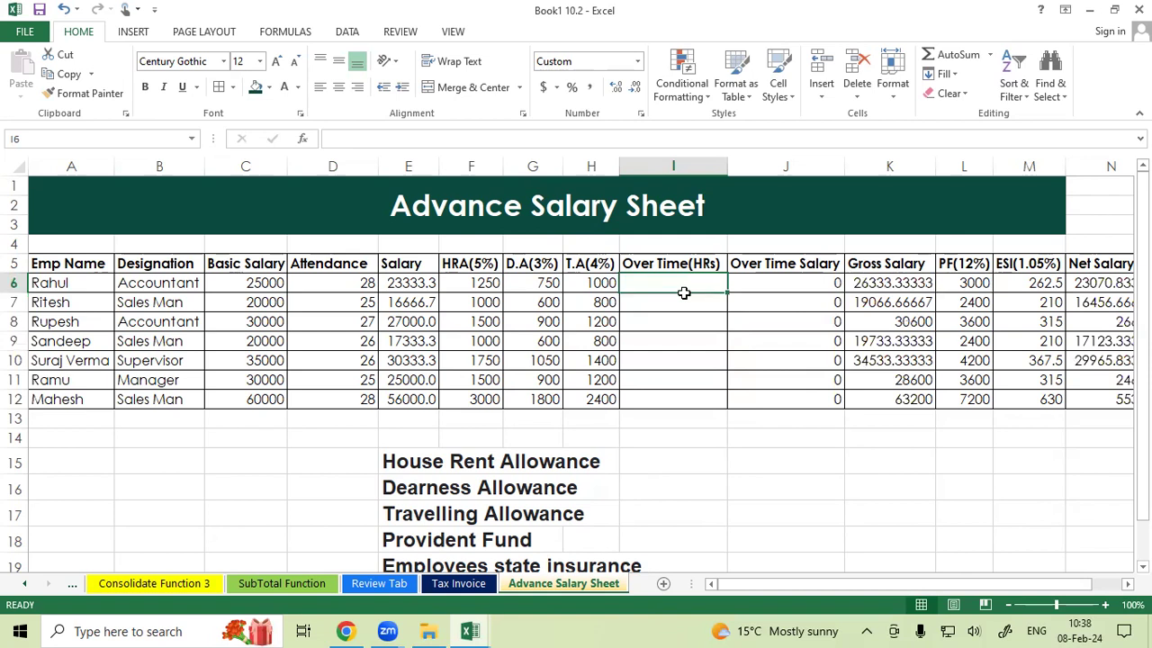
type("20")
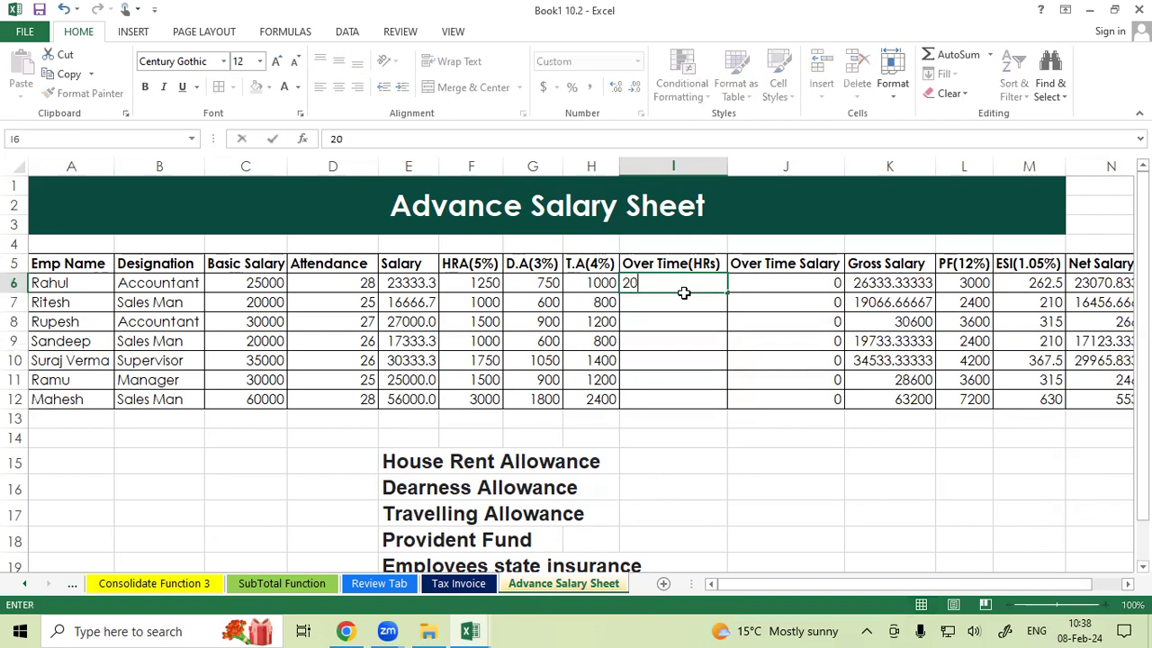
key("Return")
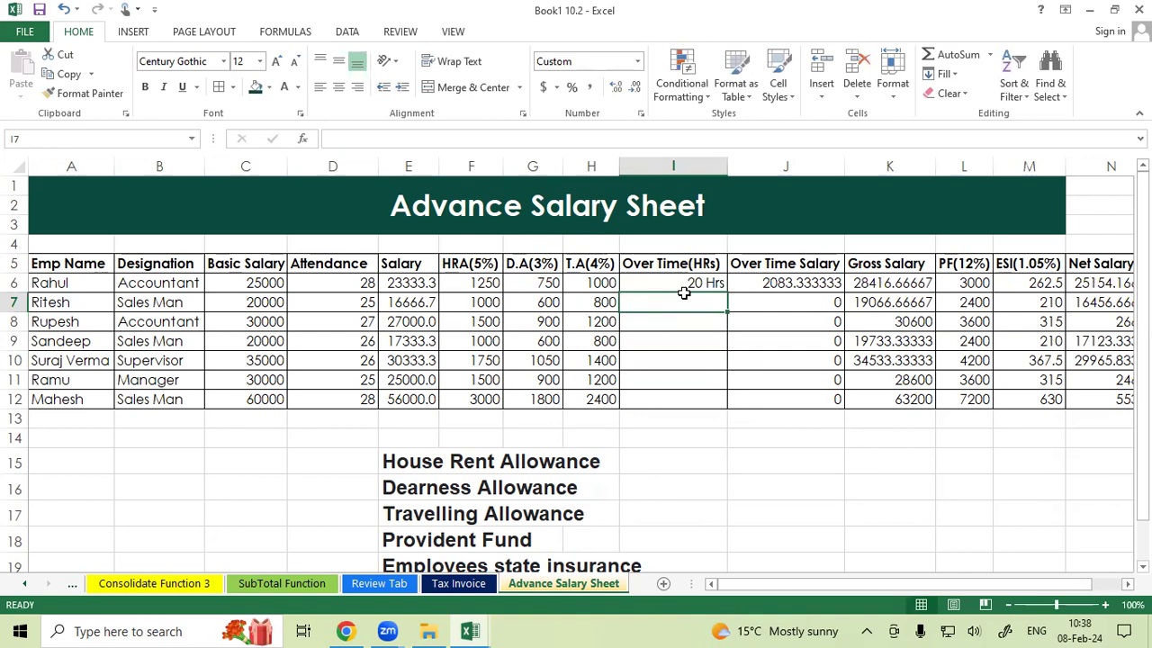
type("30 Hrs")
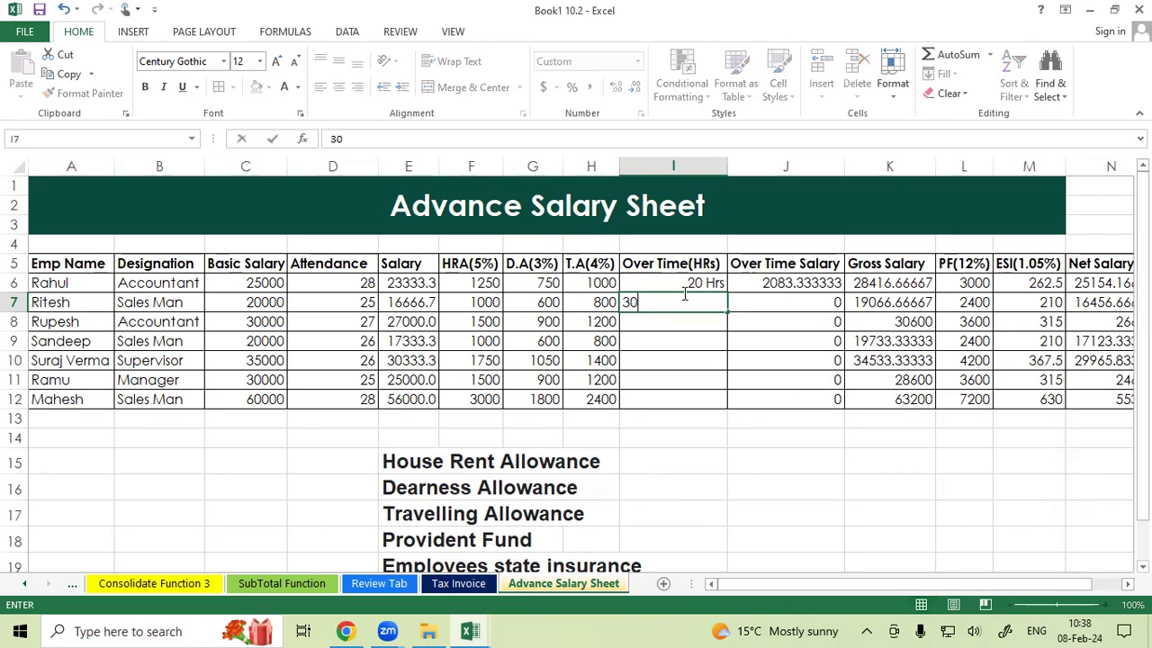
key("Return")
type("25 Hrs")
key("Return")
type("30 Hrs")
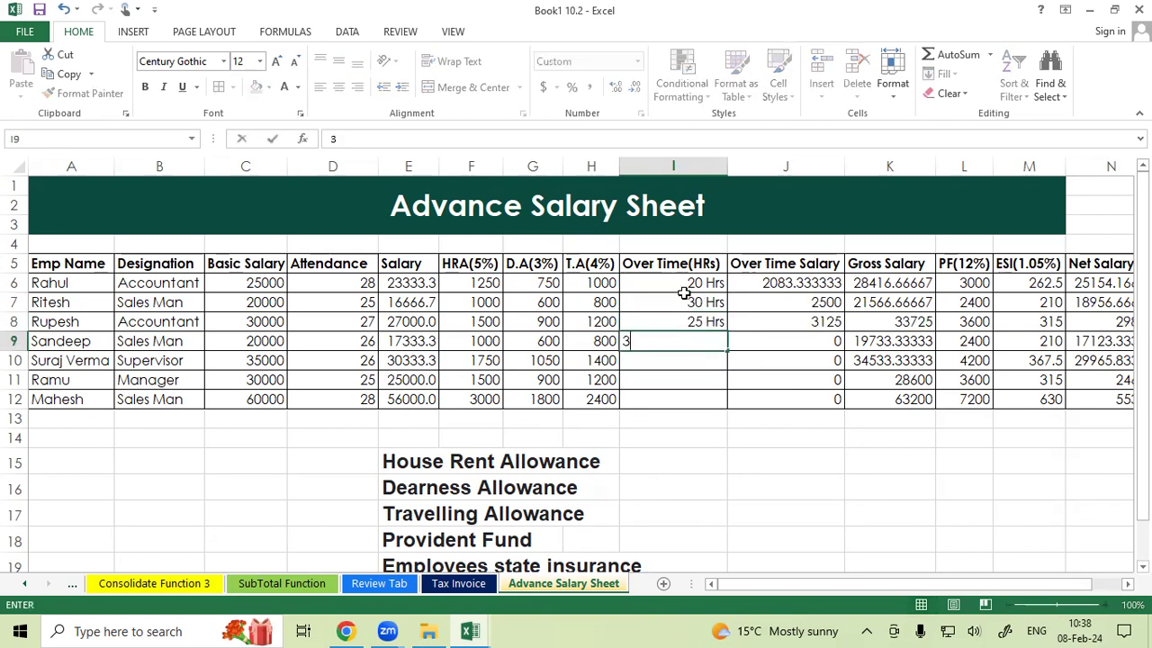
key("Return")
type("35")
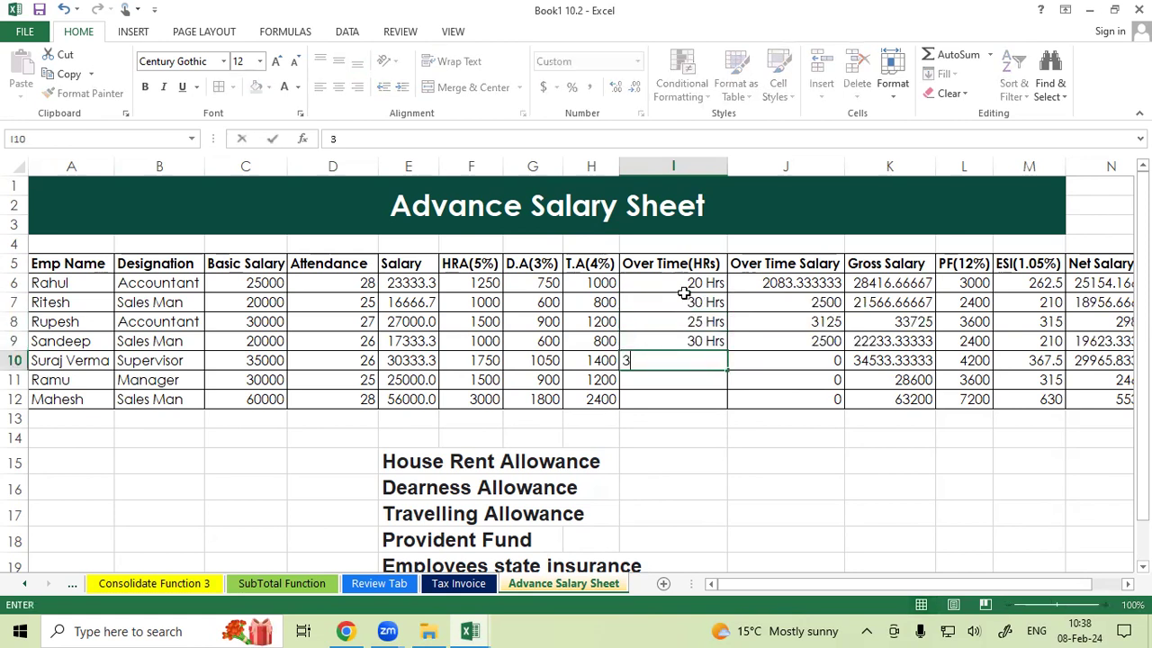
key("Return")
type("40")
key("Return")
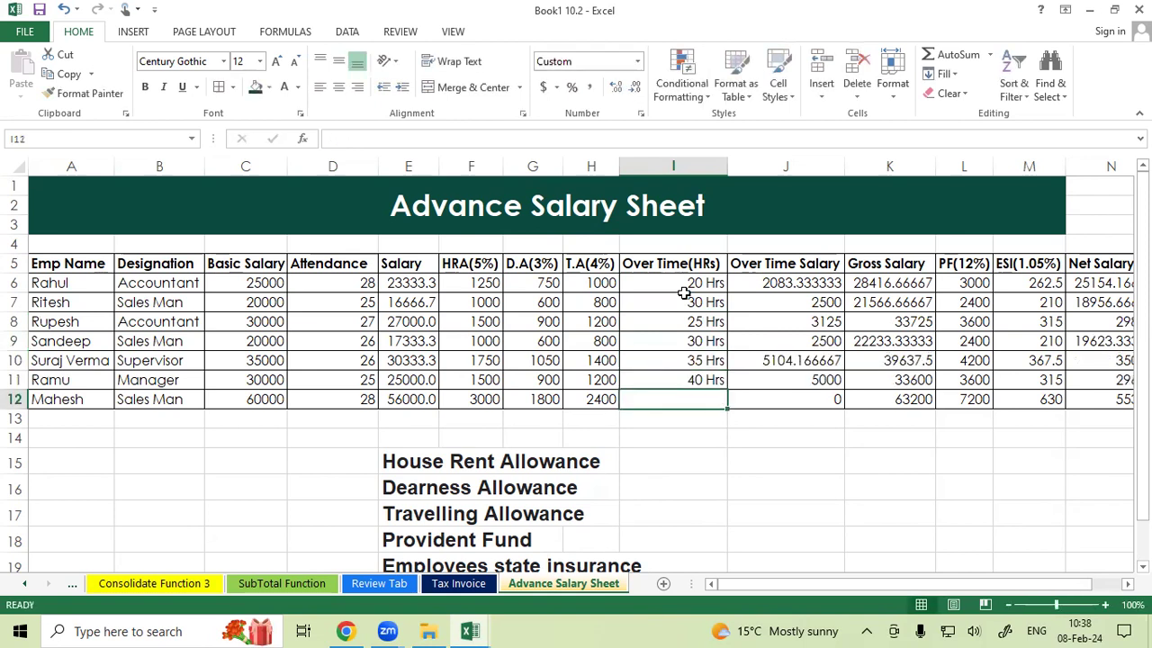
type("50")
key("Return")
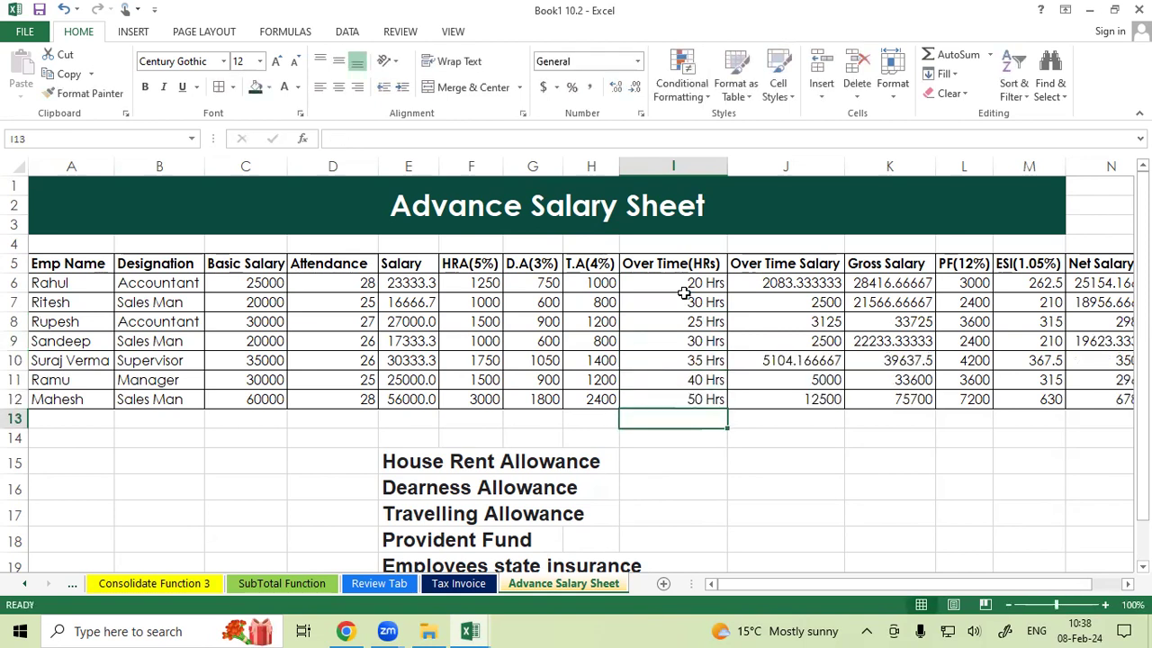
Clear the overtime salary values in J6 to J12.
left_click_drag(654, 283, 677, 399)
left_click(798, 283)
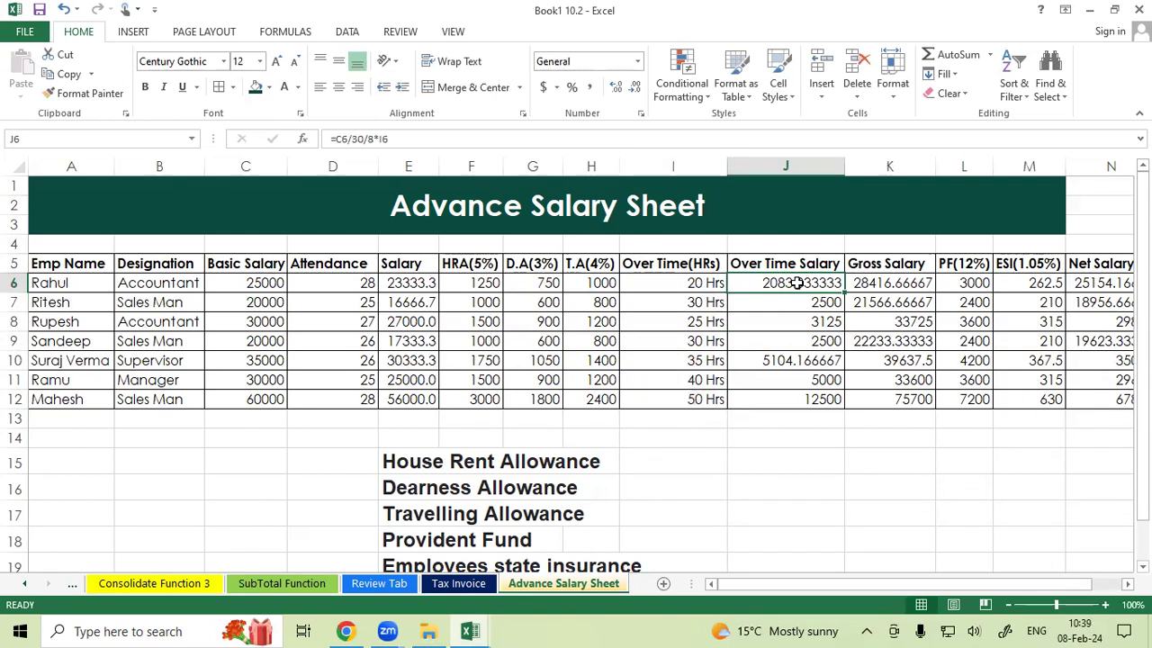
left_click_drag(798, 283, 810, 410)
key("Delete")
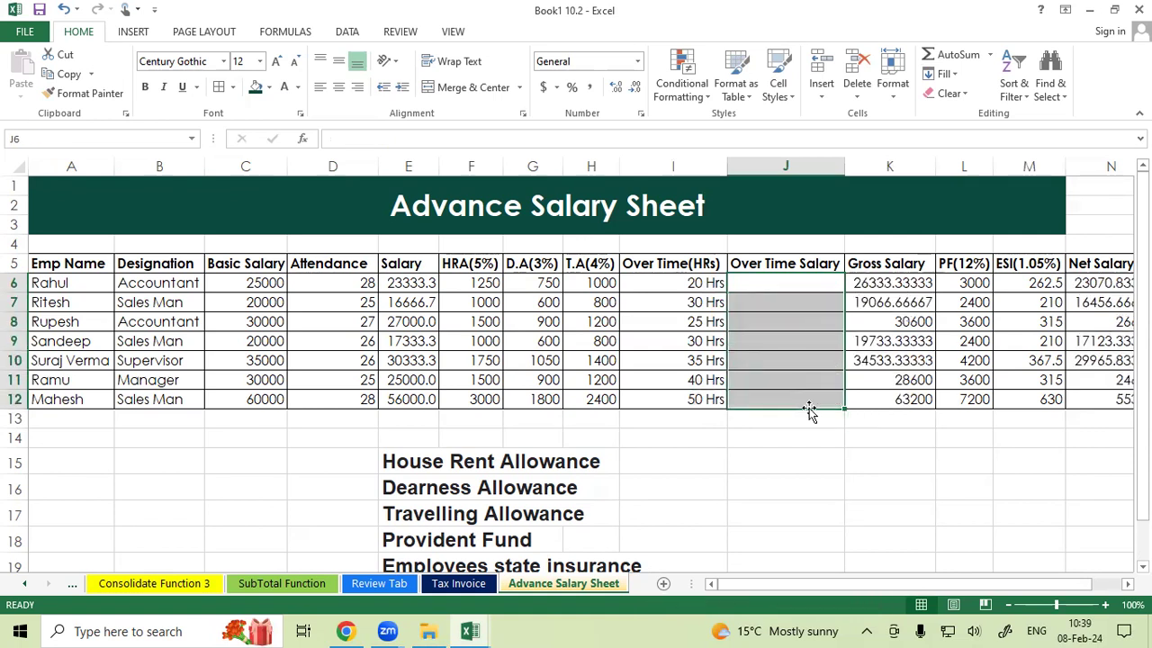
left_click(822, 284)
type("=")
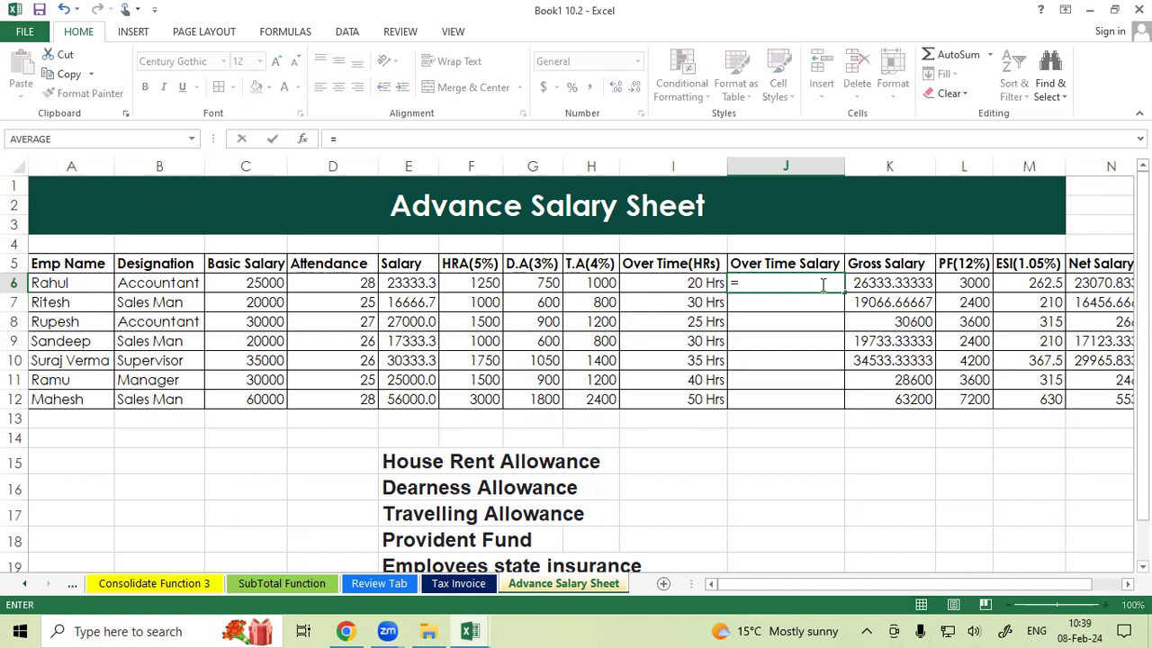
left_click(238, 279)
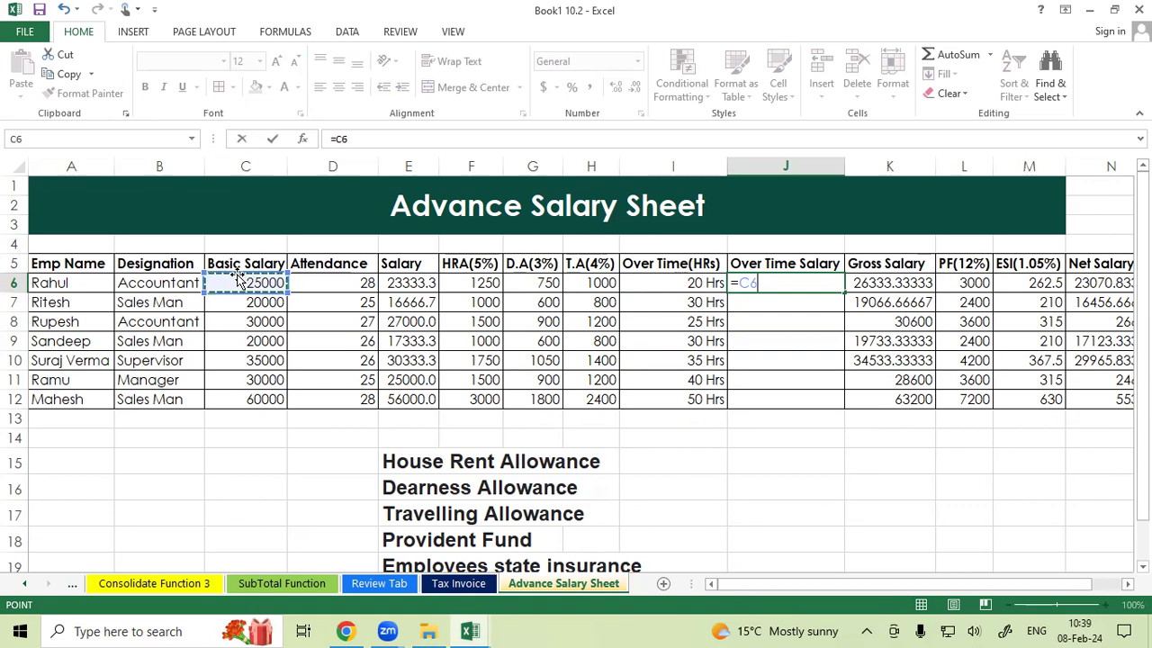
type("/30")
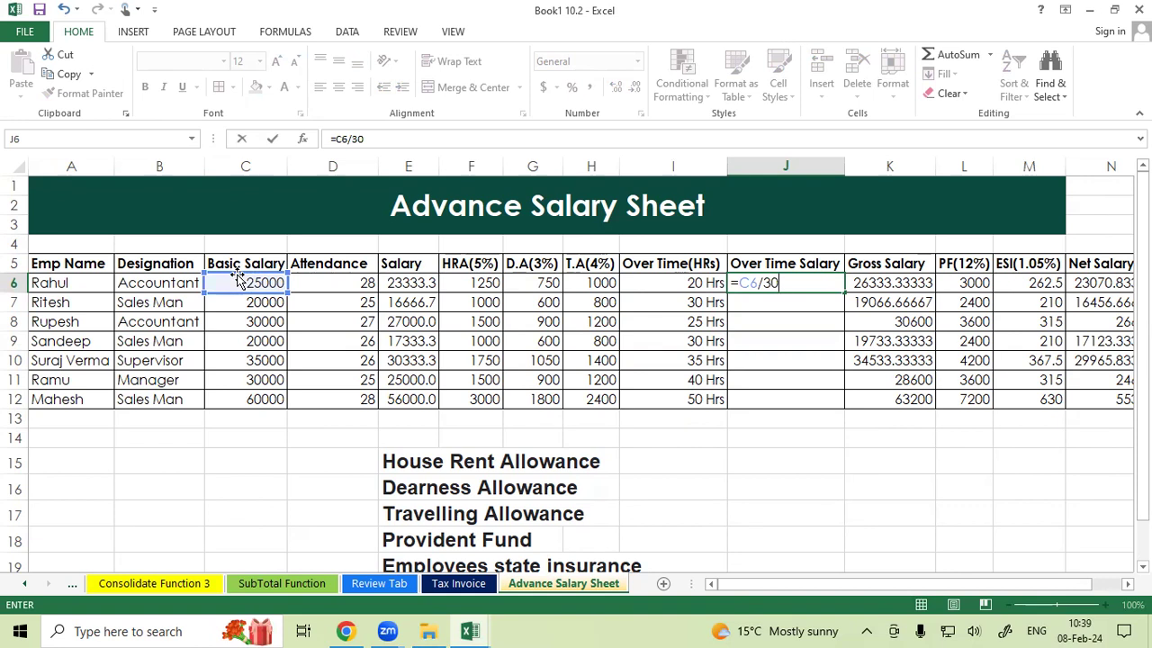
type("/8")
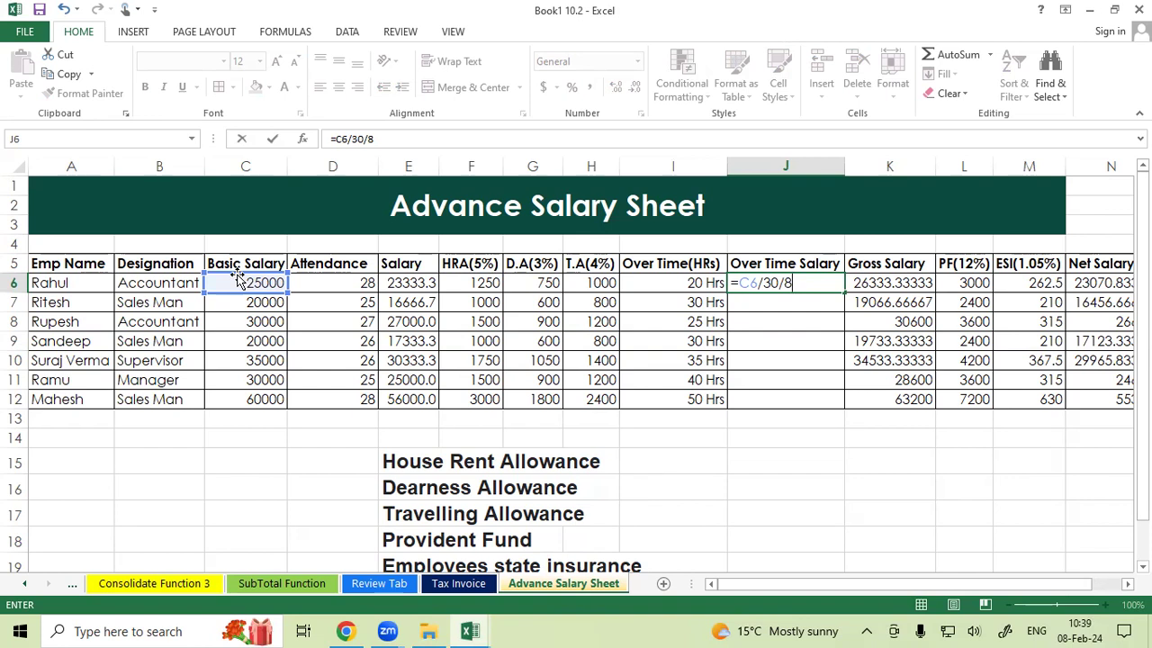
type("*")
left_click(690, 284)
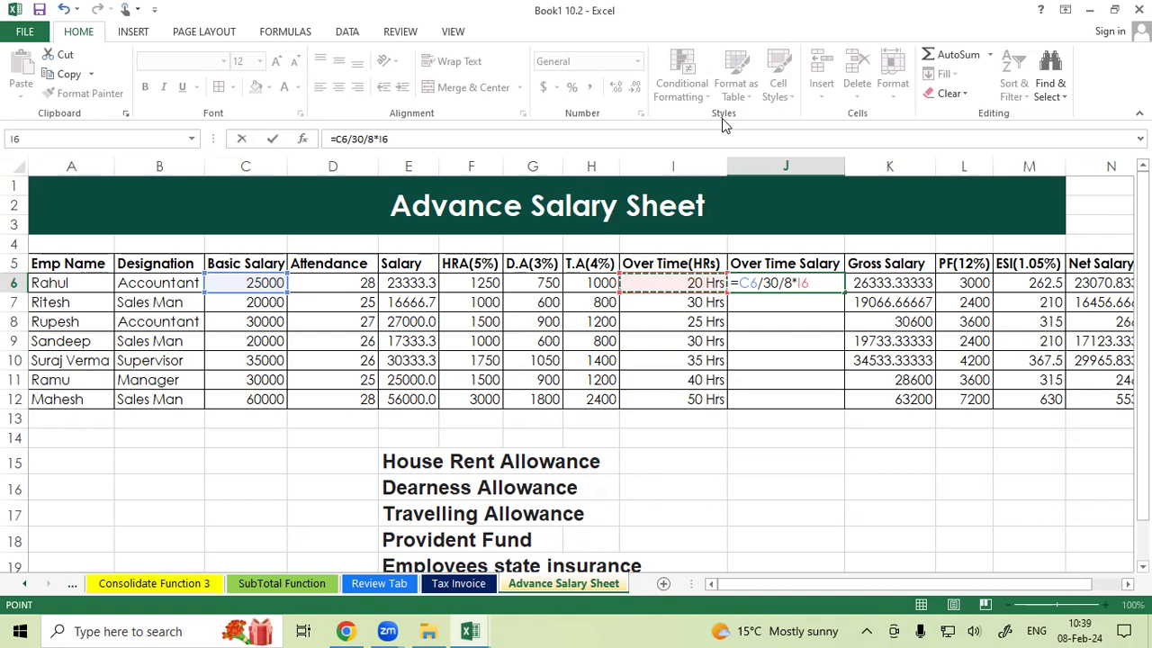
key("Escape")
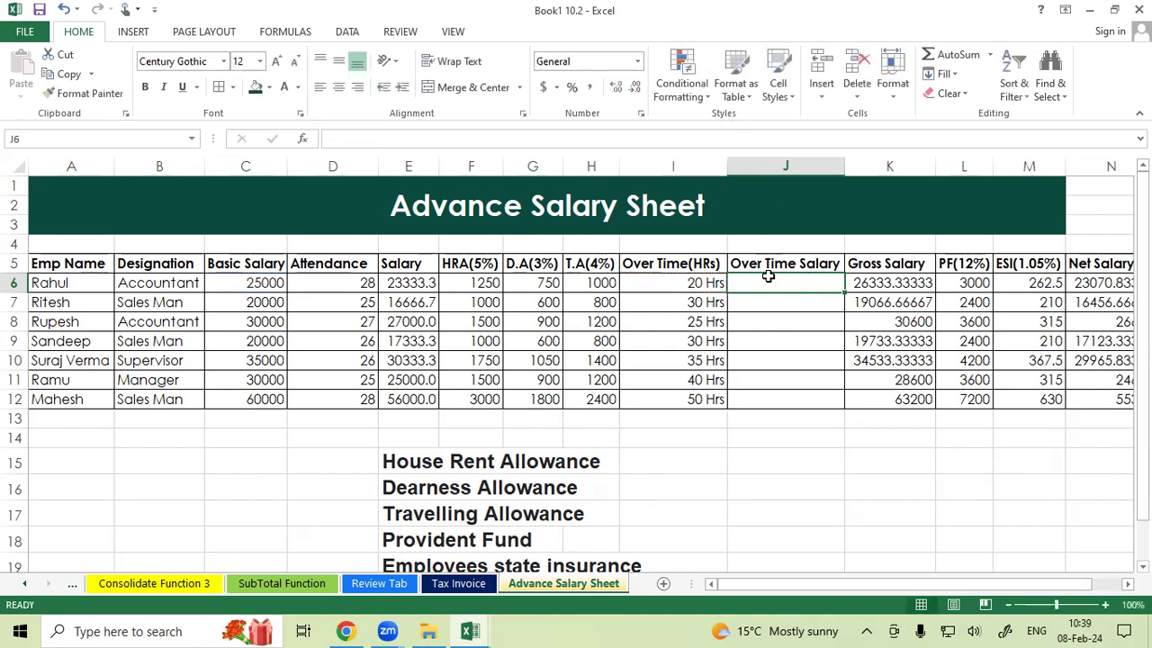
Enter the overtime salary formula =C6/30/8*I6 in J6.
type("=")
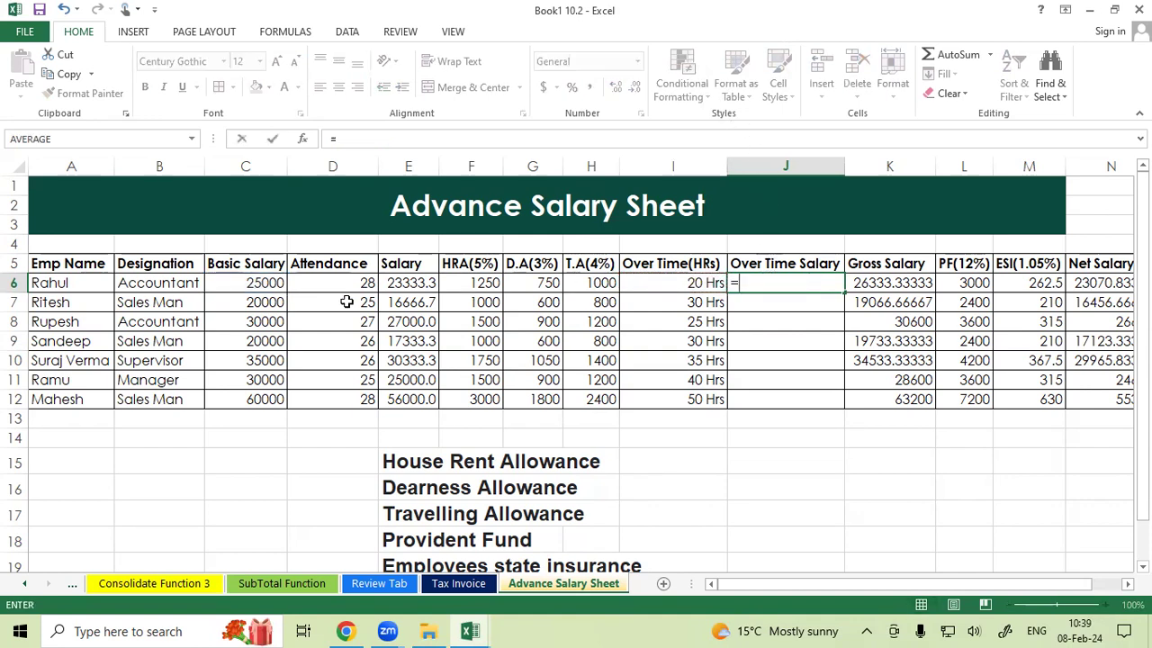
left_click(256, 286)
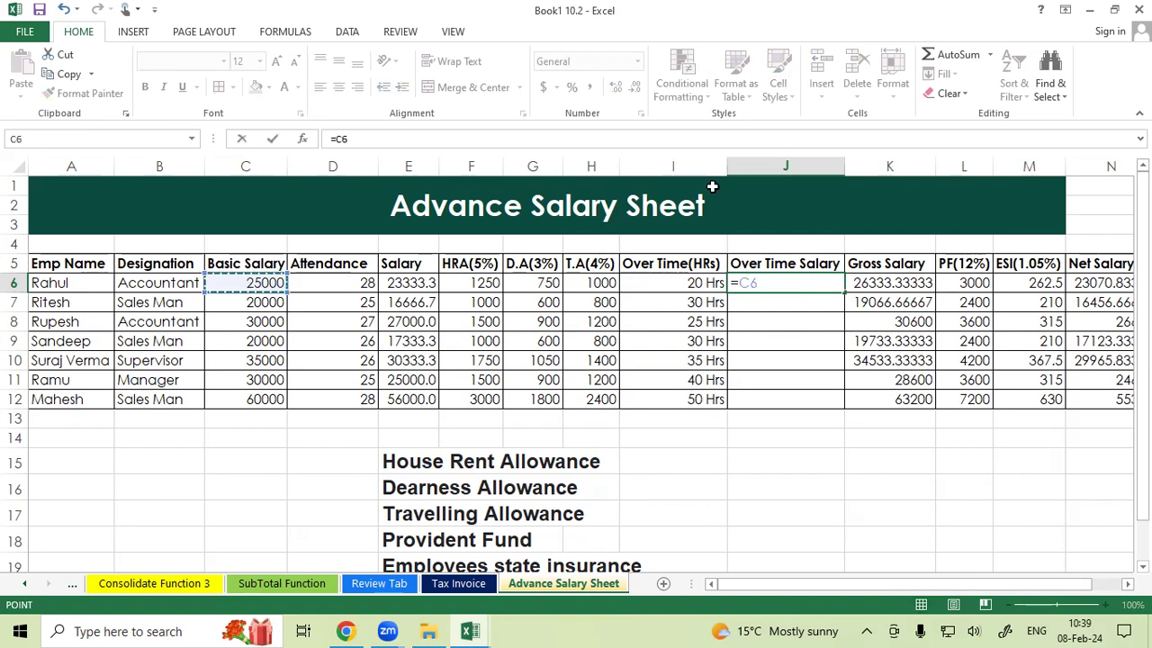
type("/30")
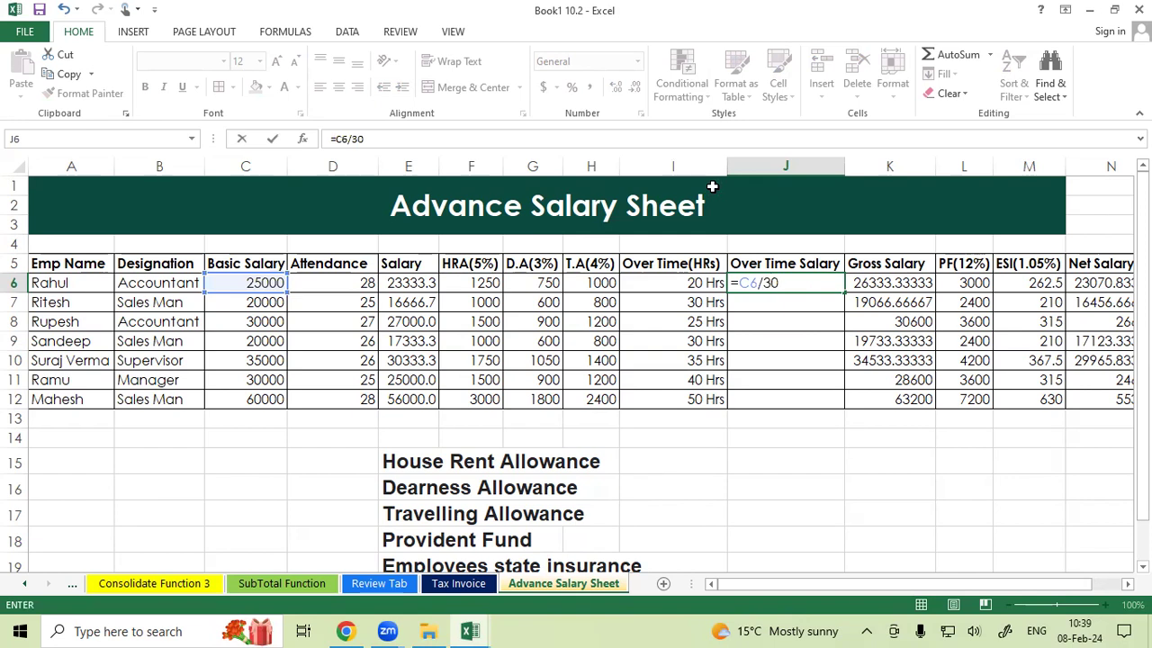
type("/8")
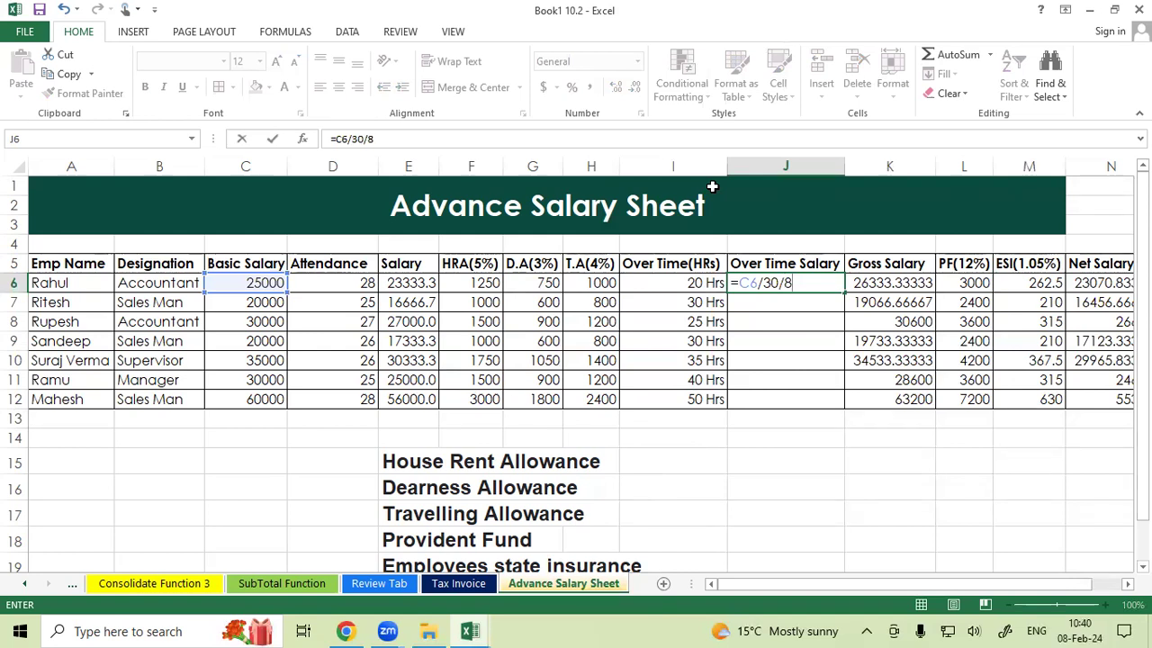
key("Return")
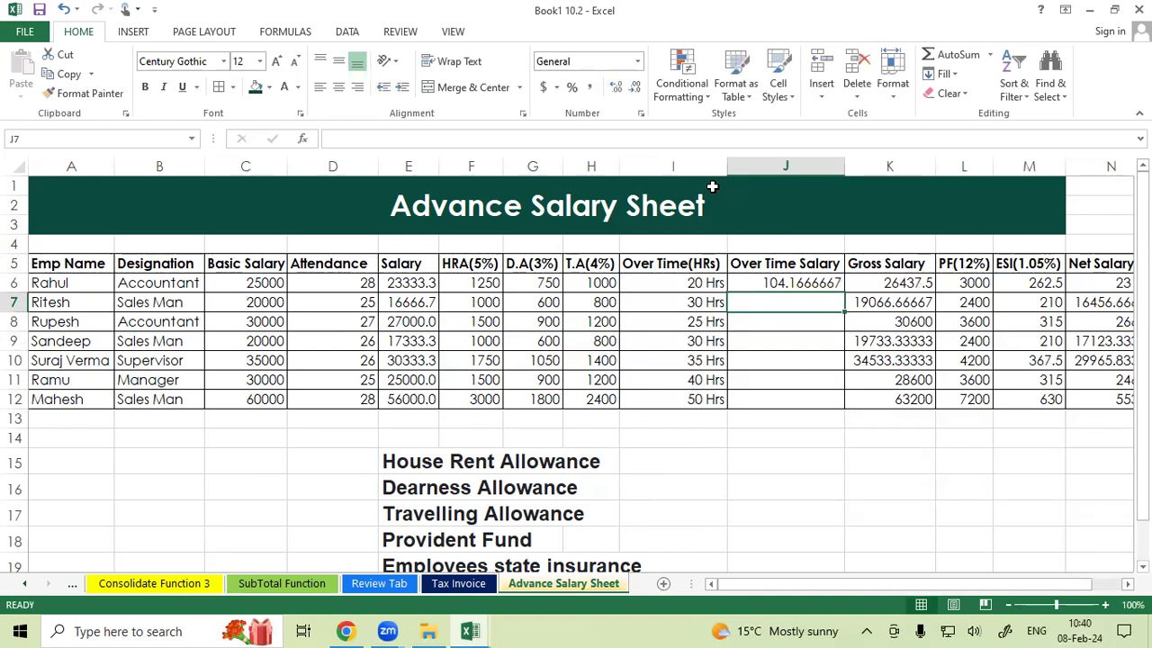
double_click(798, 283)
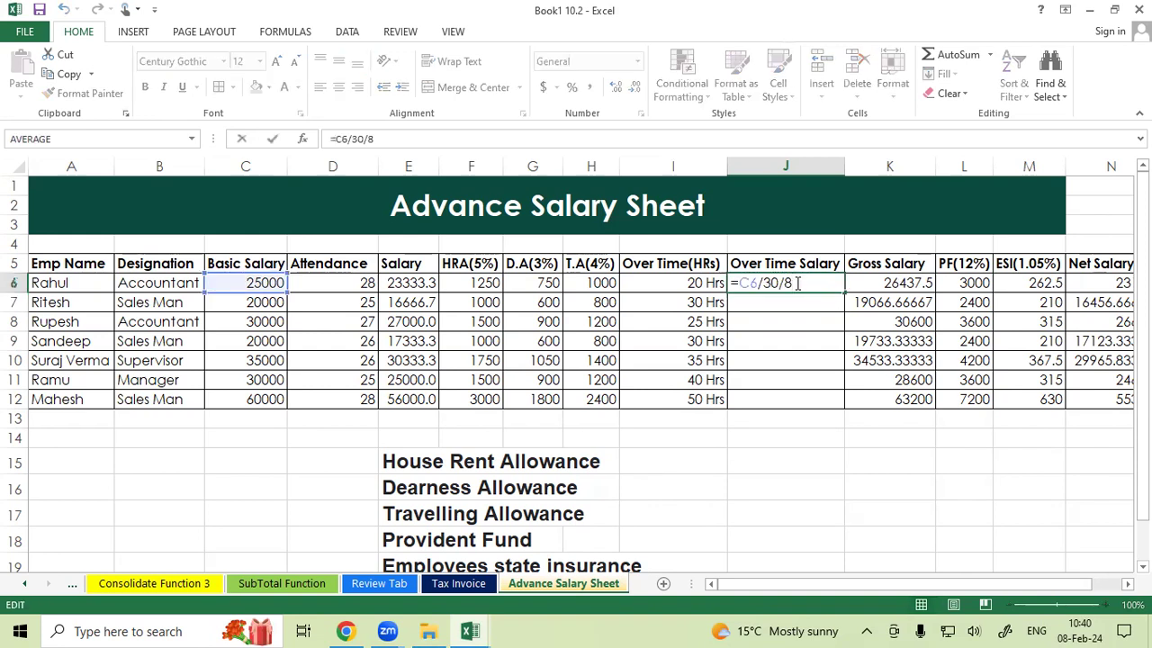
type("*")
left_click(692, 283)
key("Return")
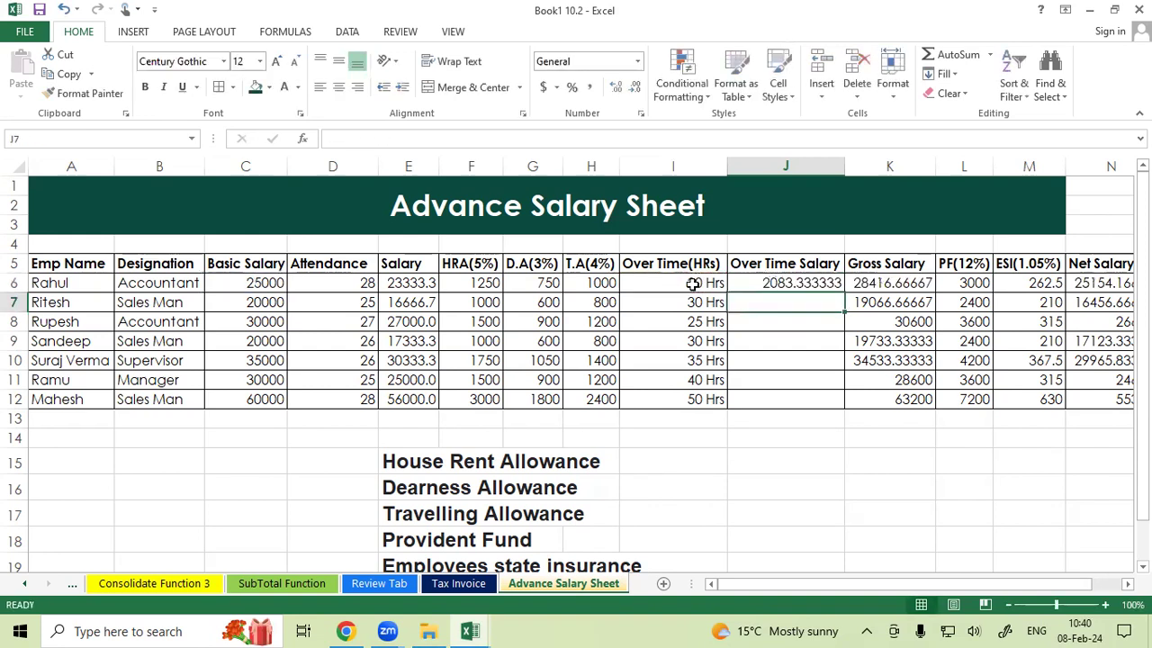
Fill the overtime salary formula down to J12 and remove its decimal places.
left_click(814, 286)
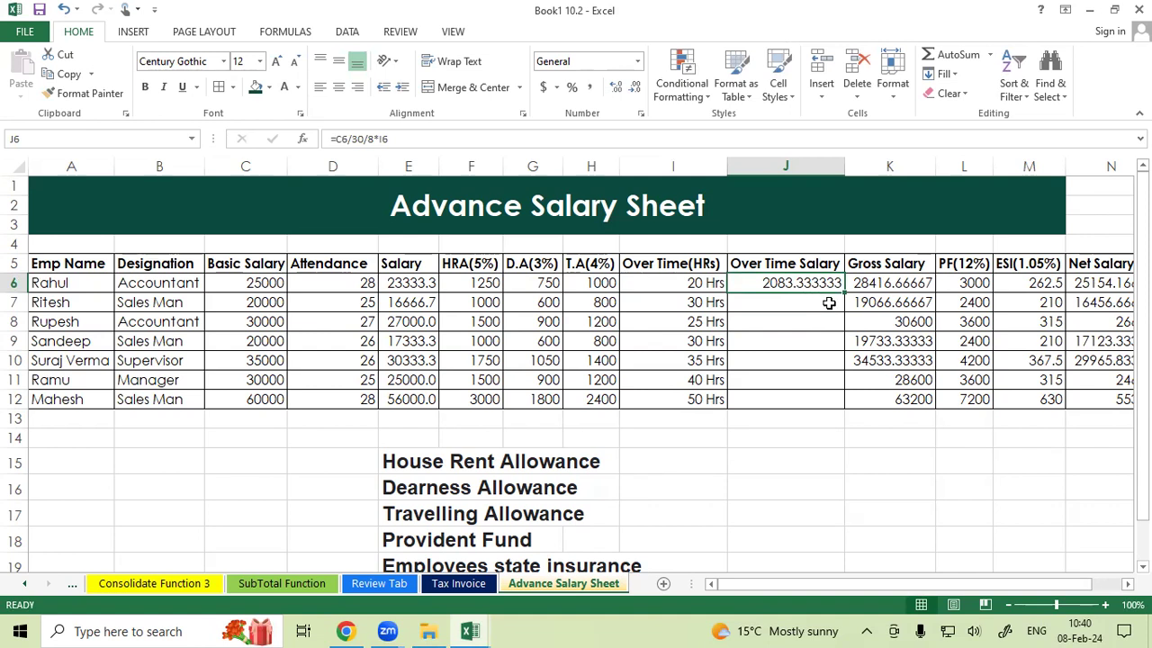
left_click_drag(847, 290, 846, 405)
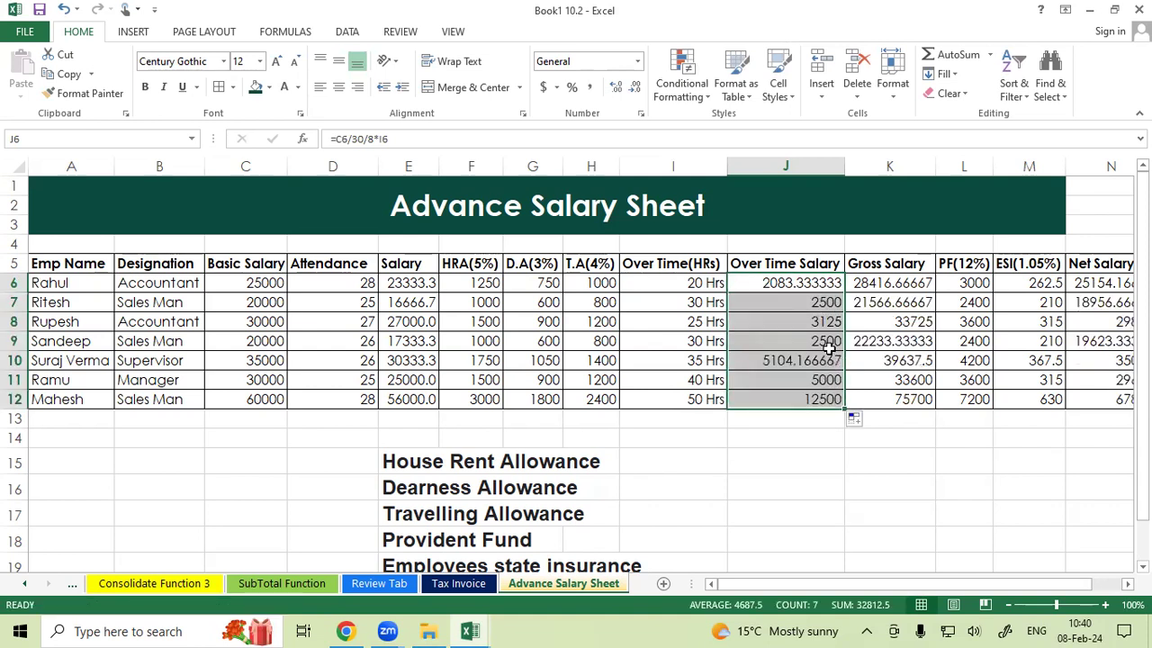
left_click(635, 88)
left_click(636, 88)
left_click(636, 89)
left_click(637, 89)
left_click(637, 89)
left_click(636, 89)
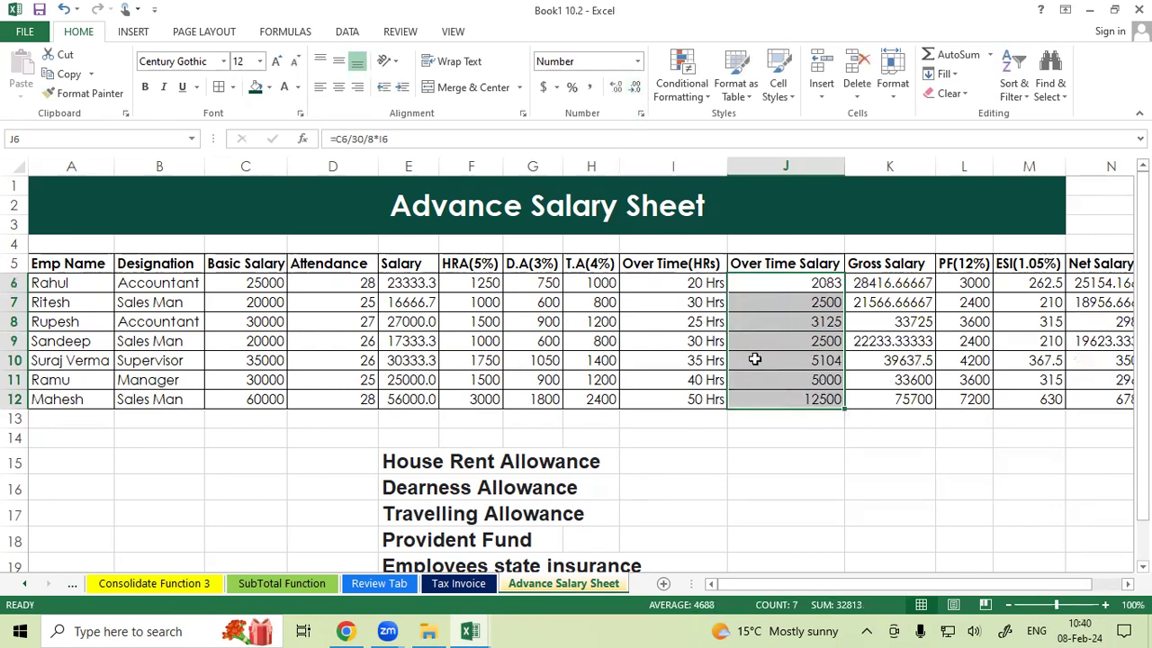
Clear the gross salary values in K6 to K12.
left_click(771, 382)
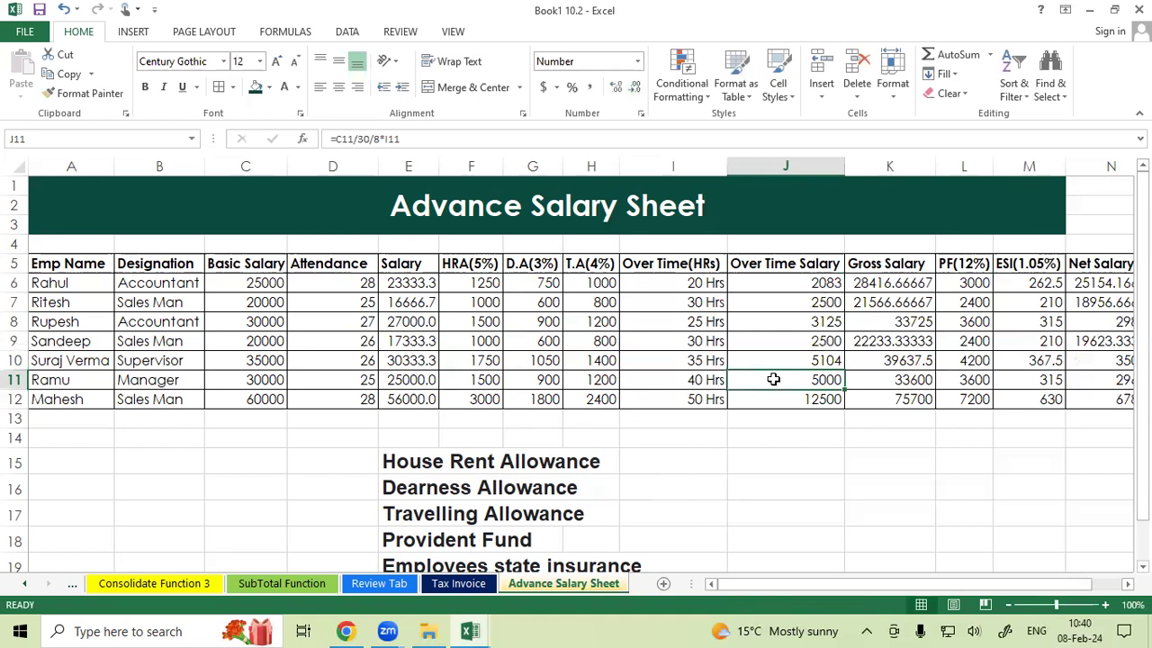
left_click_drag(876, 283, 893, 401)
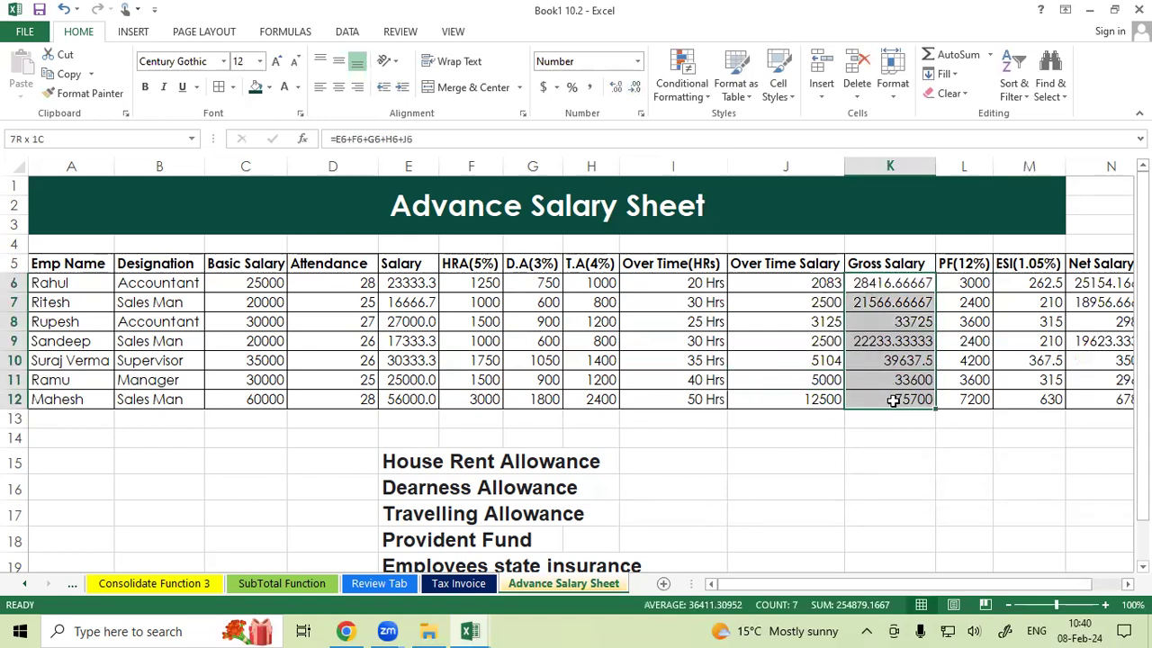
key("Delete")
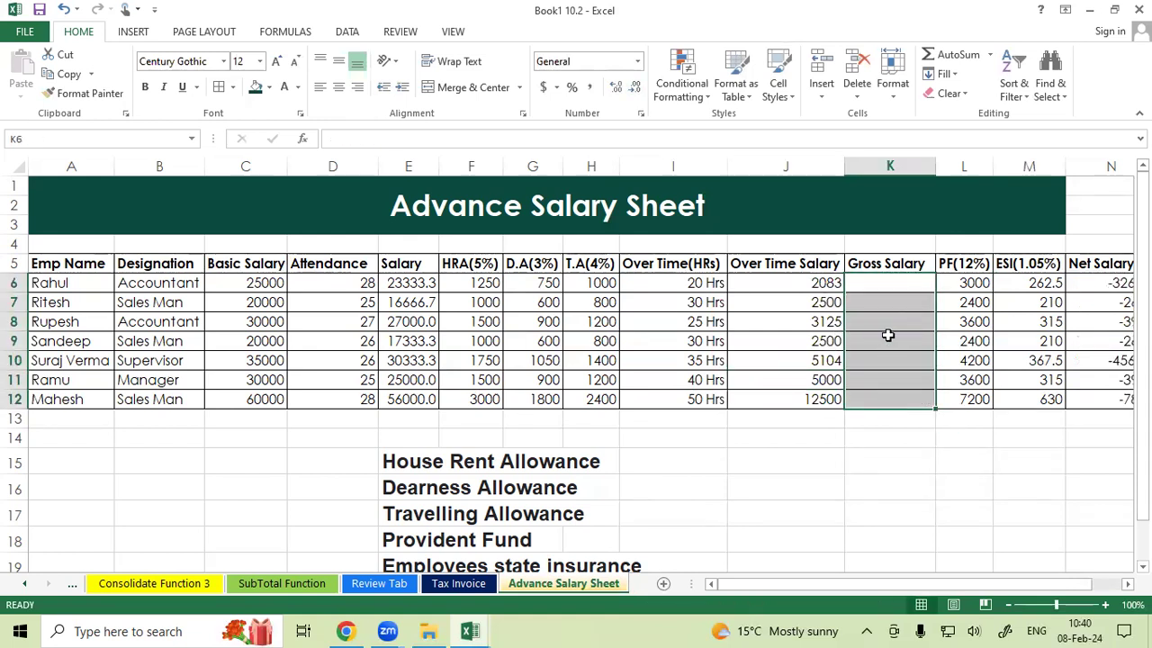
Examine the Salary, HRA, D.A, T.A and Over Time Salary columns that make up gross salary.
left_click(888, 340)
left_click_drag(409, 270, 409, 340)
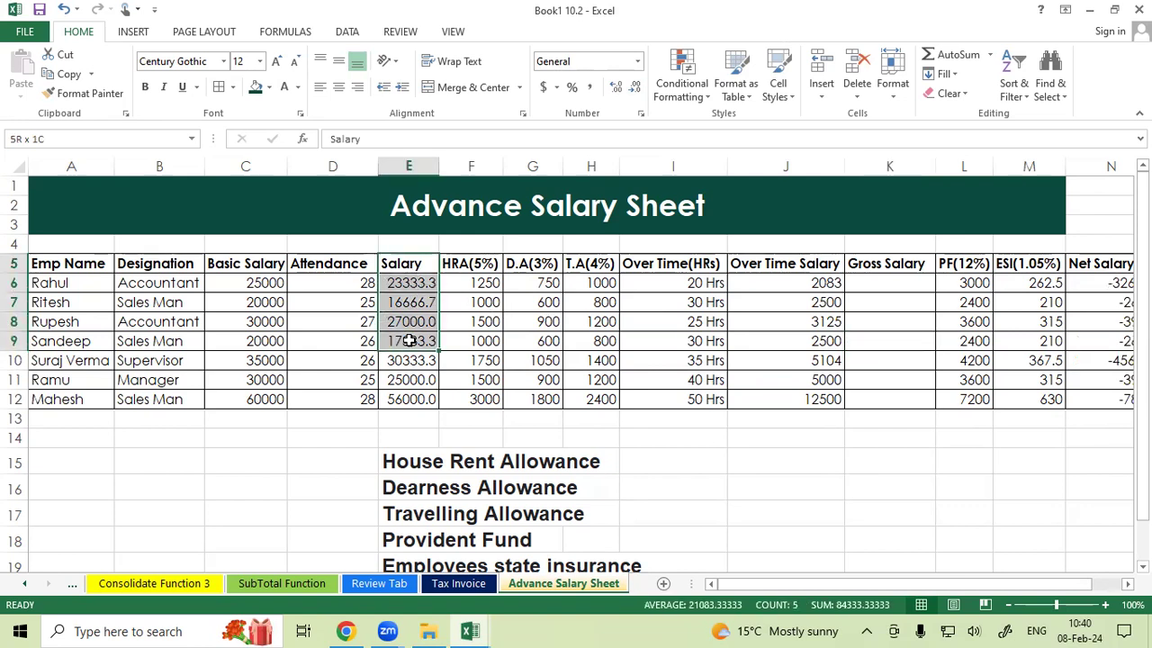
left_click_drag(483, 266, 481, 312)
left_click_drag(540, 266, 538, 307)
left_click_drag(594, 263, 593, 306)
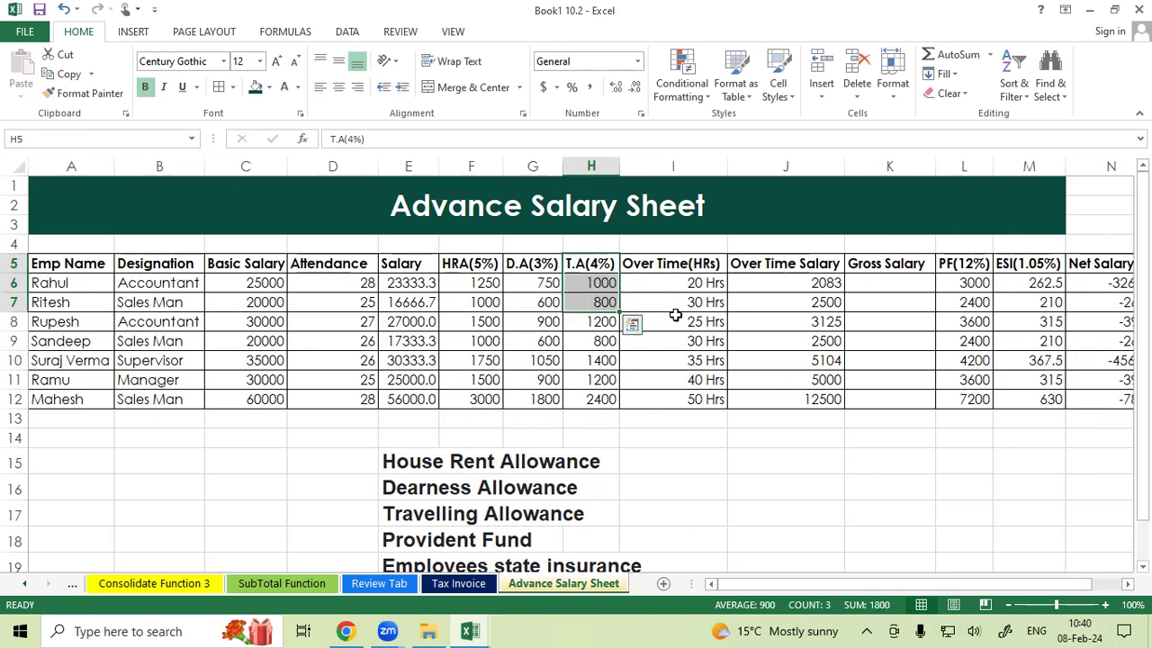
left_click_drag(796, 281, 788, 325)
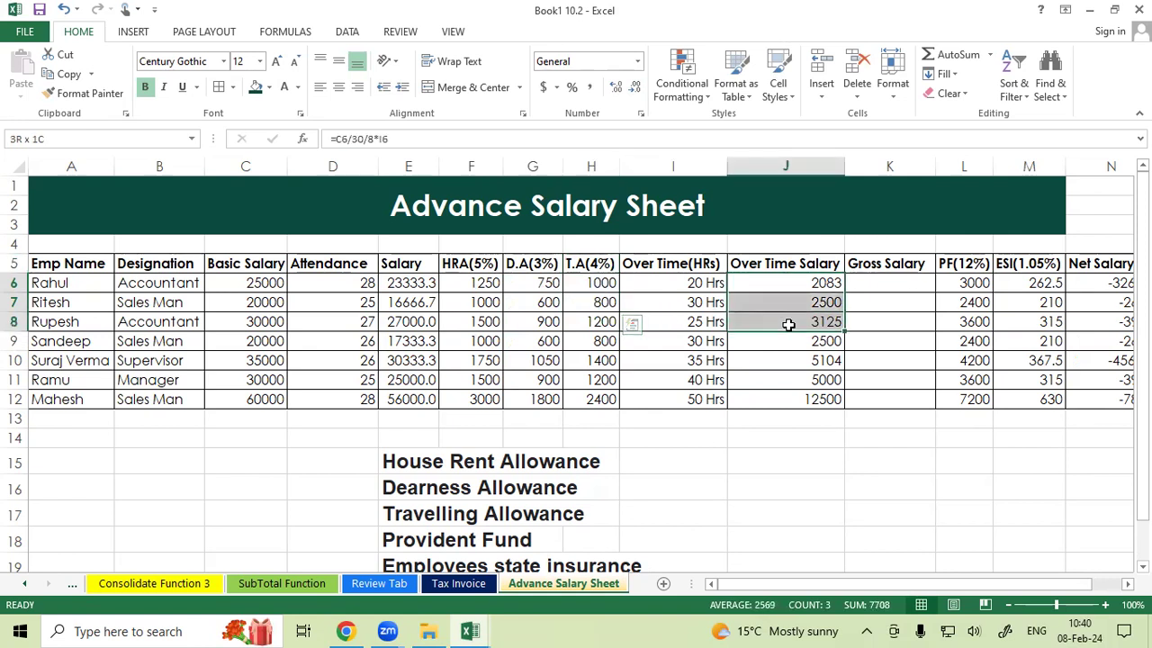
Enter the gross salary formula =E6+F6+G6+H6+J6 in K6.
left_click(898, 284)
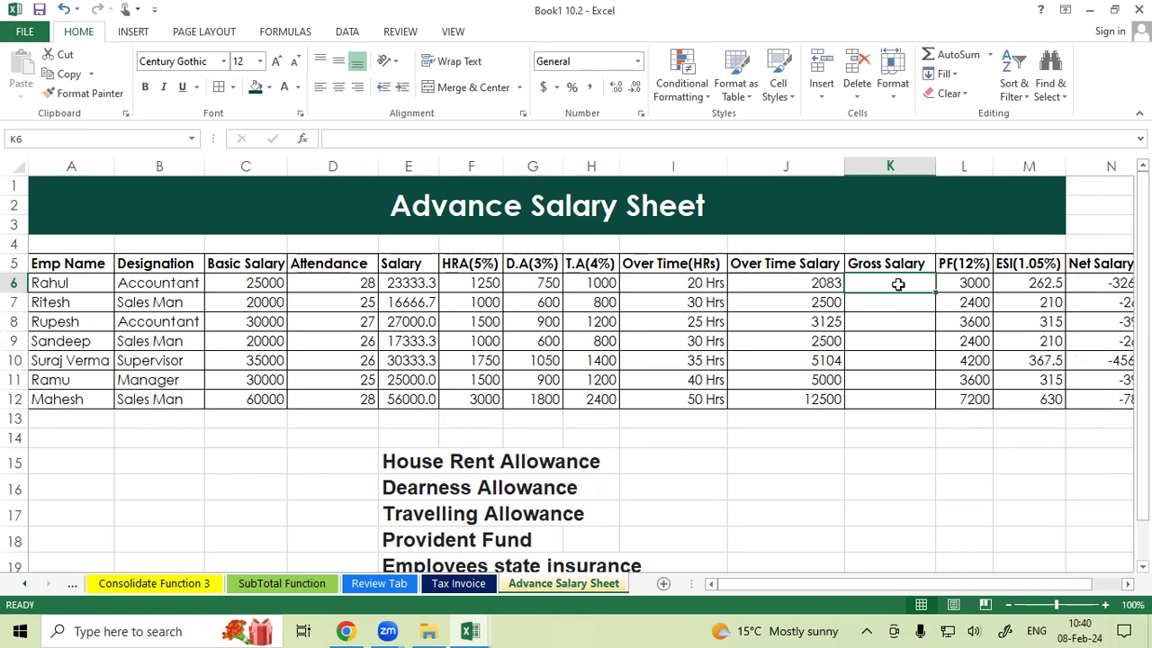
type("=")
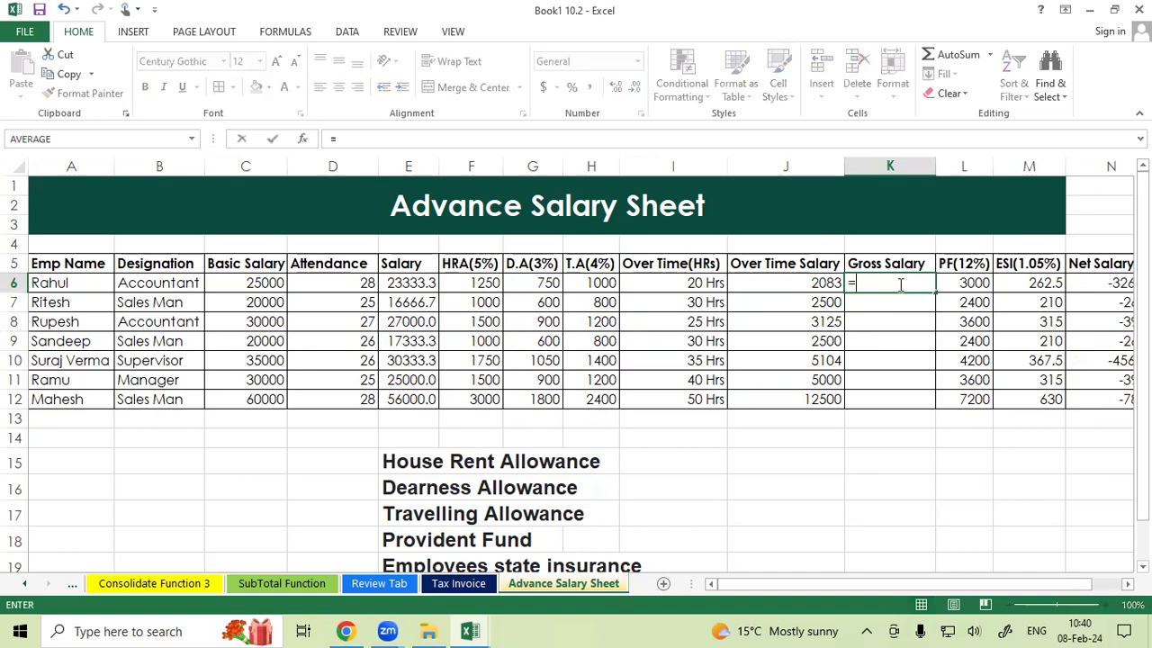
left_click(416, 282)
type("+")
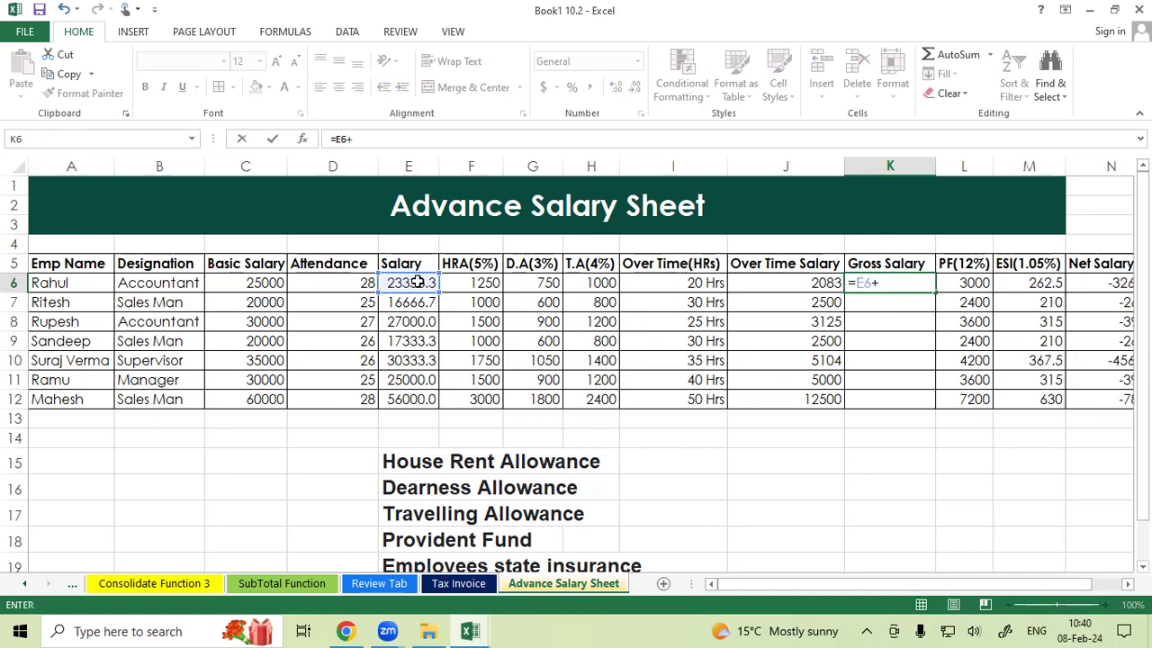
left_click(465, 282)
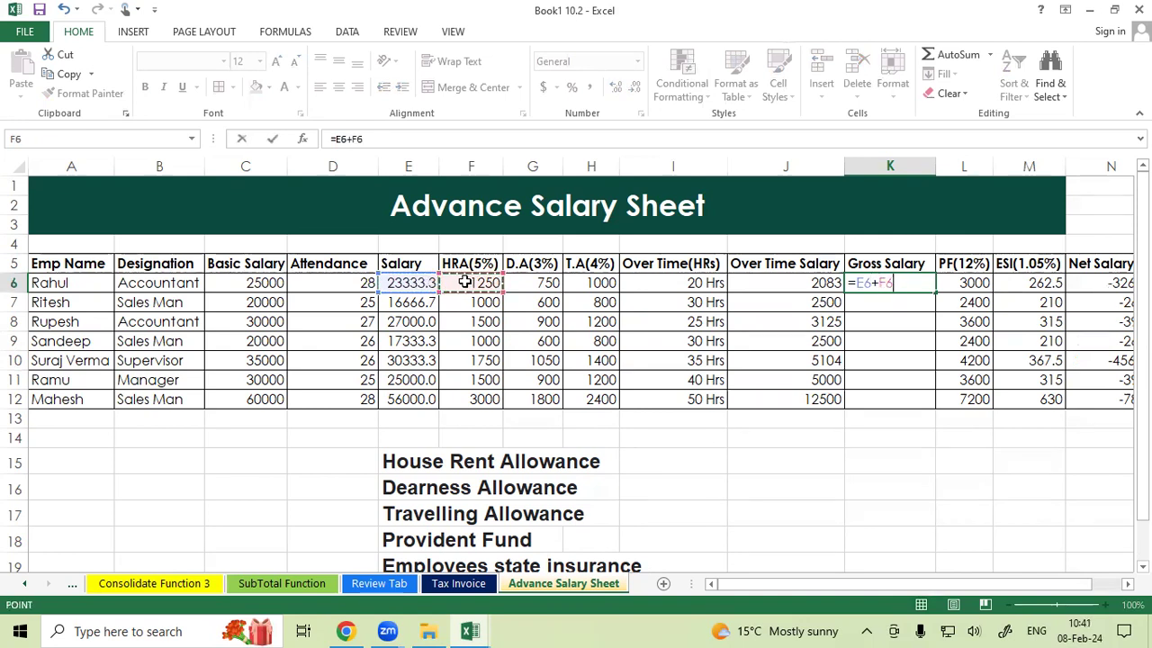
type("+")
left_click(518, 283)
type("+")
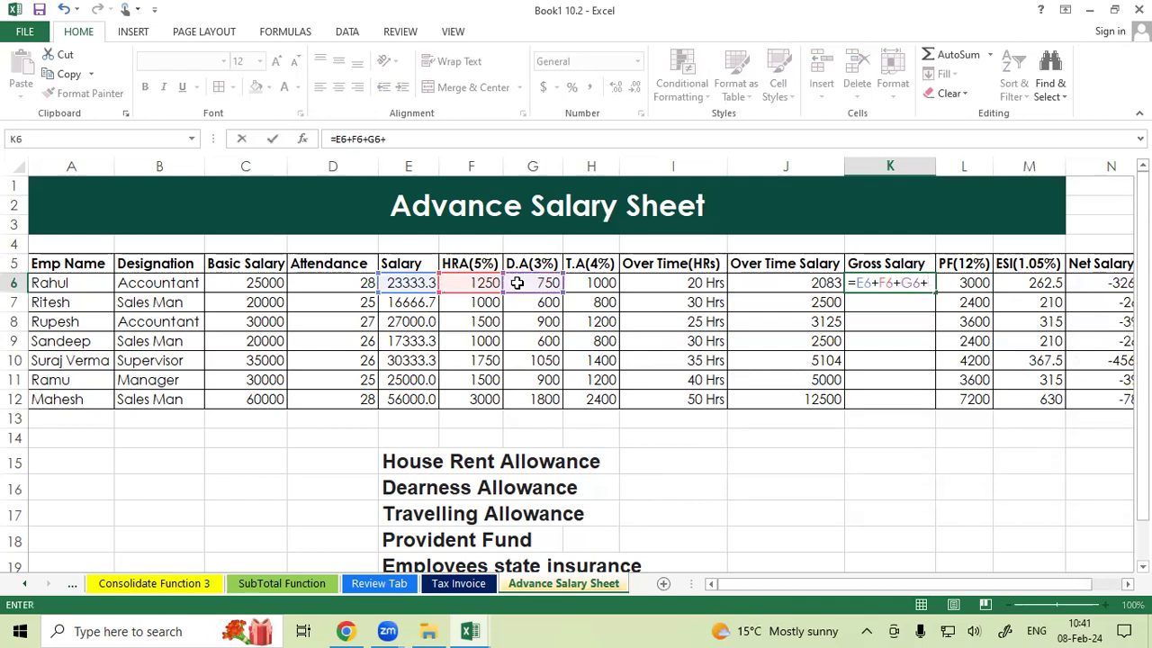
left_click(572, 282)
type("+")
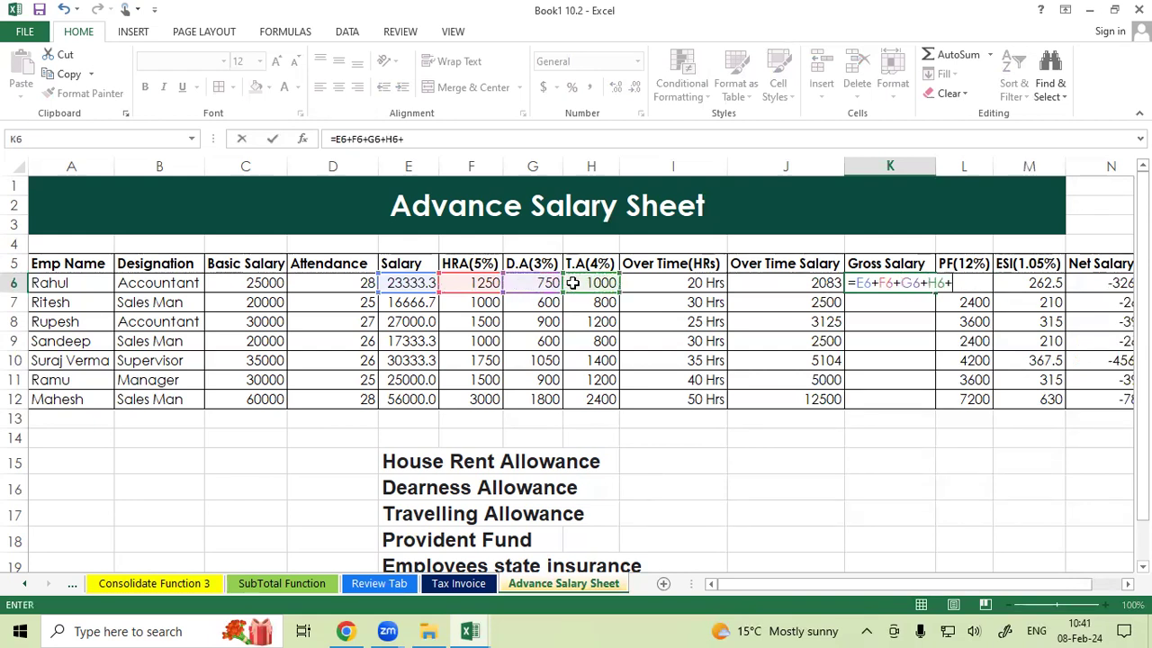
left_click(741, 281)
key("Return")
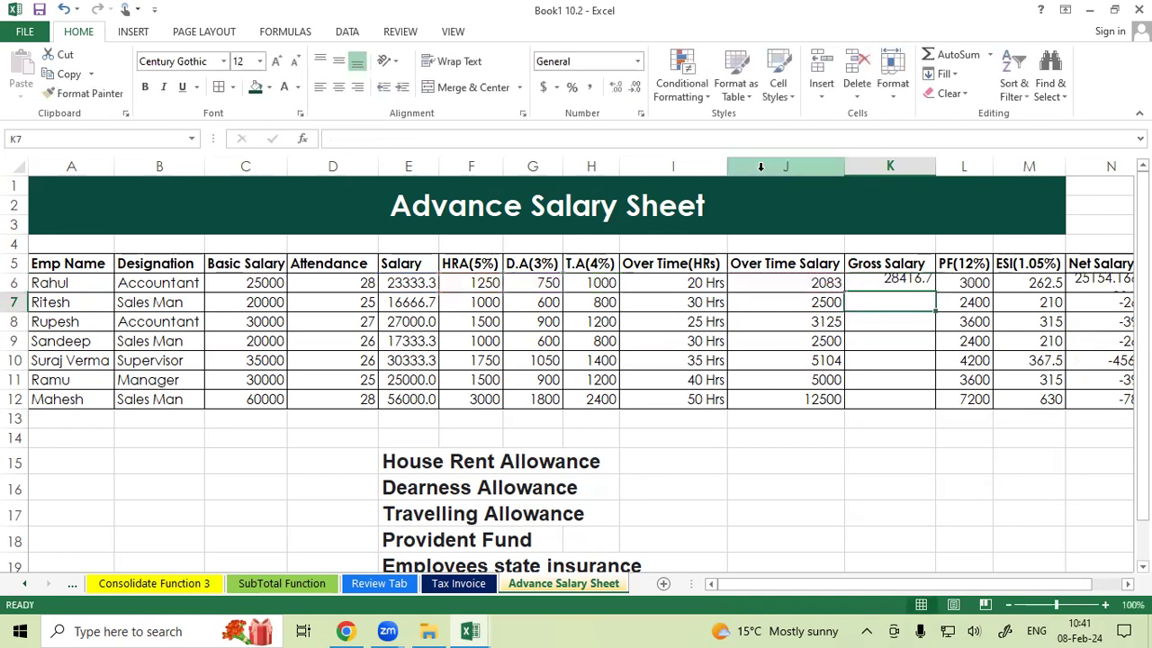
Fill the gross salary formula down to K12 and remove its decimal places.
left_click(892, 282)
left_click_drag(936, 290, 928, 407)
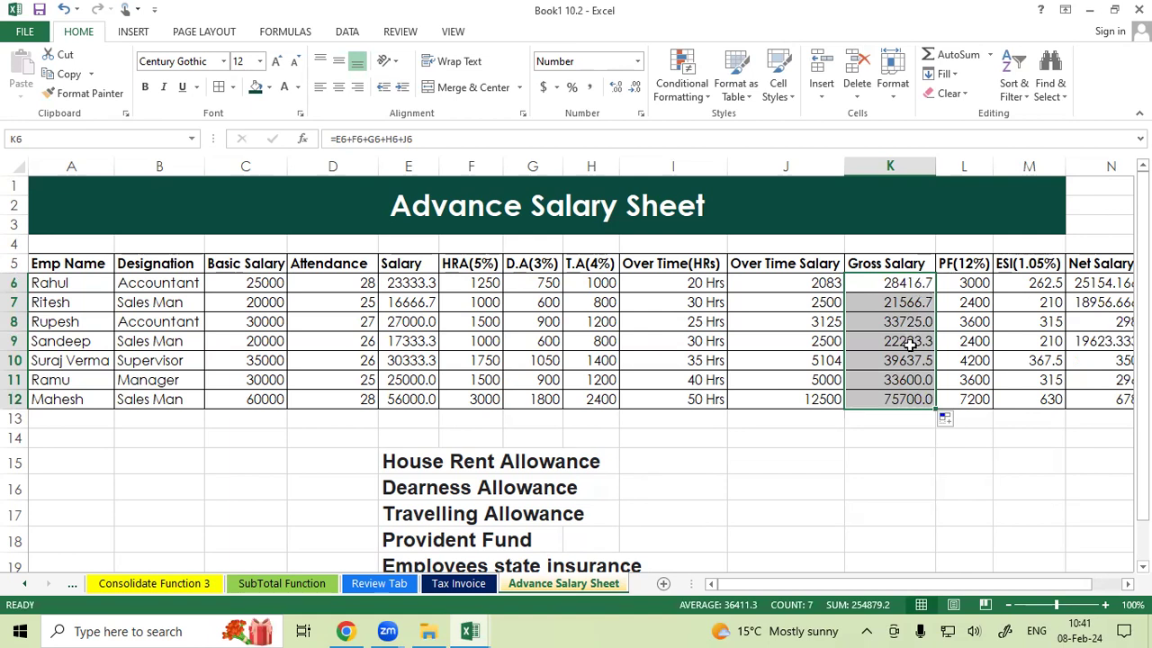
left_click(635, 90)
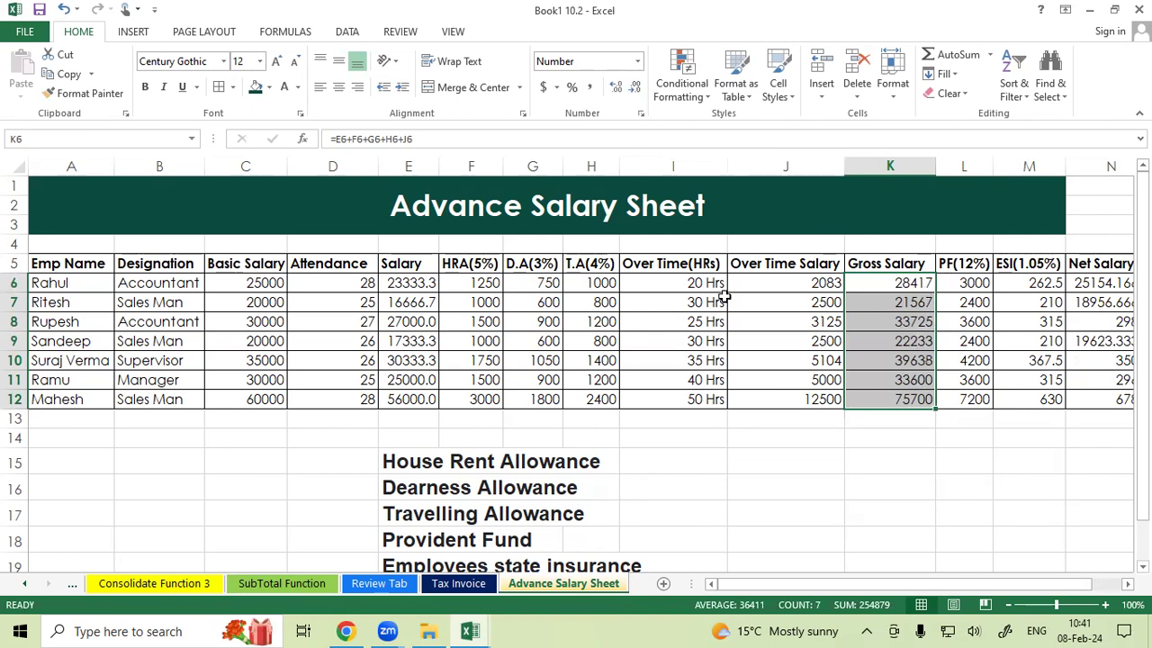
Clear the PF and ESI values in L6 to M12.
left_click(782, 361)
left_click(920, 448)
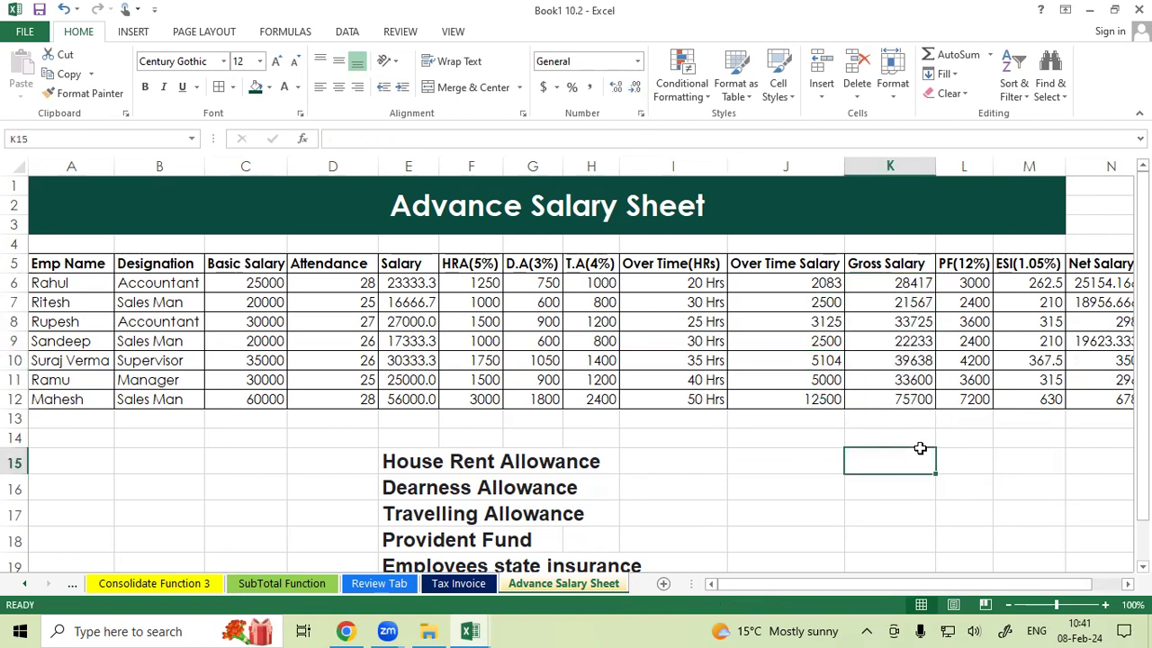
left_click_drag(927, 585, 956, 583)
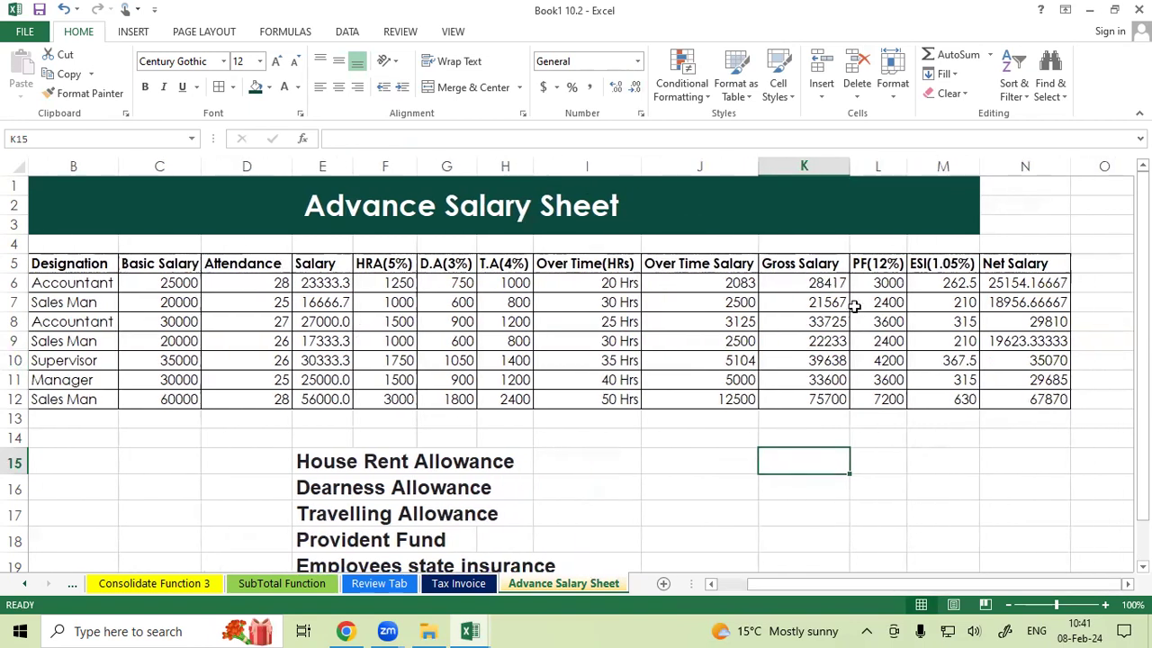
left_click_drag(881, 284, 940, 399)
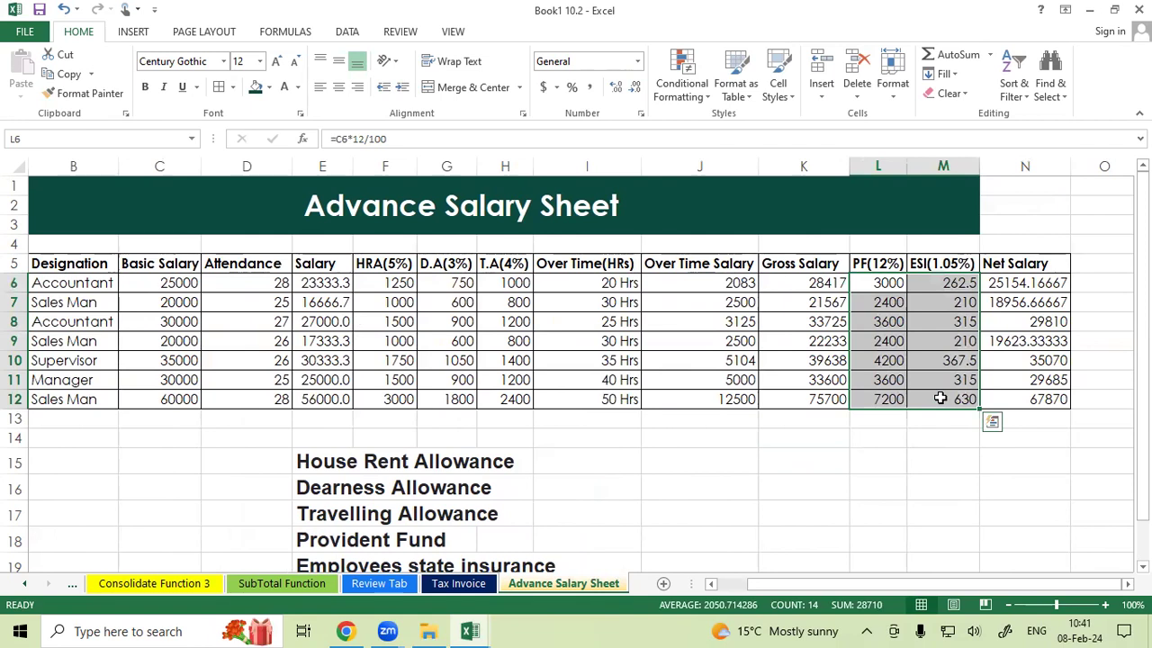
key("BackSpace")
key("Escape")
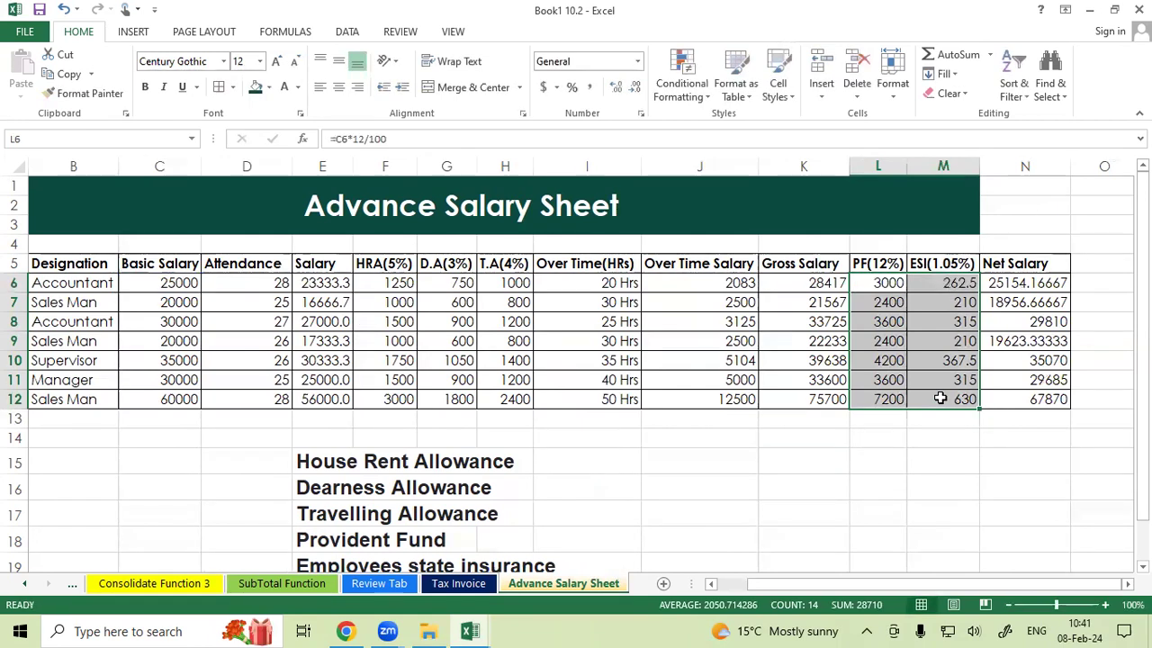
key("Delete")
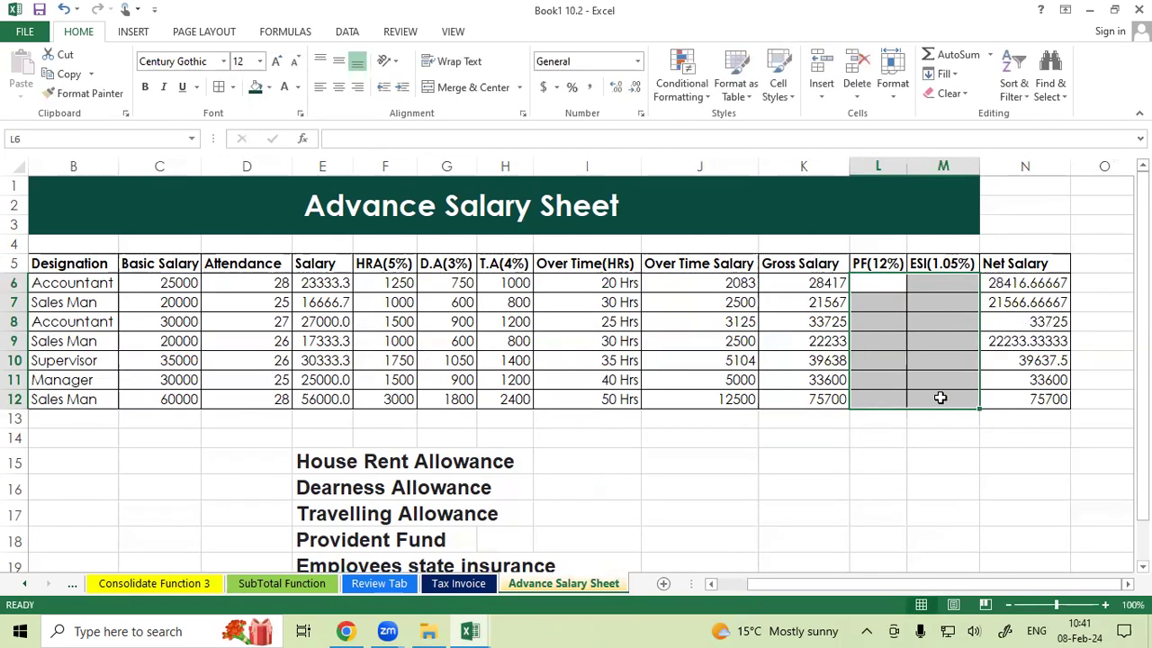
Enter the PF formula =C6*12/100 in L6 and fill it down to L12.
left_click(922, 284)
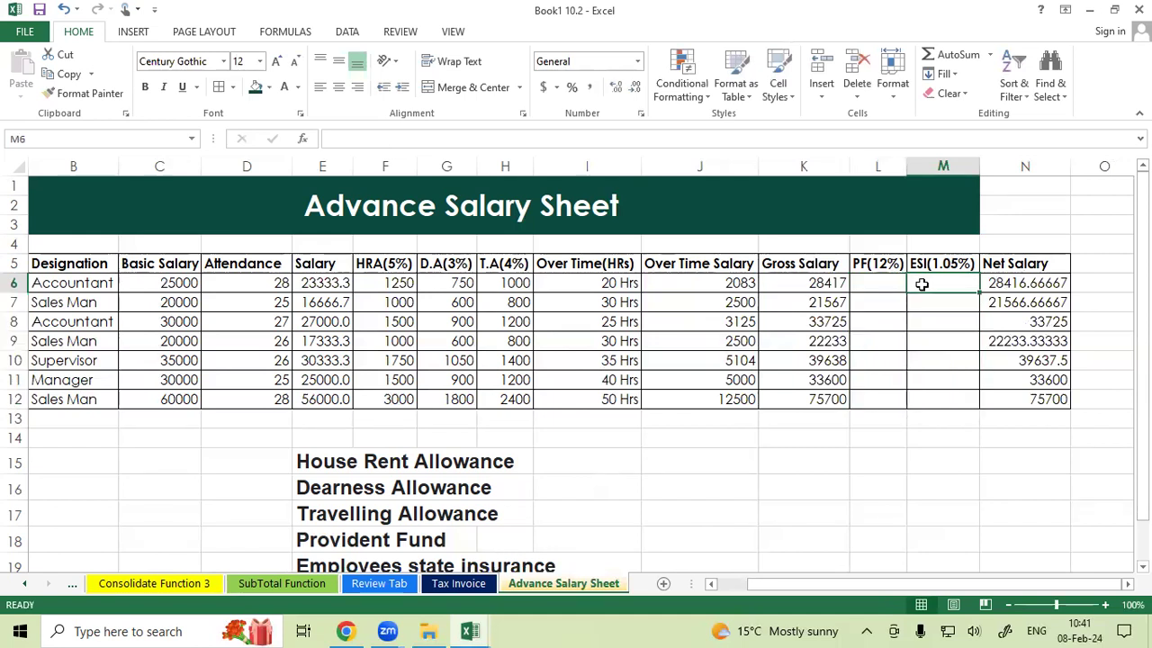
left_click(888, 281)
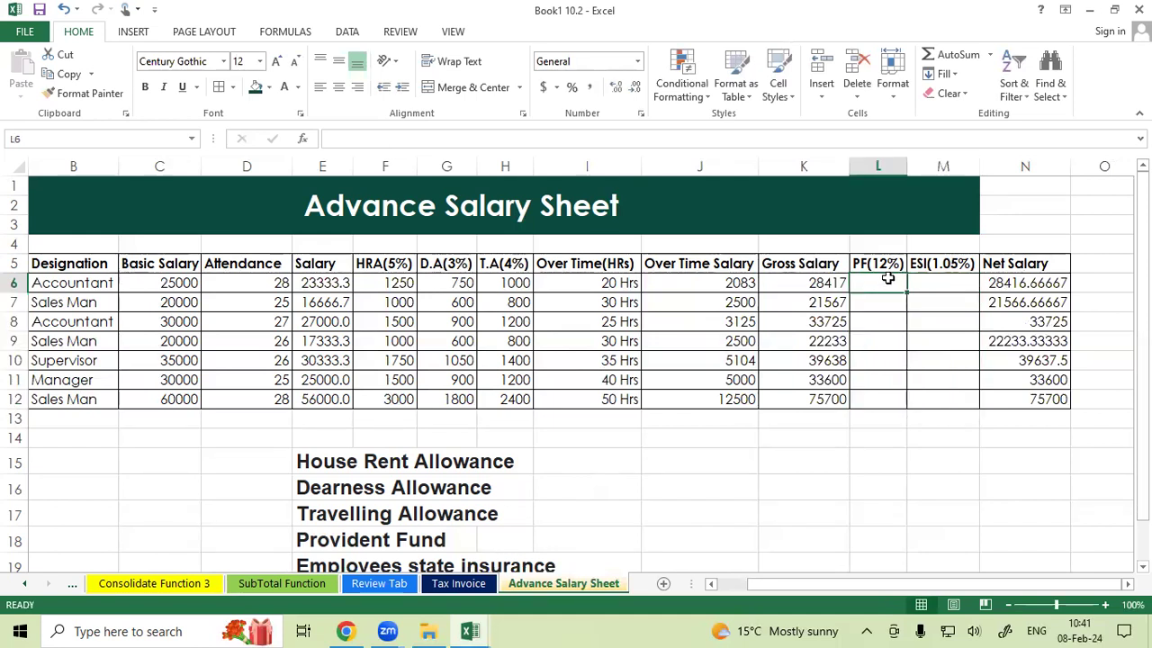
type("=")
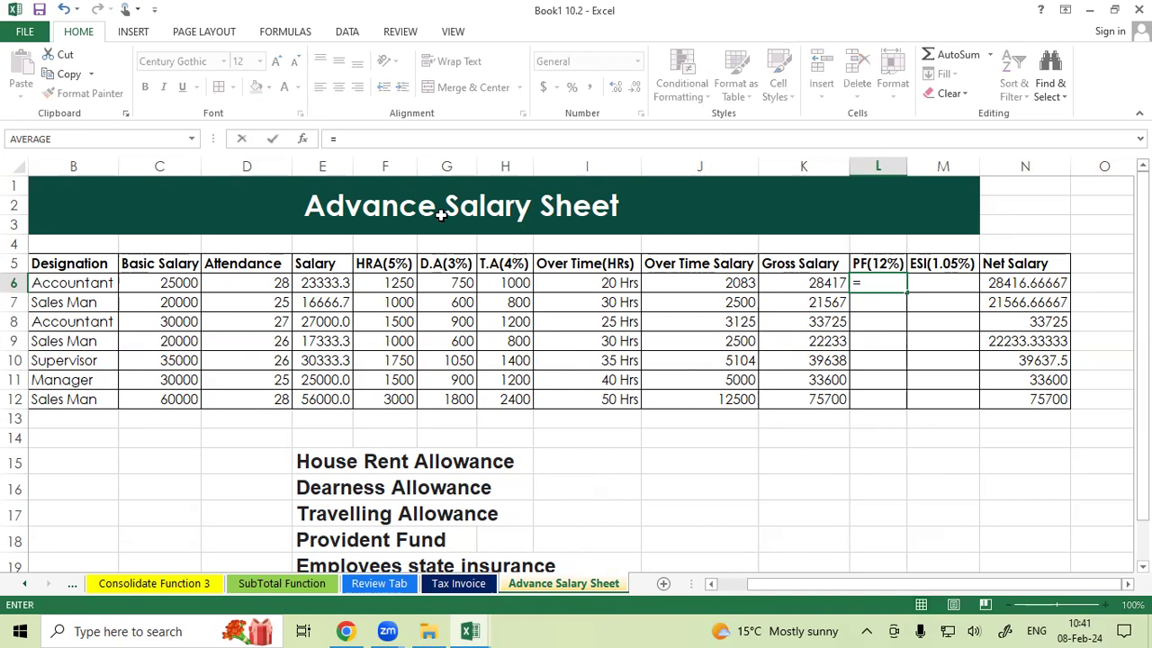
left_click(165, 281)
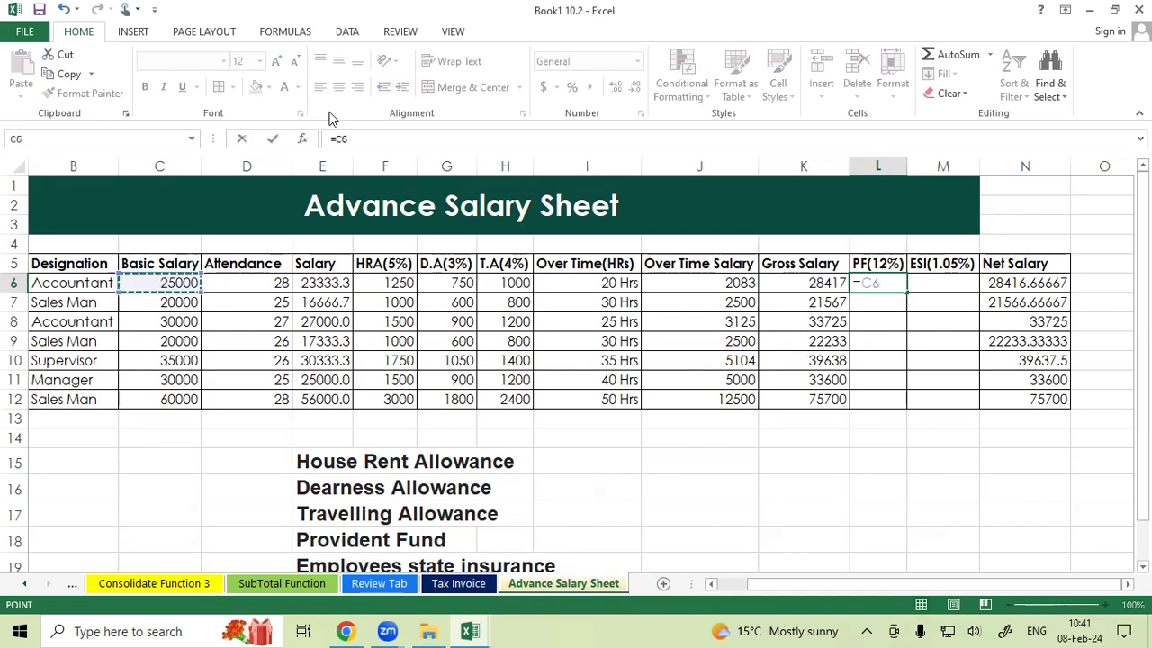
type("*12/100")
key("Return")
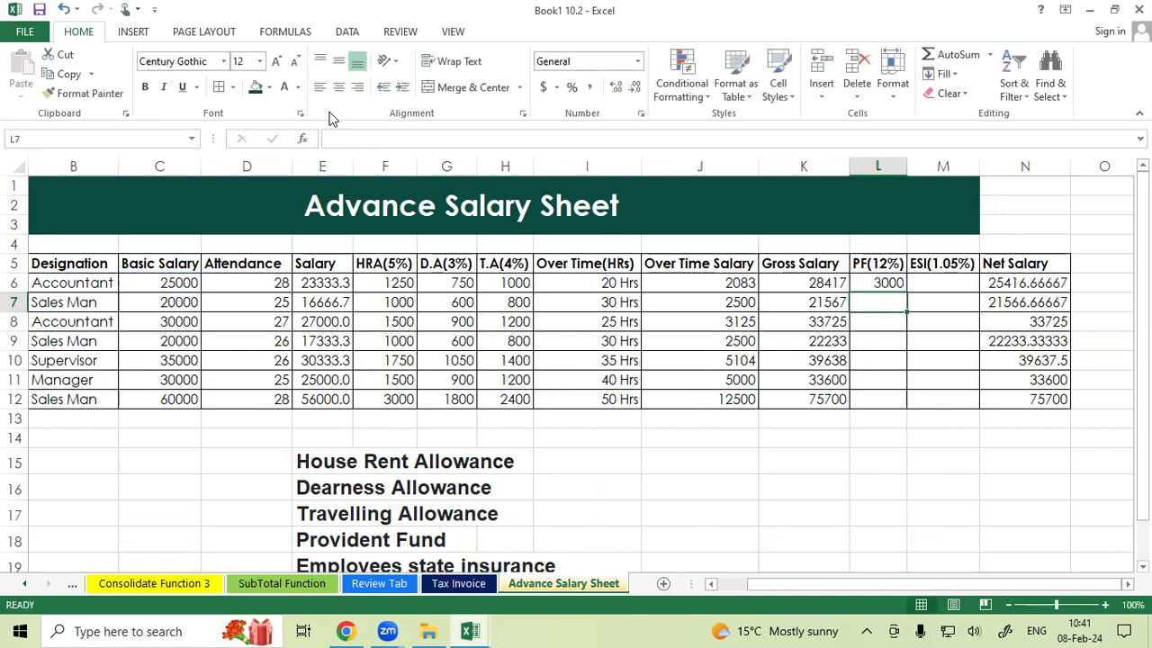
left_click(866, 284)
left_click_drag(908, 292, 896, 409)
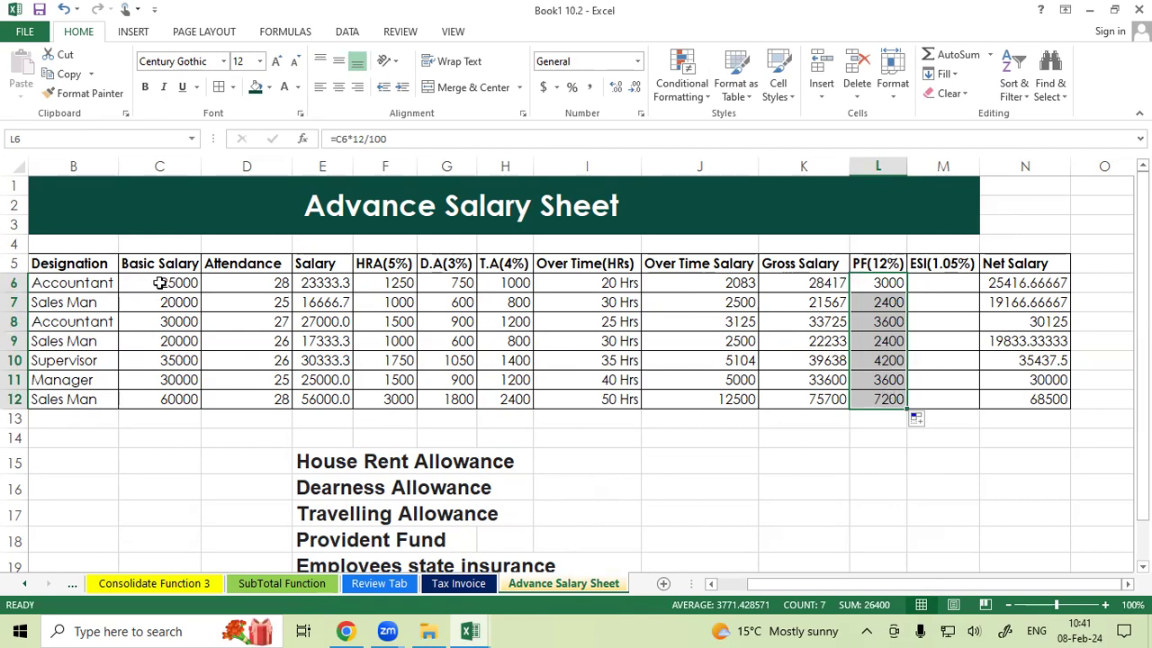
Enter the ESI formula =C6*1.05/100 in M6.
left_click(937, 281)
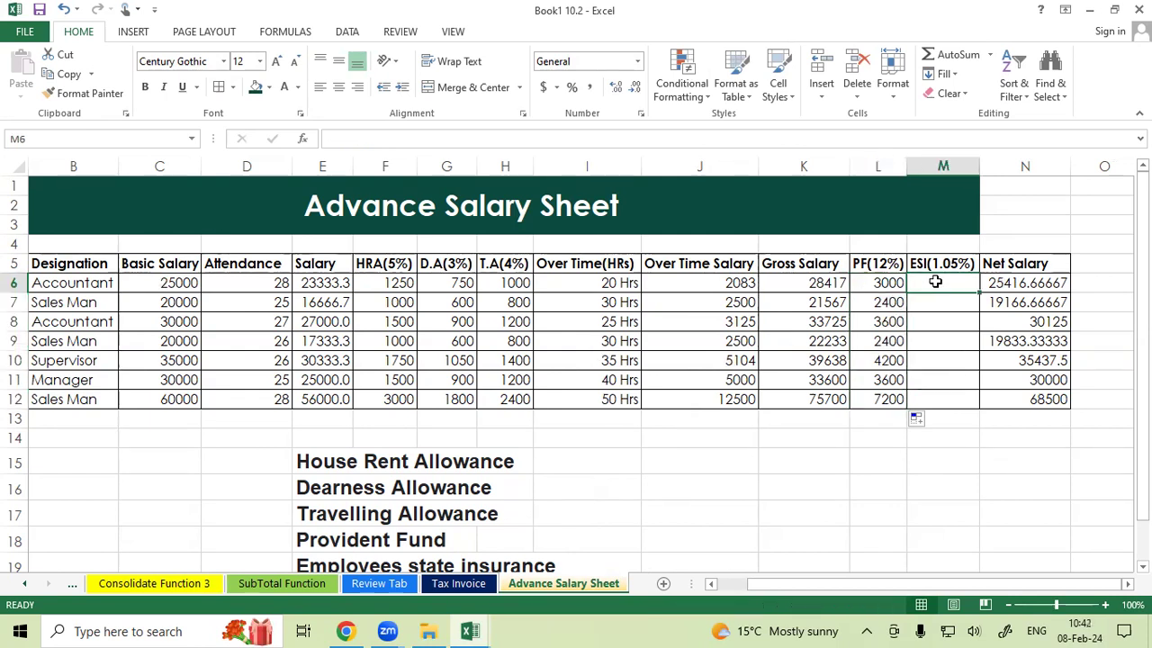
type("=")
left_click(171, 284)
type("*")
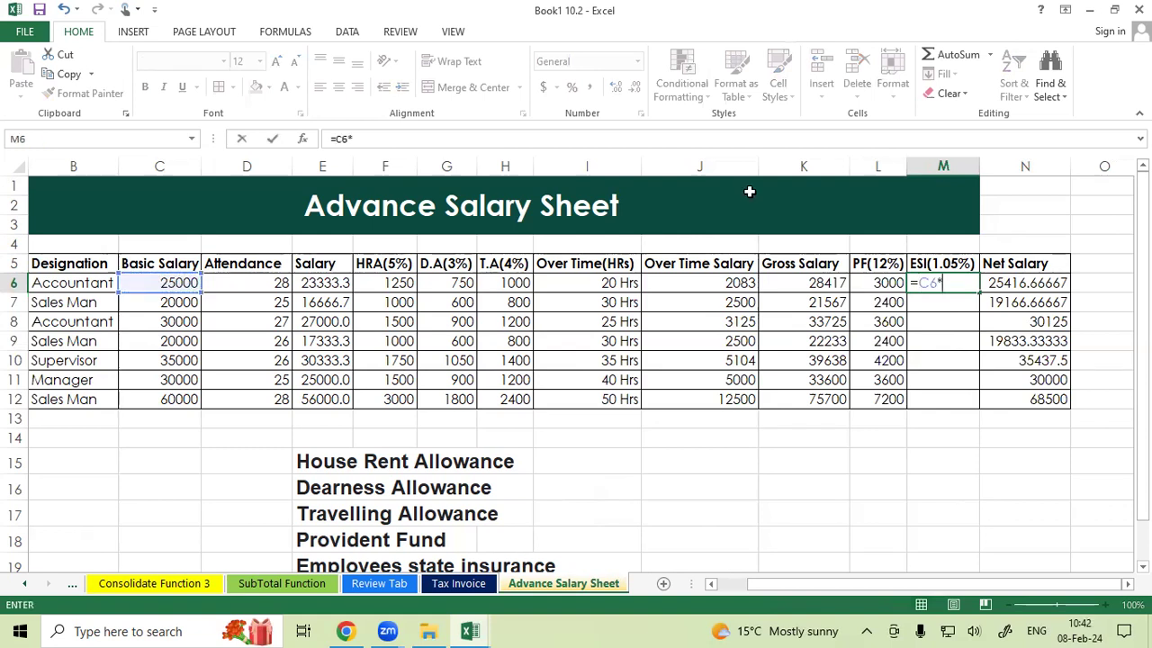
type("1.05/100")
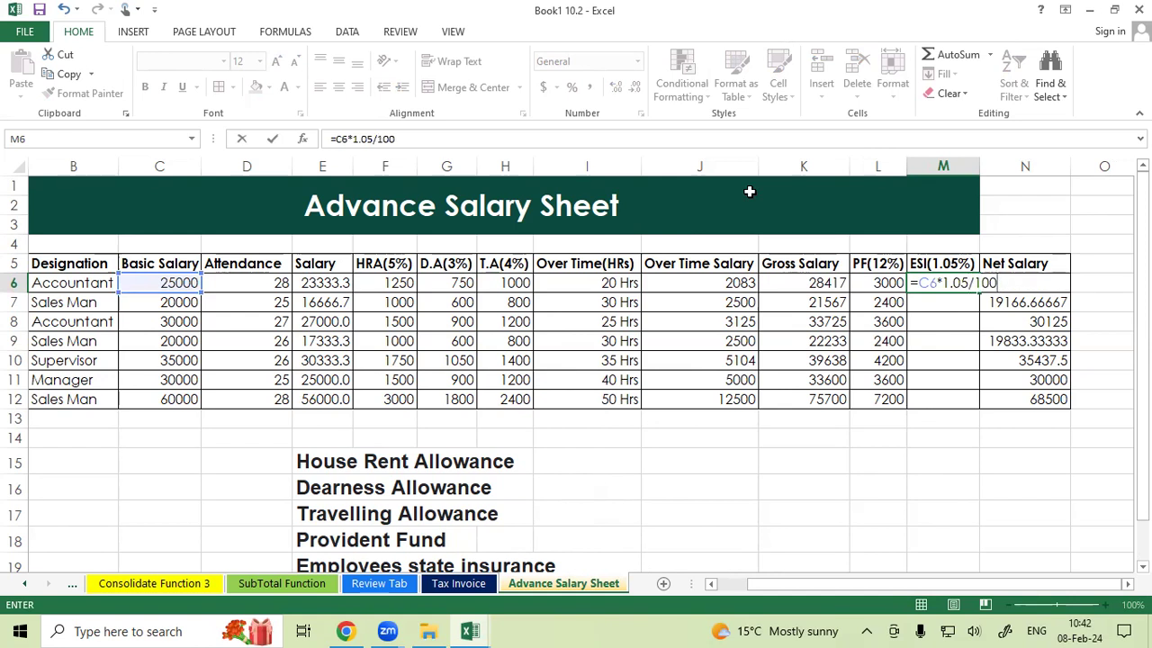
key("Return")
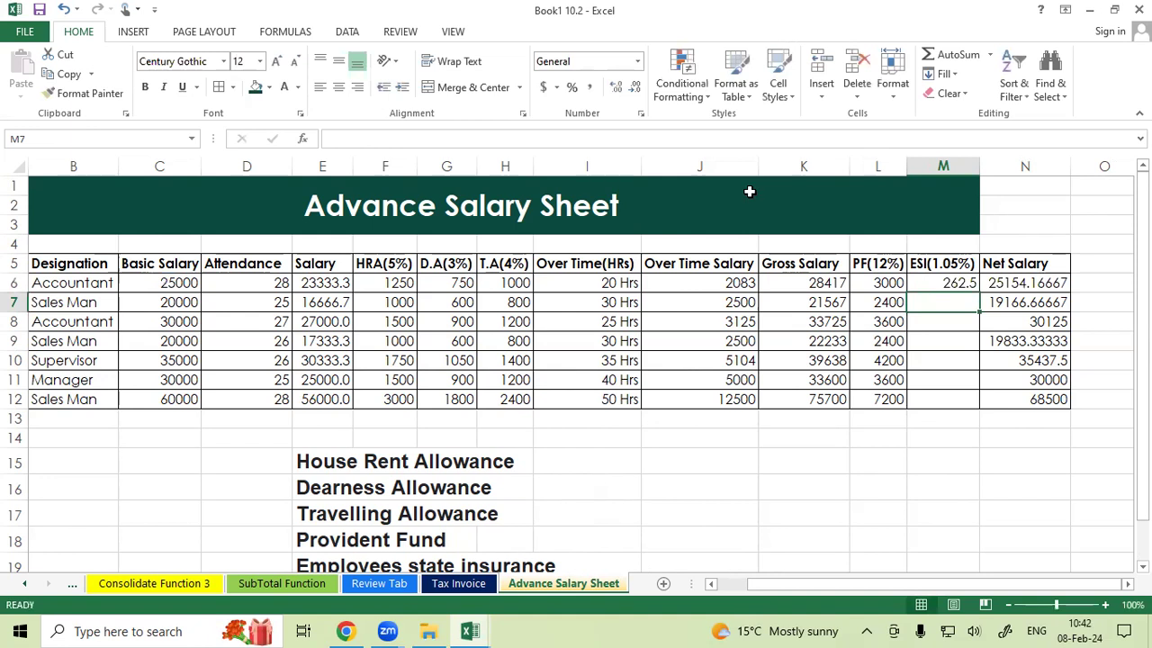
Fill the ESI formula down to M12 and remove its decimal places.
left_click(969, 285)
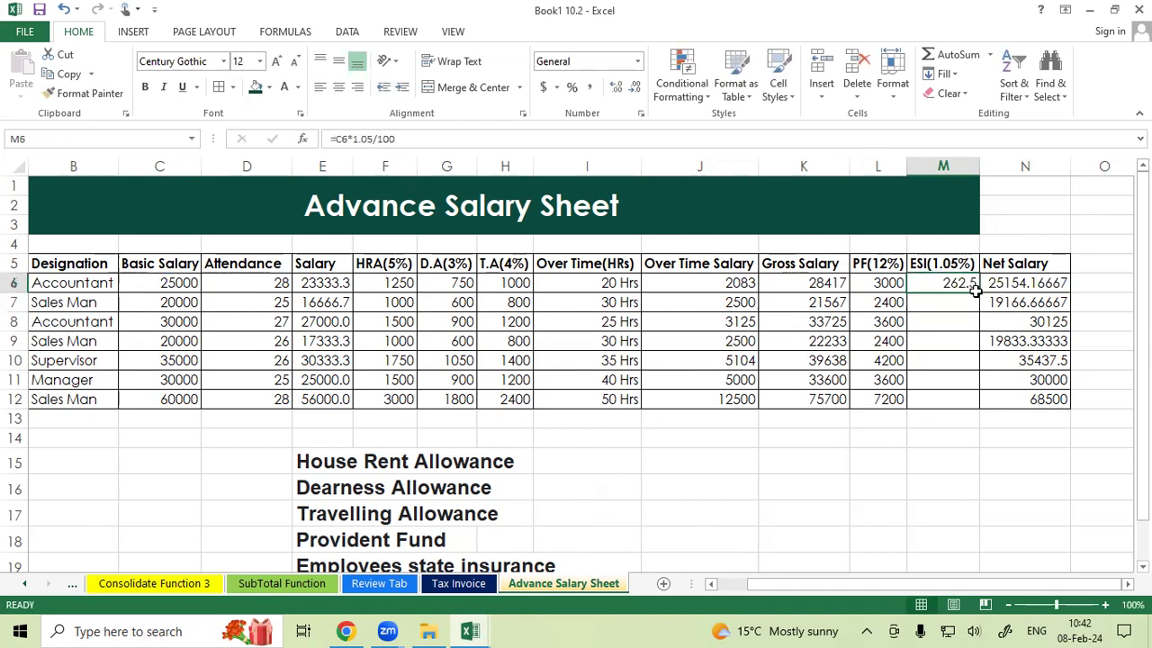
left_click_drag(978, 293, 962, 407)
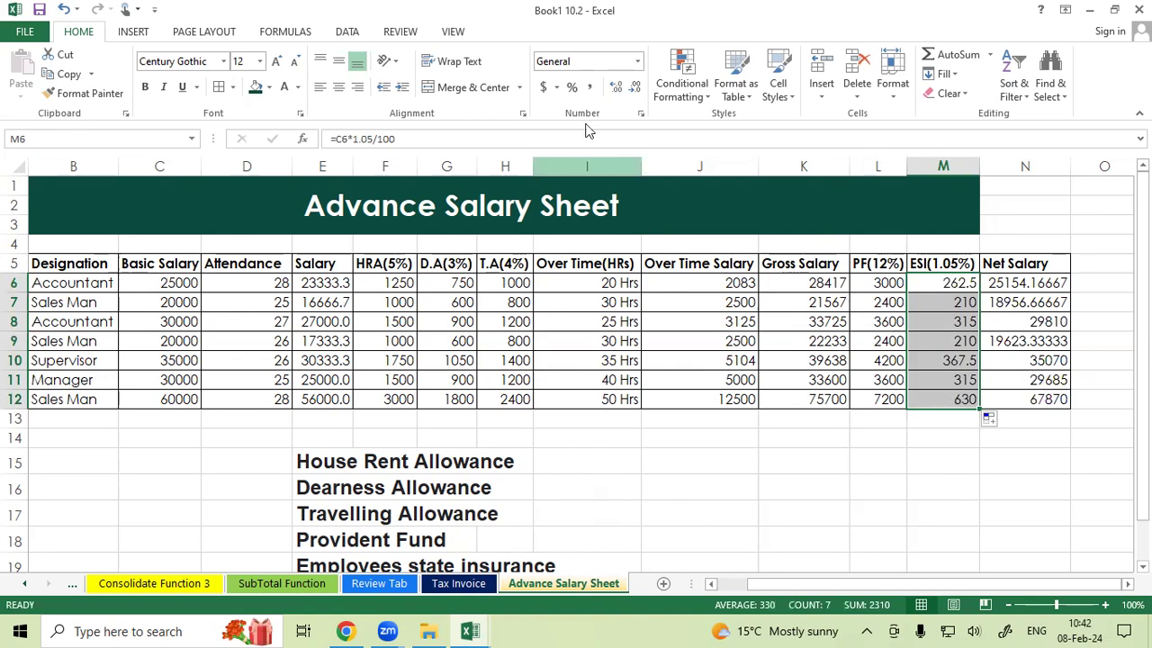
left_click(633, 87)
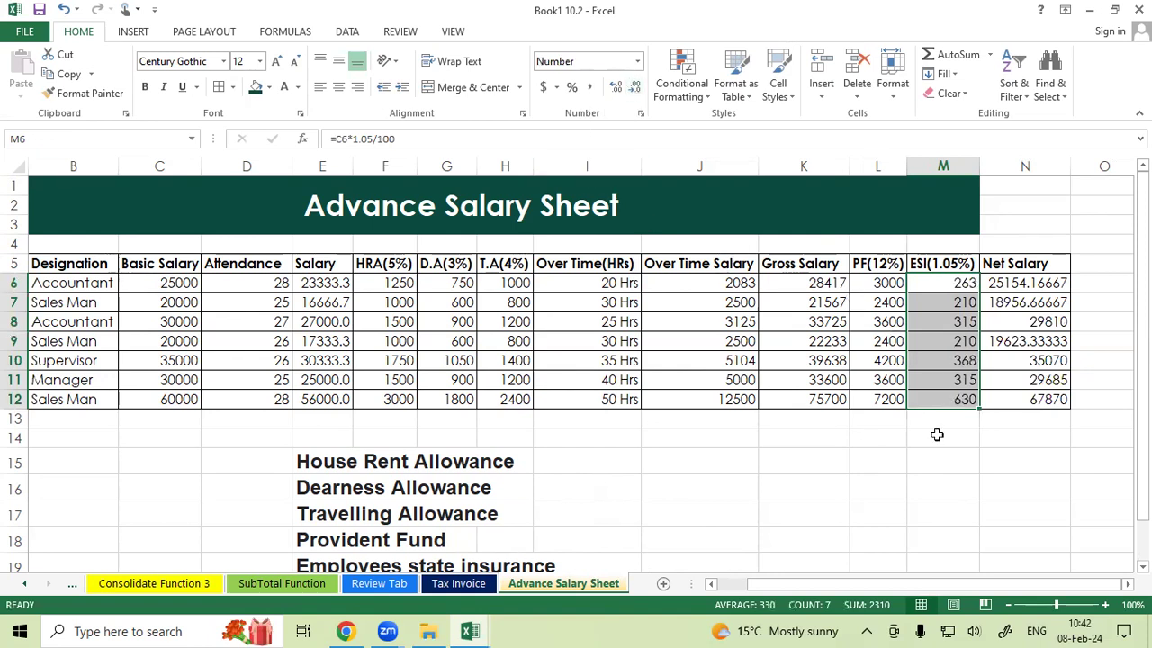
Clear the net salary values in N6 to N12.
left_click(939, 429)
left_click_drag(1020, 284, 1020, 399)
key("Delete")
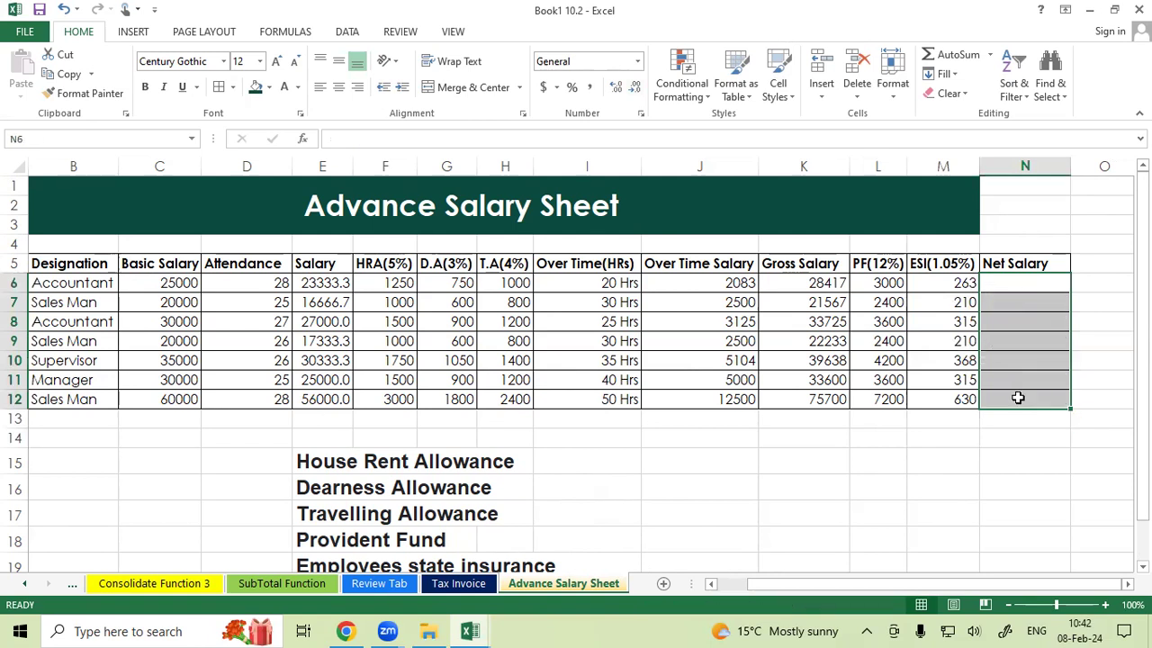
Enter the net salary formula =K6-L6-M6 in N6.
left_click(1066, 281)
type("=")
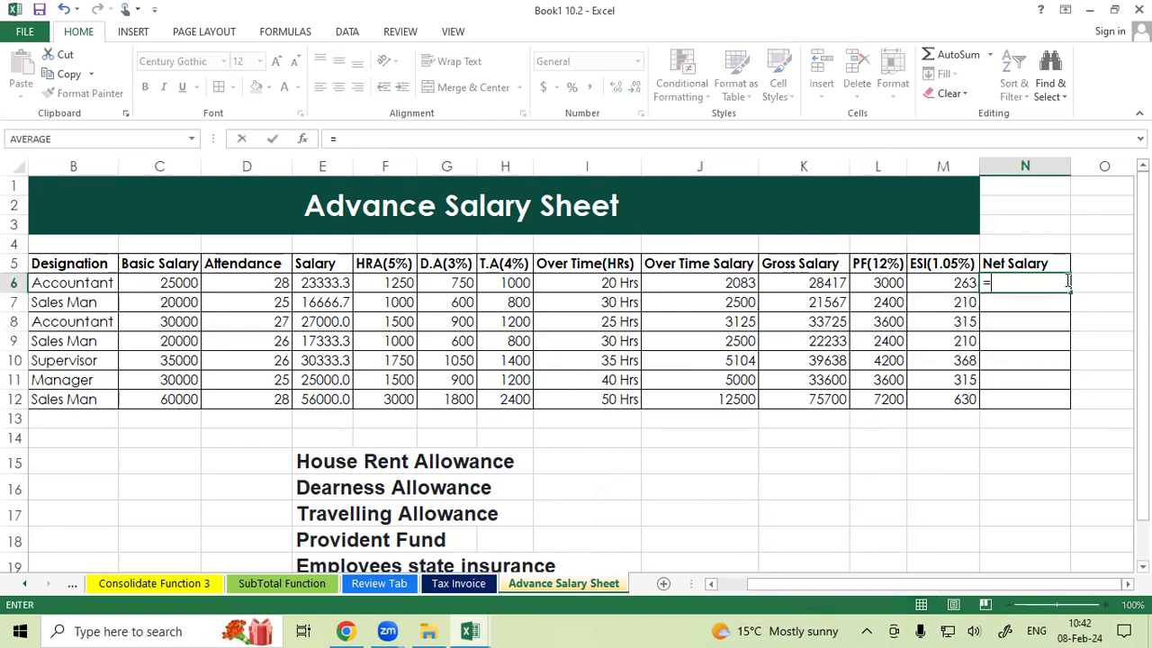
left_click(797, 282)
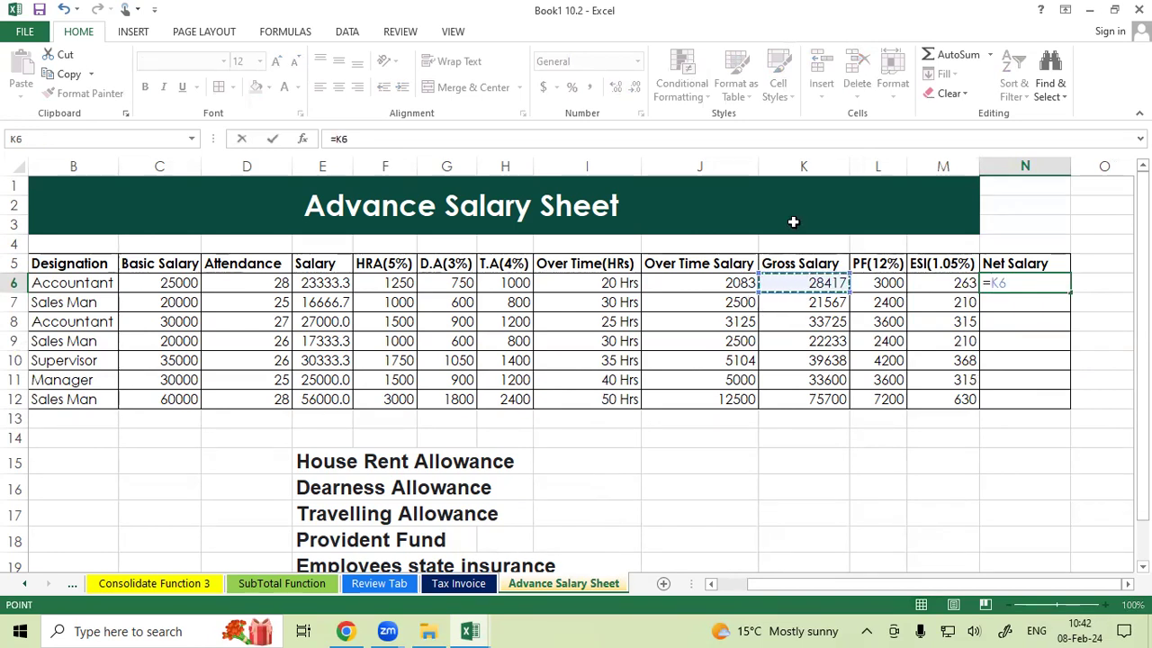
type("-")
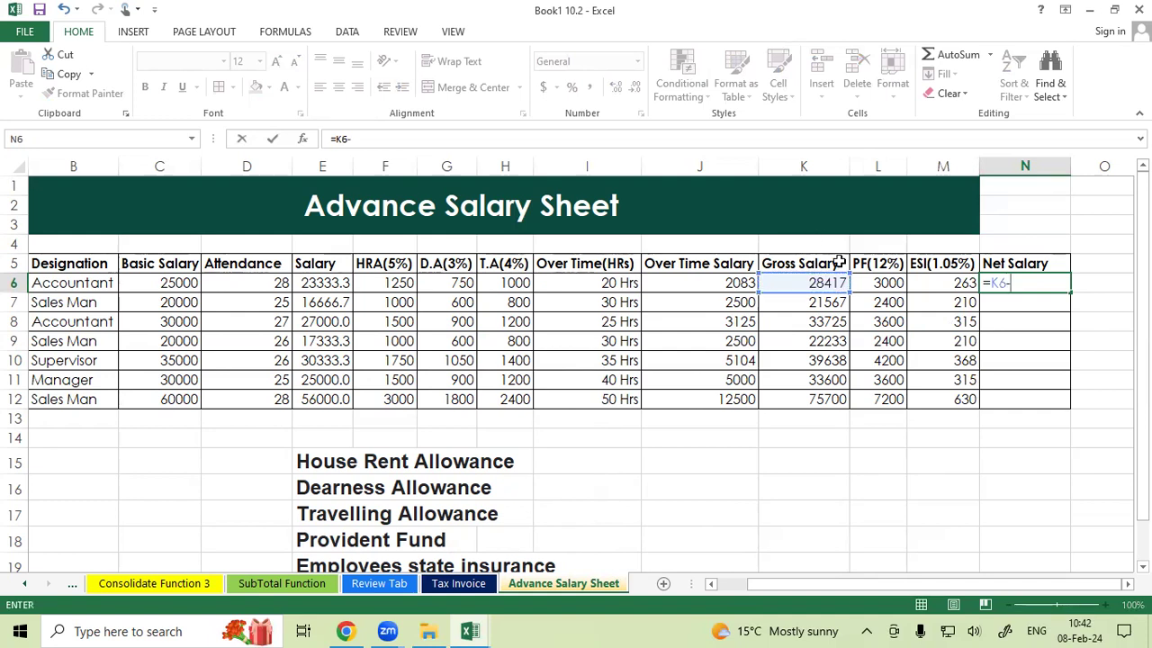
left_click(862, 282)
type("-")
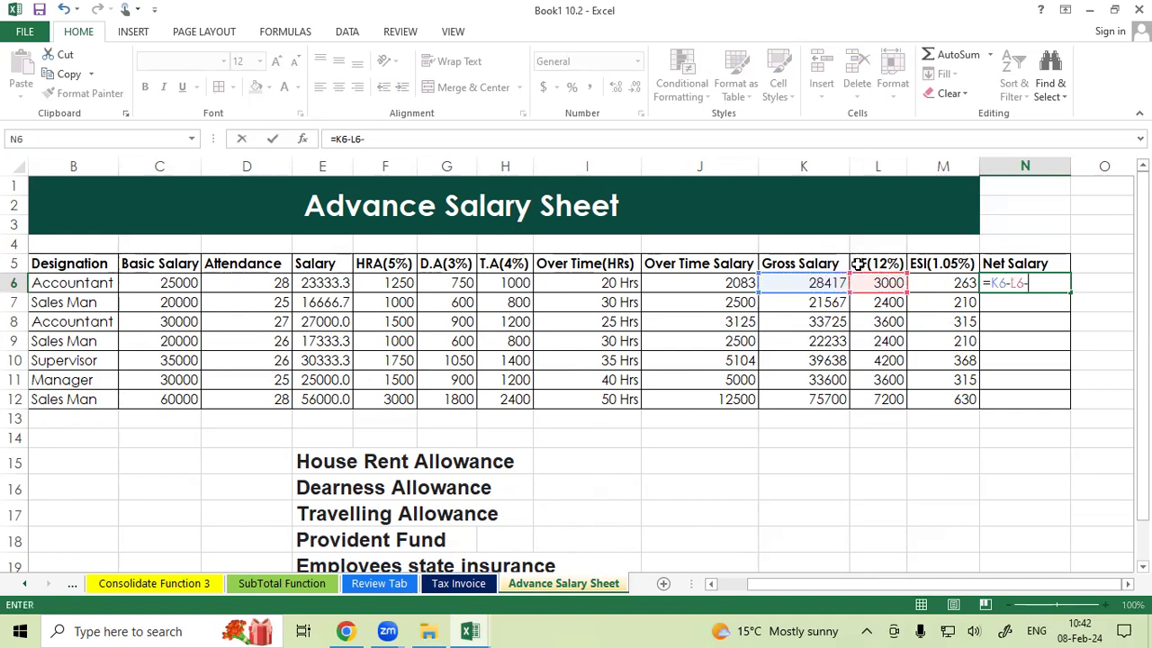
left_click(936, 283)
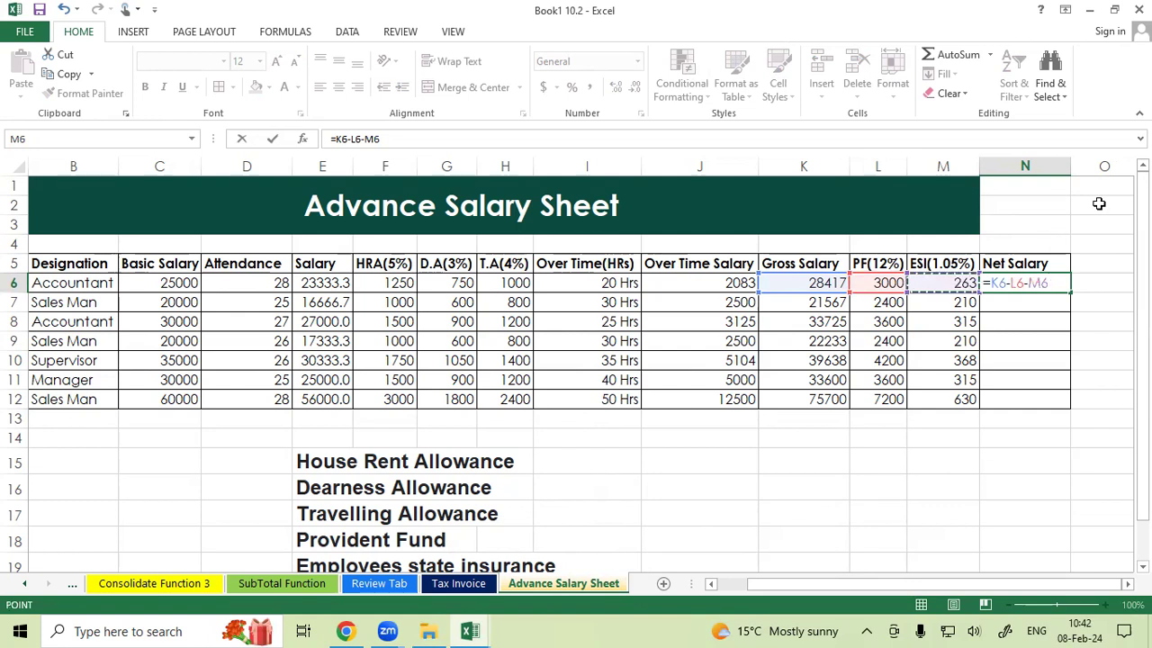
key("Return")
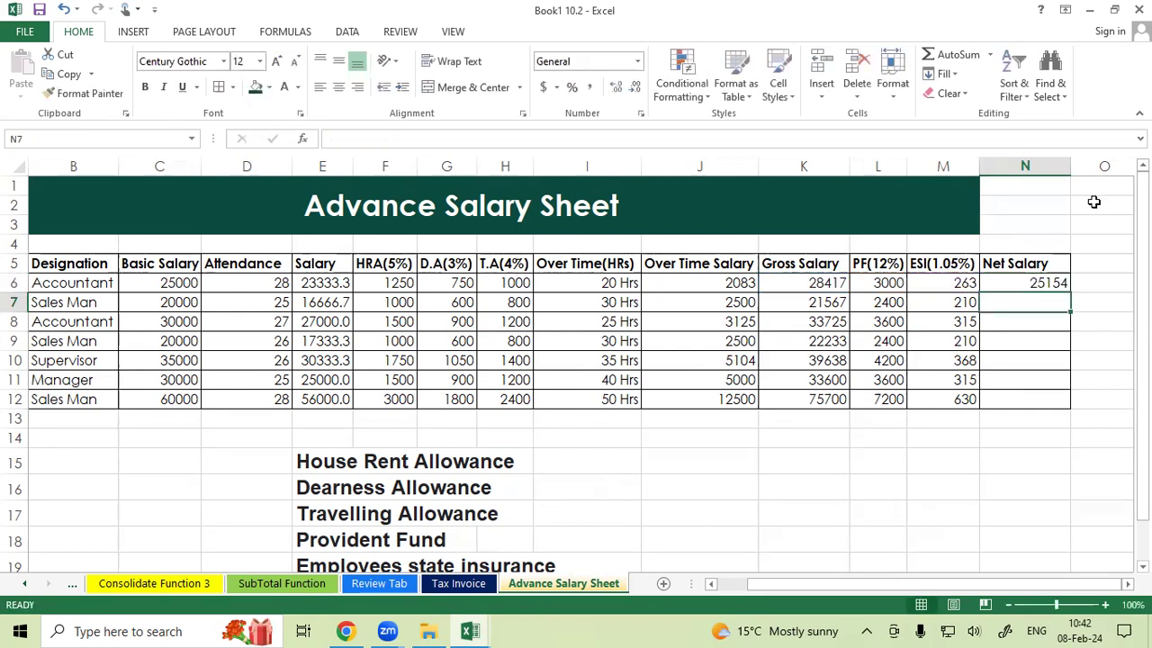
Fill the net salary formula down to N12.
left_click(1043, 281)
left_click_drag(1071, 291, 1064, 405)
left_click(1079, 276)
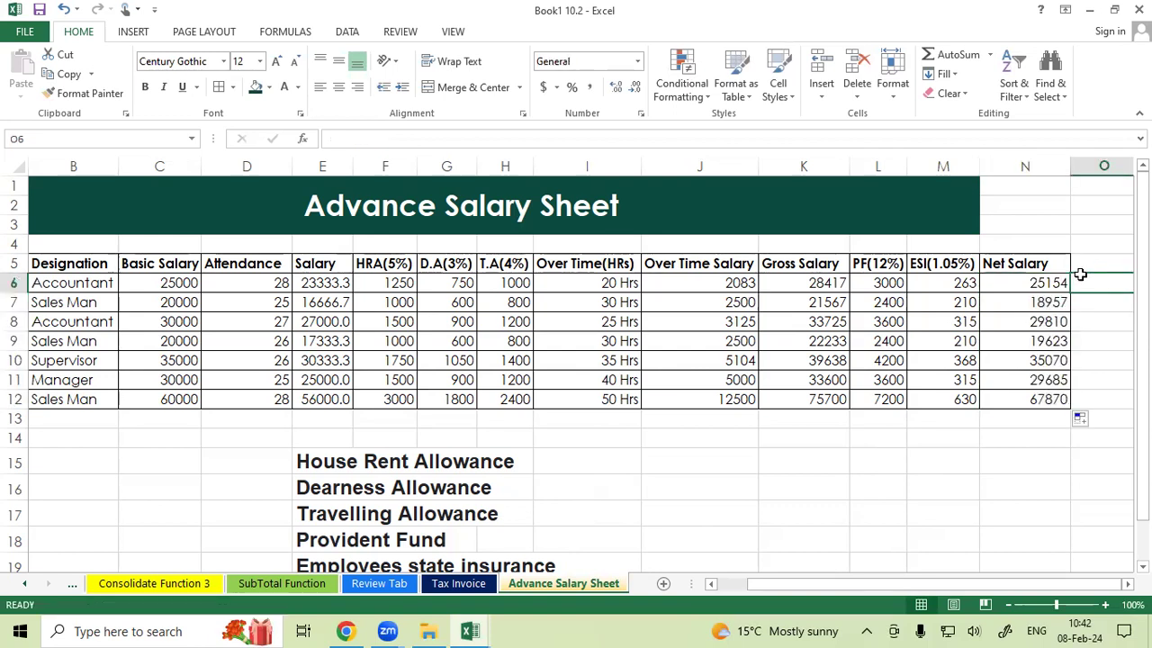
Examine the completed salary table, its net salary column and its header row.
left_click_drag(1026, 302, 1013, 401)
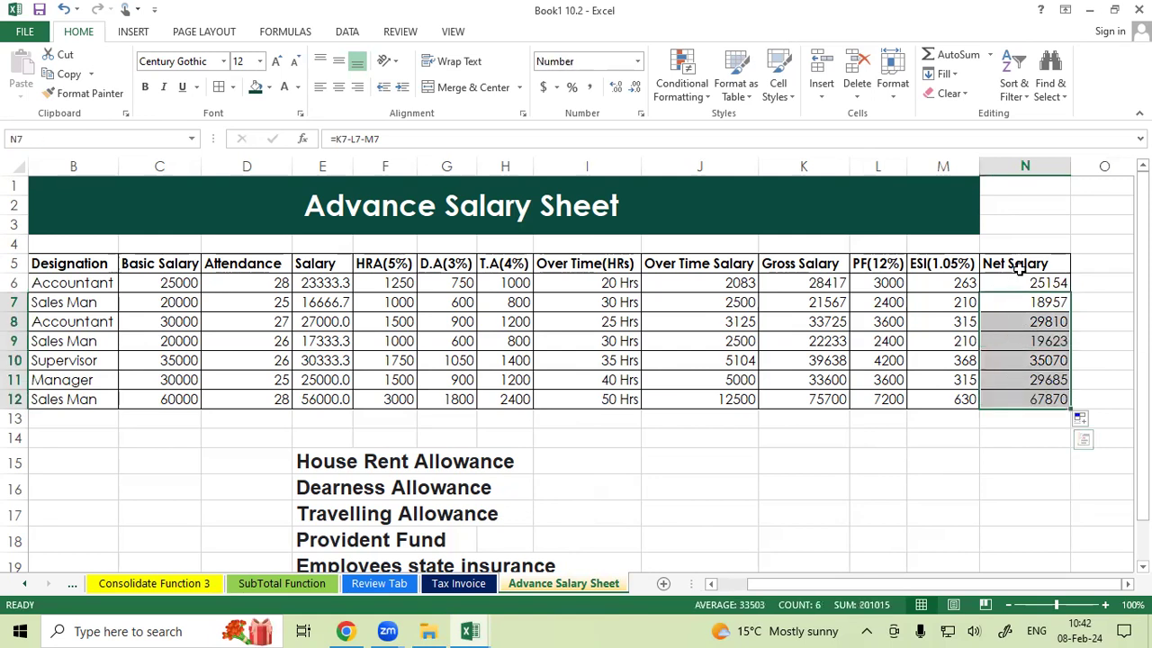
left_click_drag(1026, 264, 1022, 418)
left_click_drag(917, 391, 43, 400)
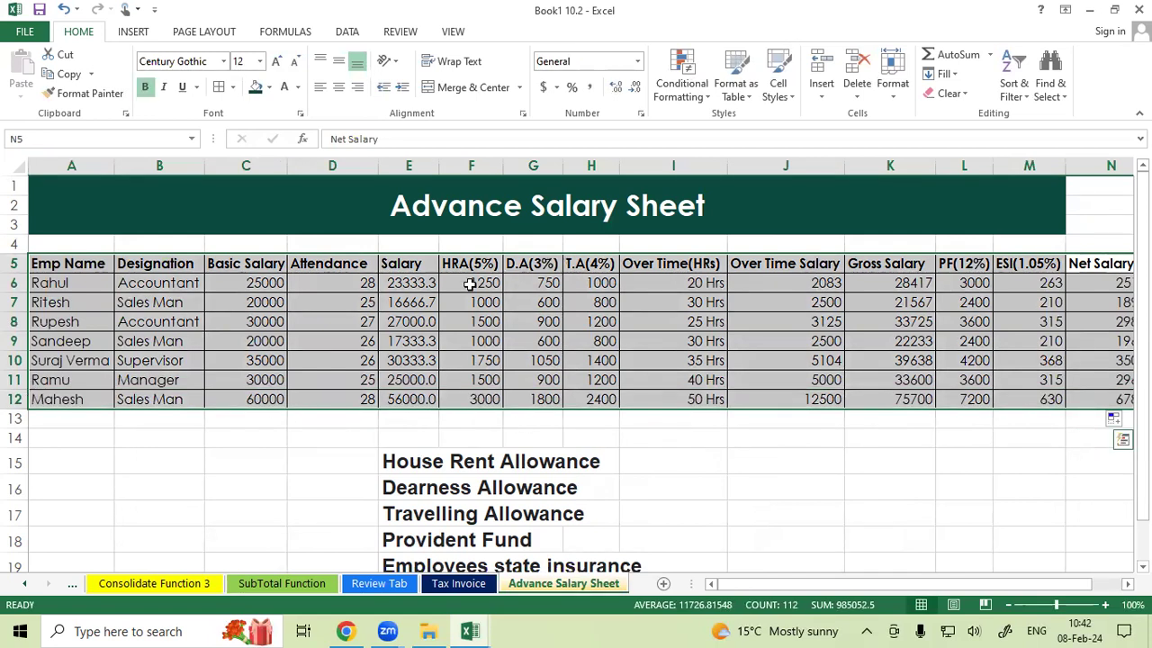
left_click(419, 275)
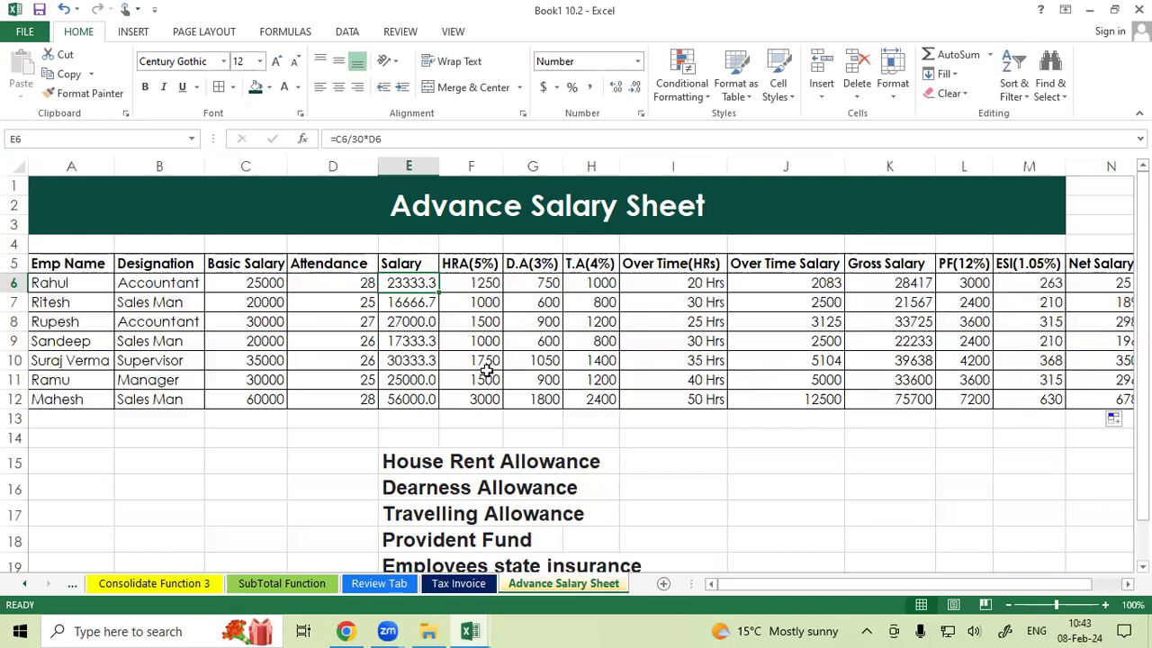
left_click(72, 268)
left_click_drag(143, 272, 1085, 263)
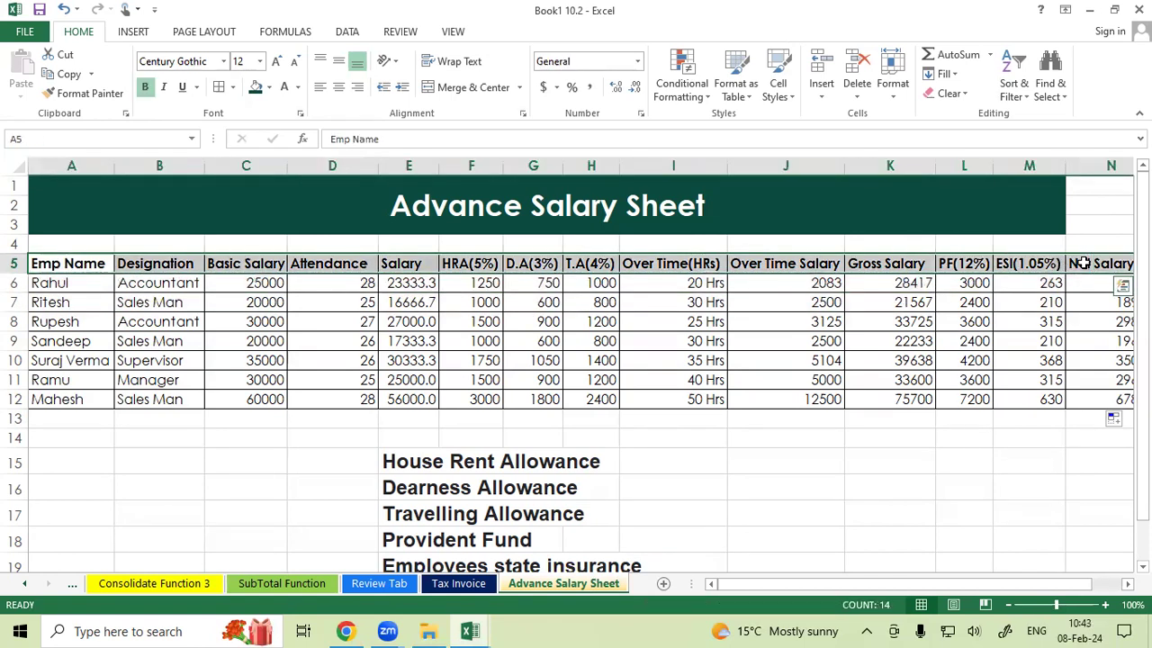
Inspect the basic salary, attendance, salary and HRA cells and formulas in row 6.
left_click(362, 284)
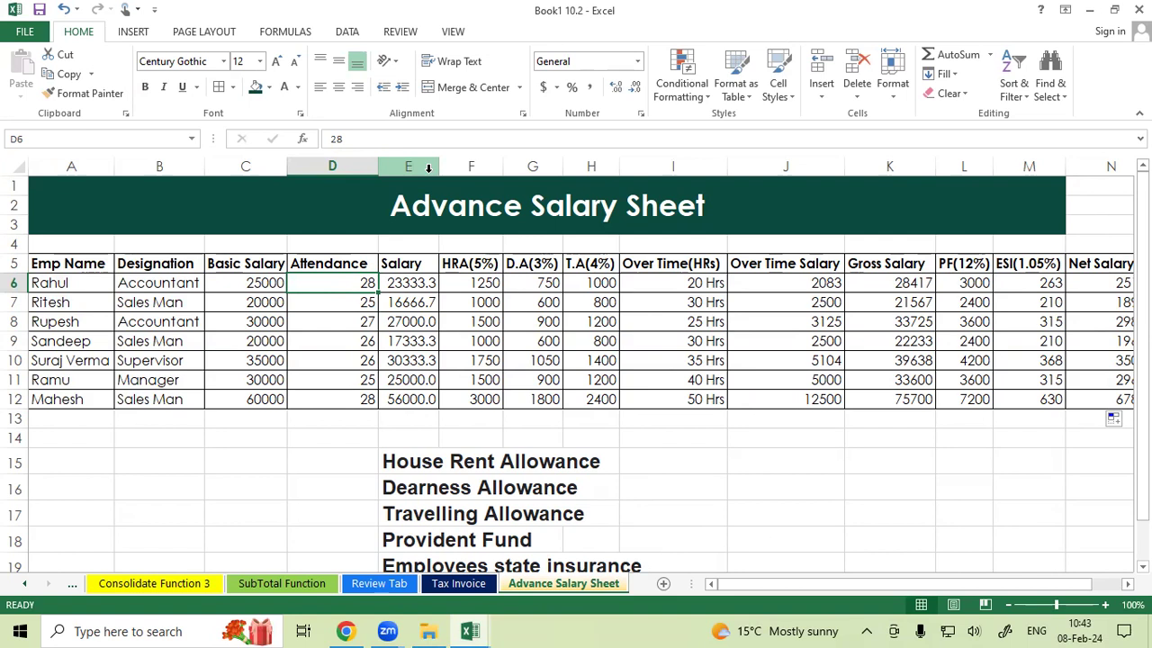
left_click(264, 280)
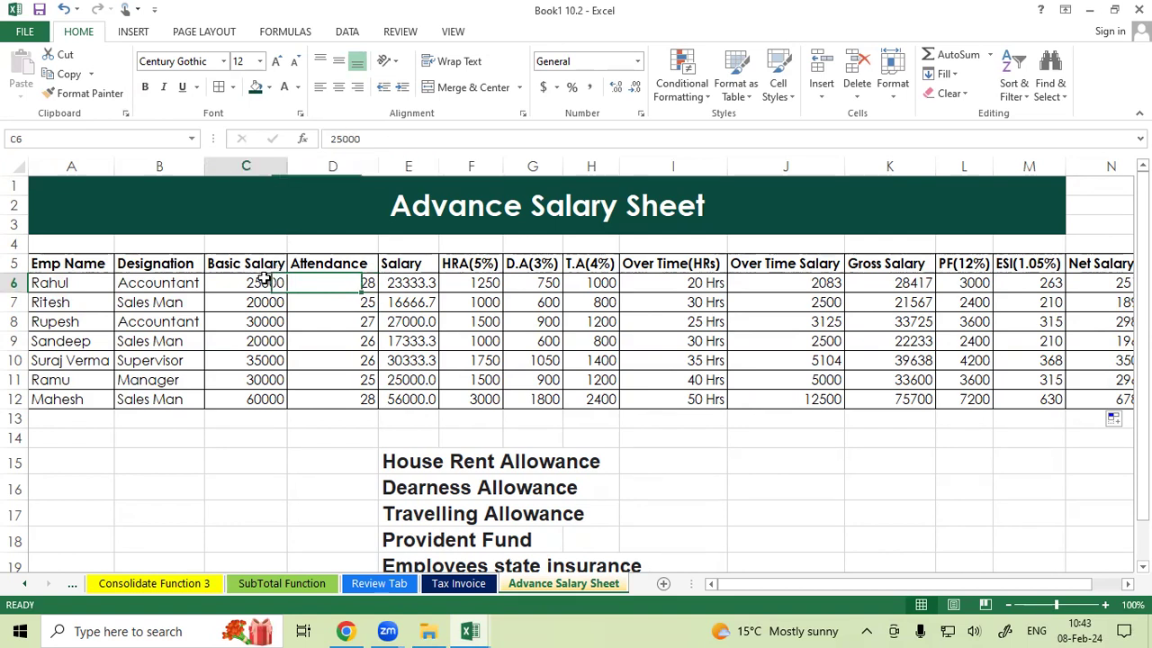
left_click(475, 286)
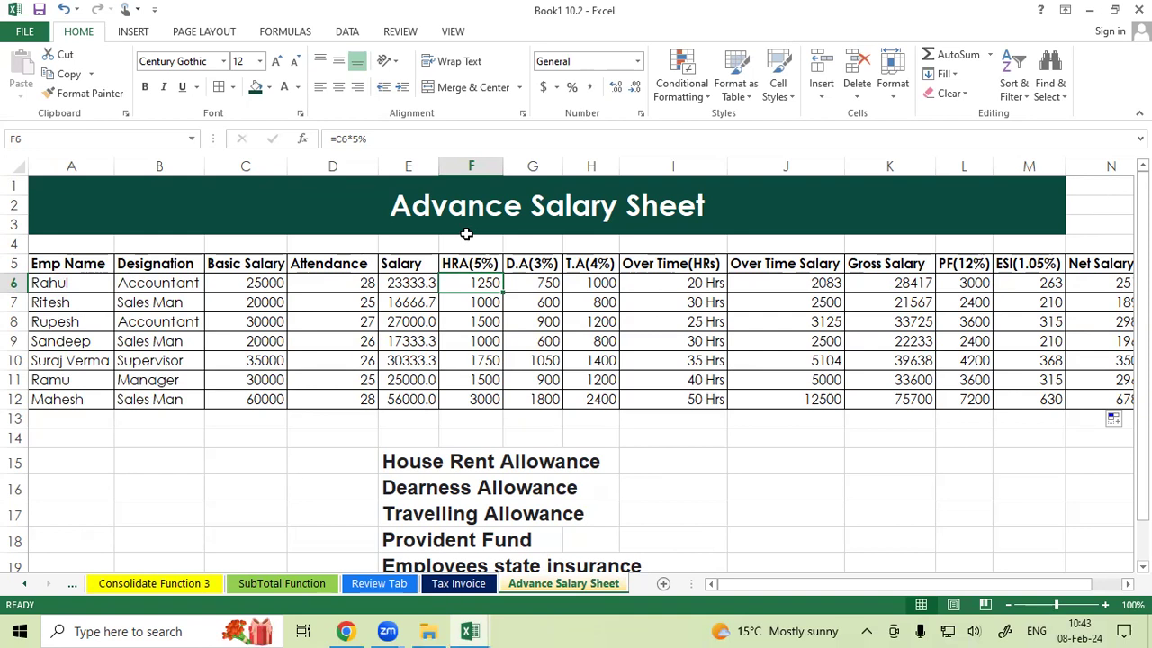
left_click(389, 282)
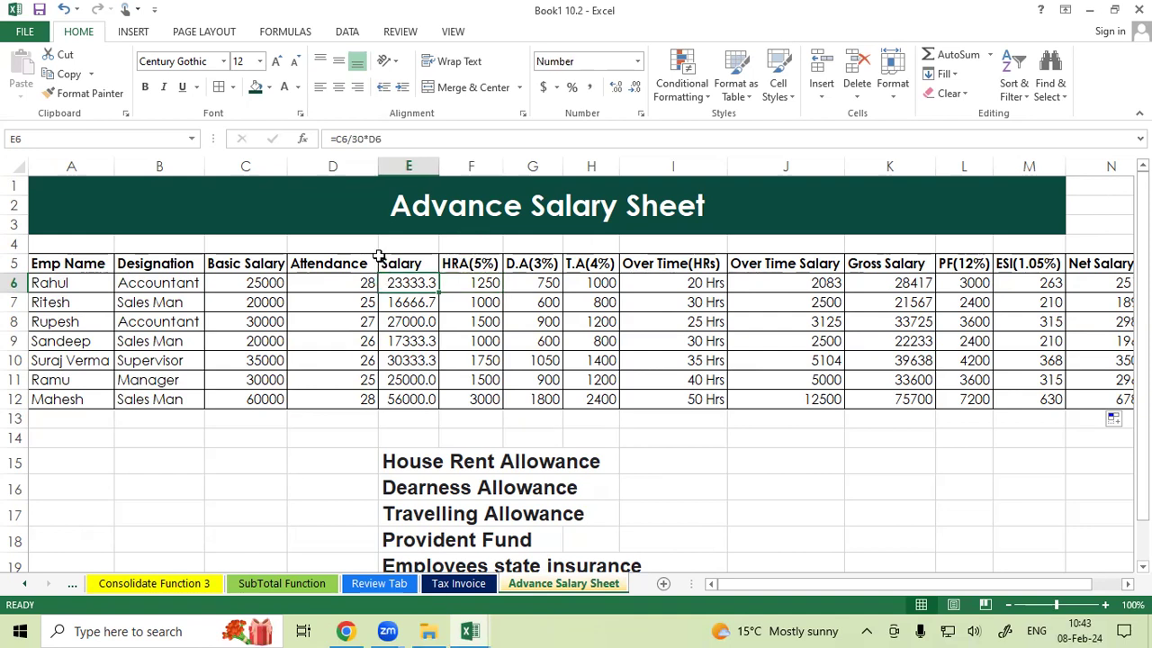
left_click(268, 282)
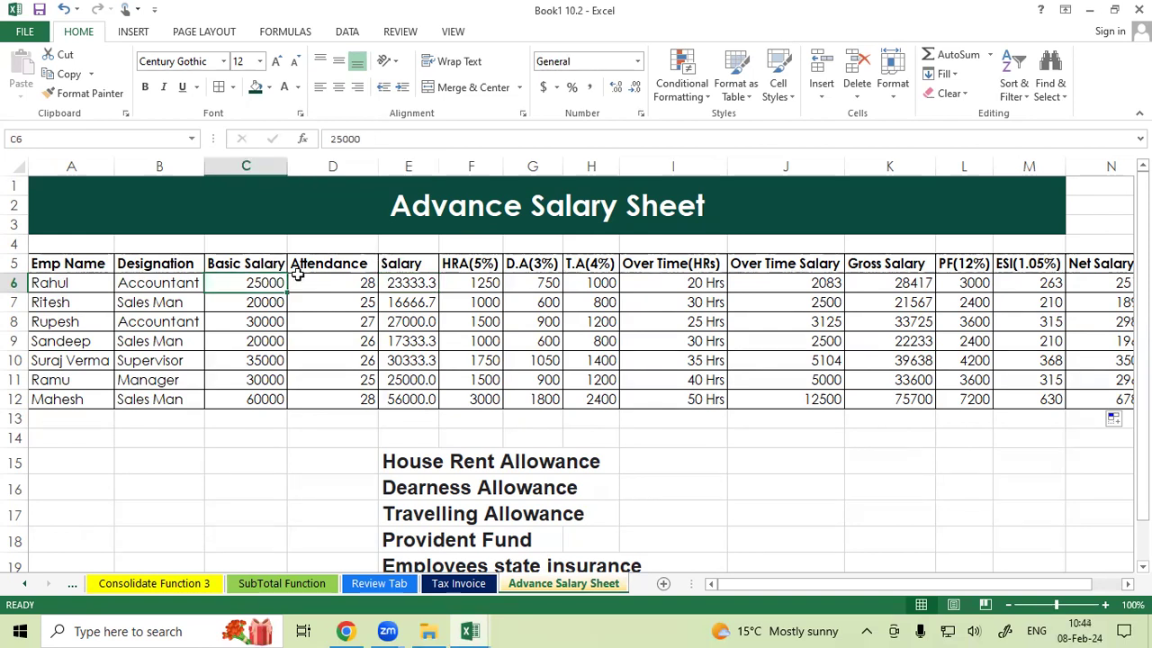
left_click(405, 282)
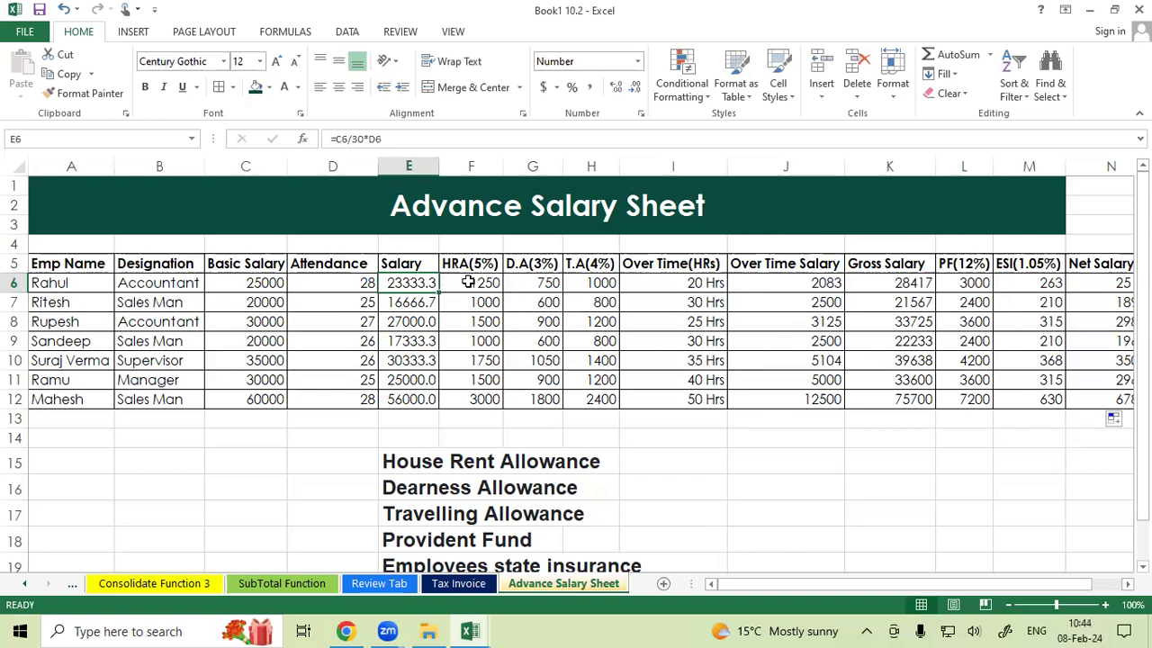
left_click(467, 283)
double_click(467, 282)
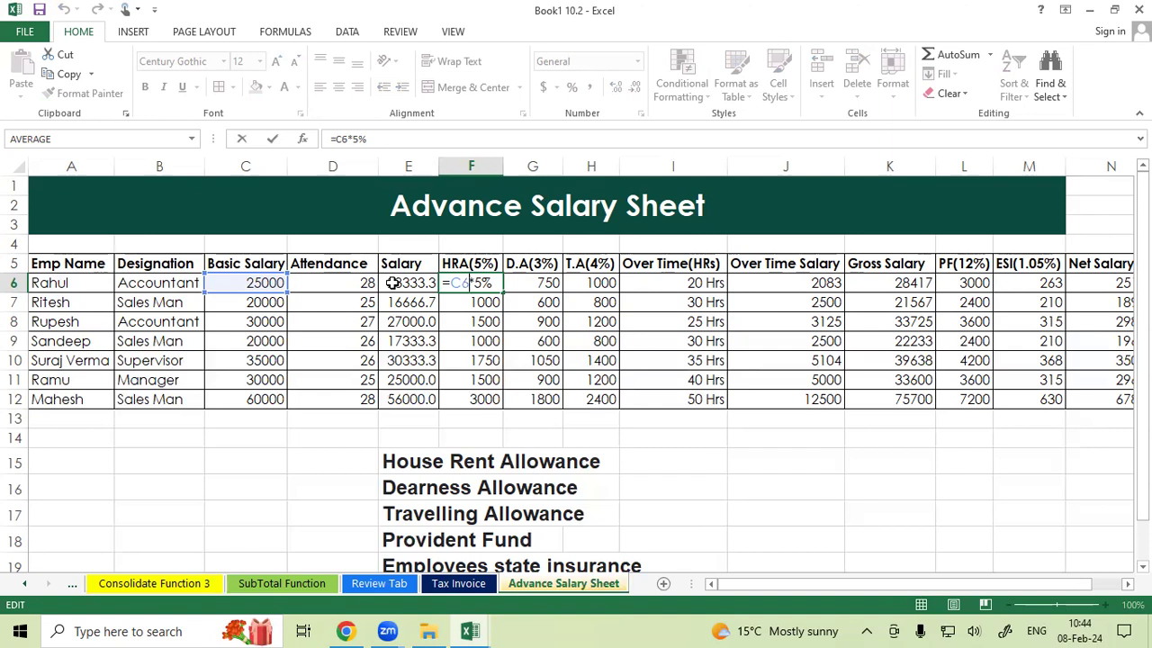
left_click(535, 321)
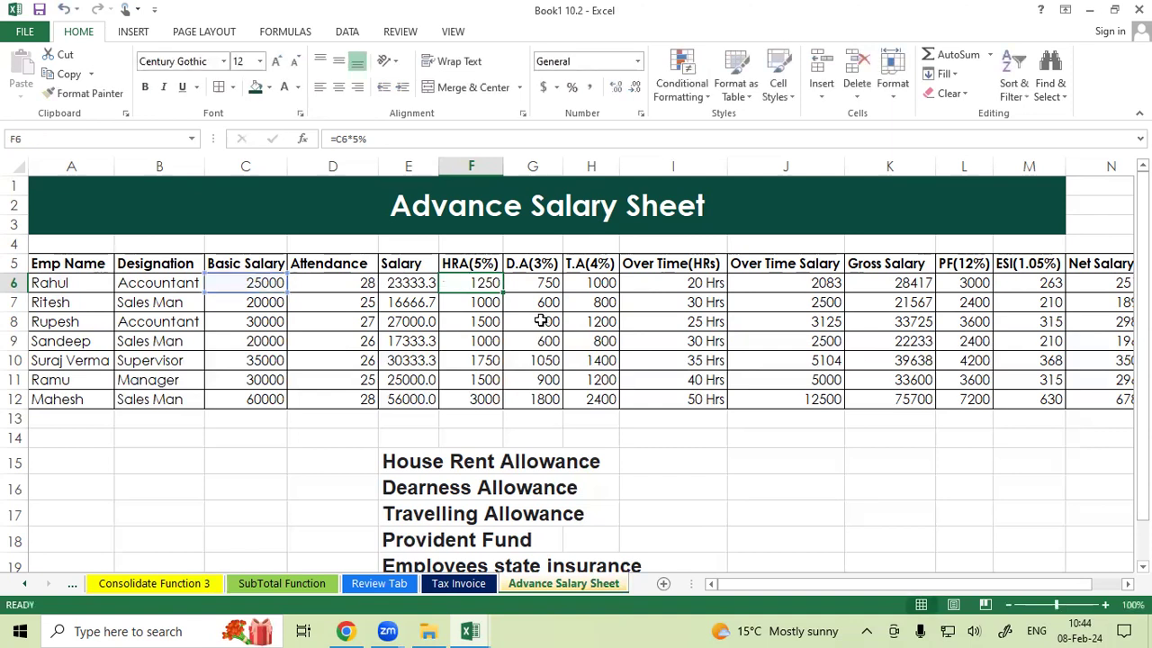
Review the employee name, designation, basic salary and attendance columns.
left_click_drag(59, 267, 58, 400)
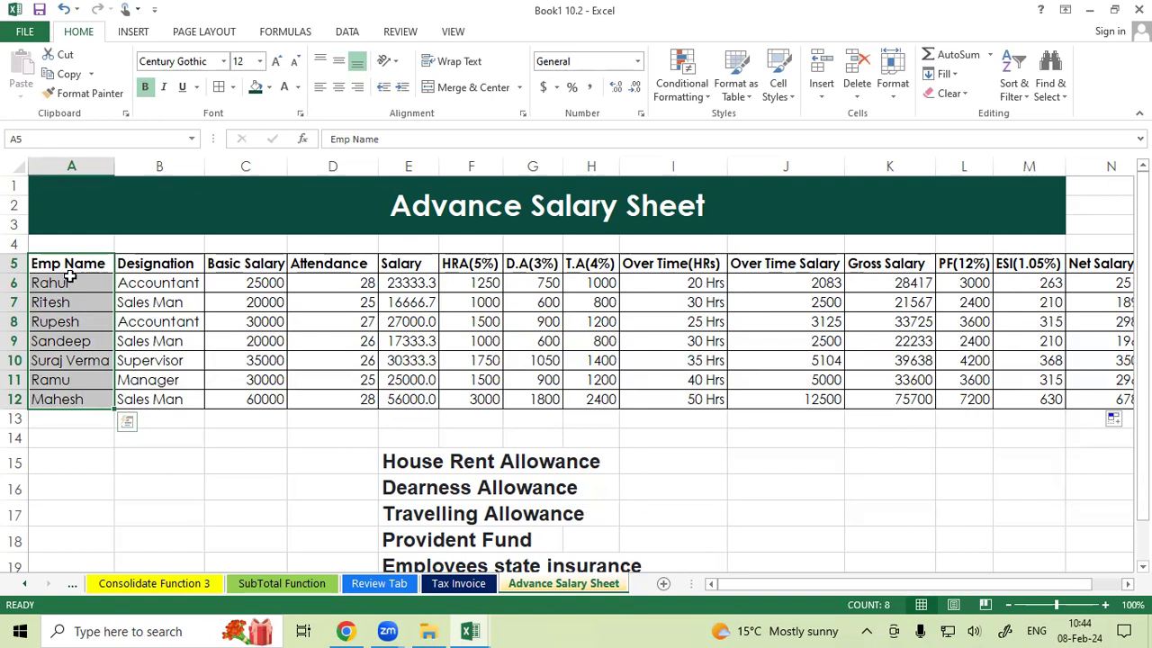
left_click_drag(52, 268, 60, 395)
left_click_drag(179, 269, 166, 389)
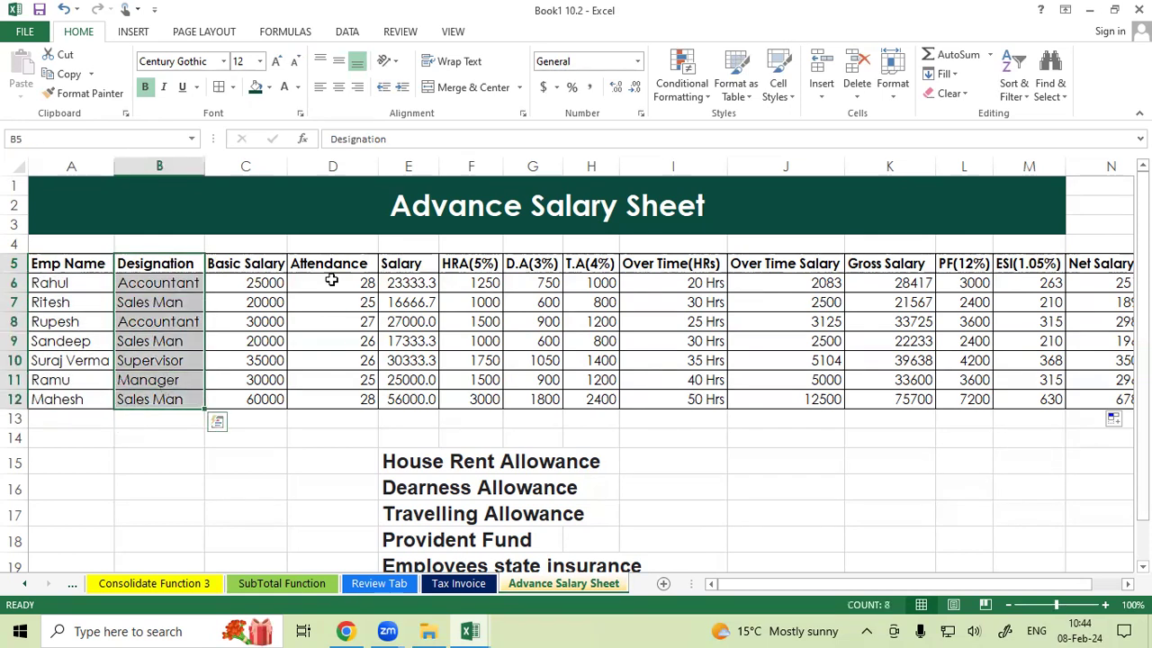
left_click_drag(268, 263, 252, 398)
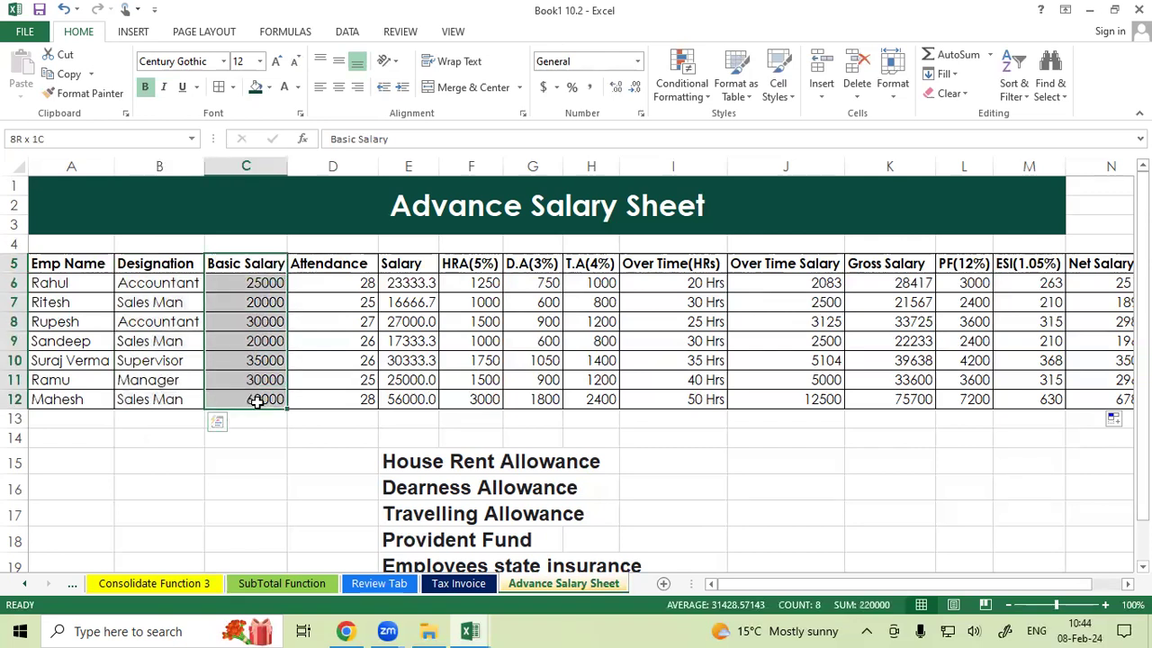
left_click(243, 436)
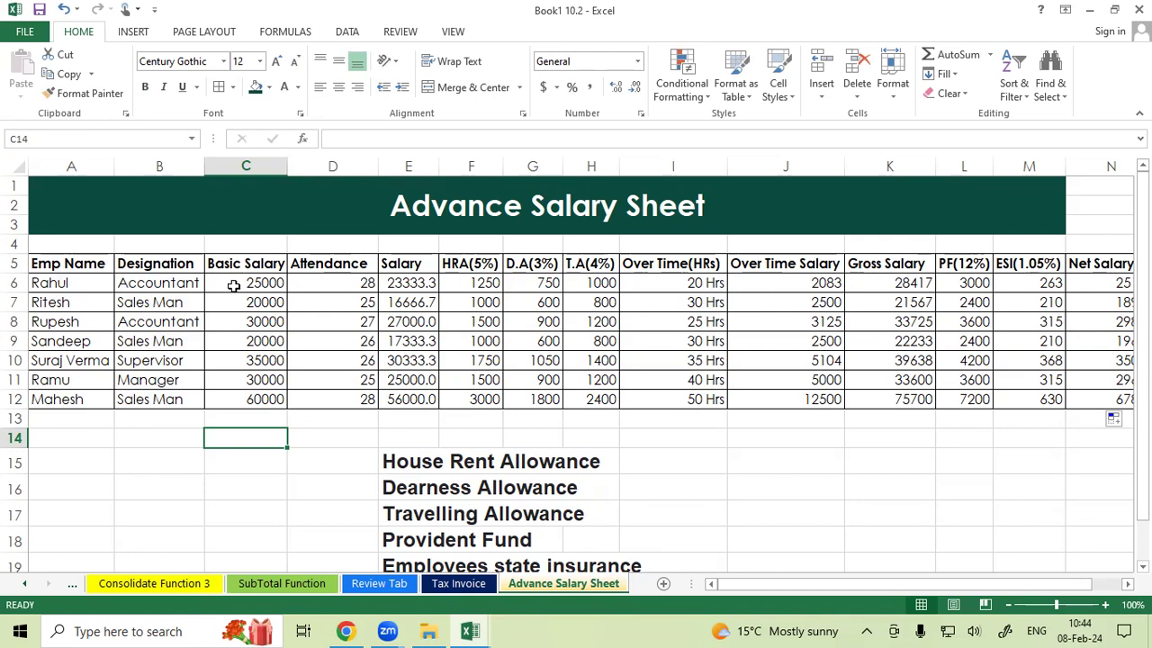
left_click(257, 288)
left_click_drag(334, 283, 350, 402)
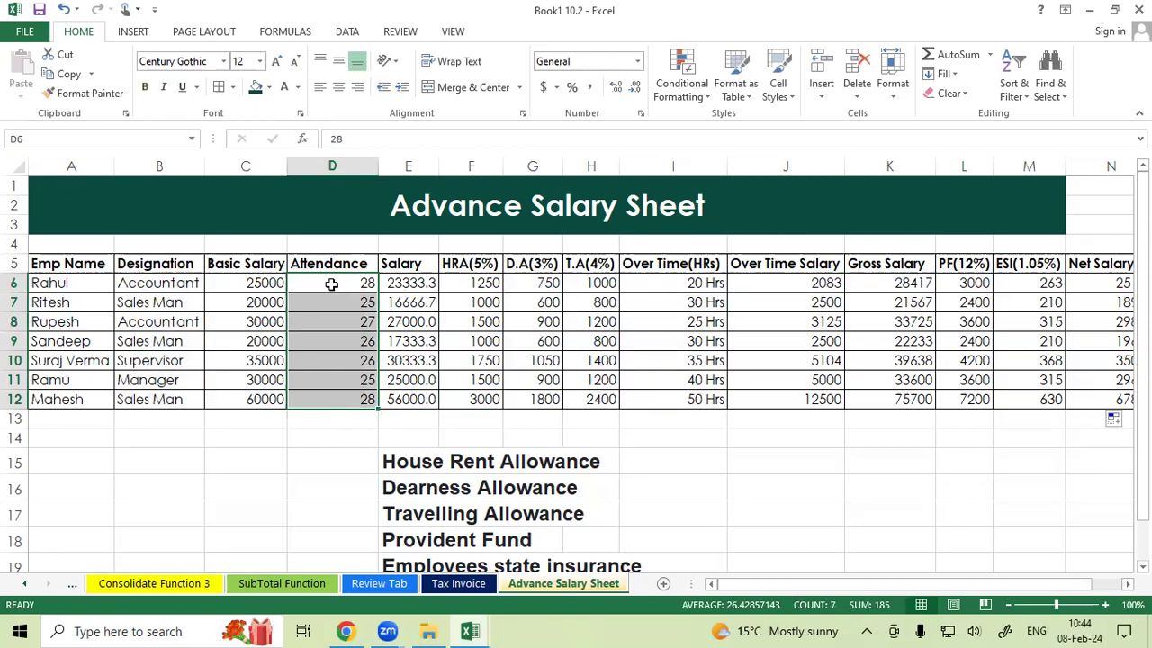
Clear the salary values in E6 to E12.
left_click_drag(410, 282, 410, 399)
key("Delete")
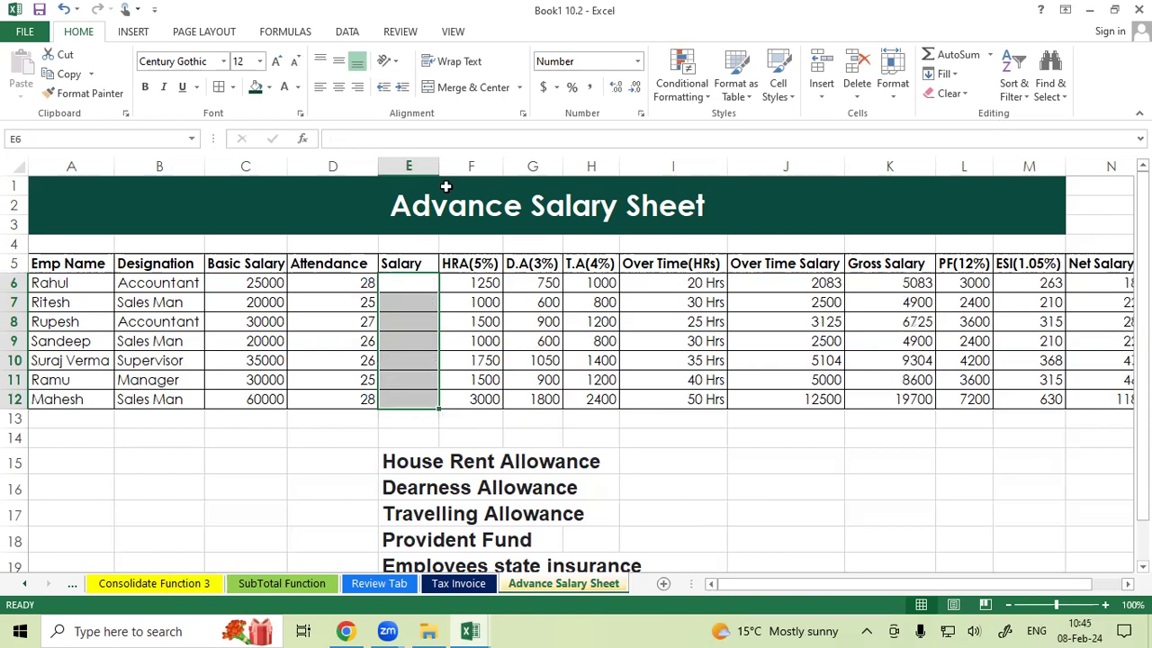
Enter the salary formula =C6/30*D6 in E6 and fill it down to E12.
left_click(418, 280)
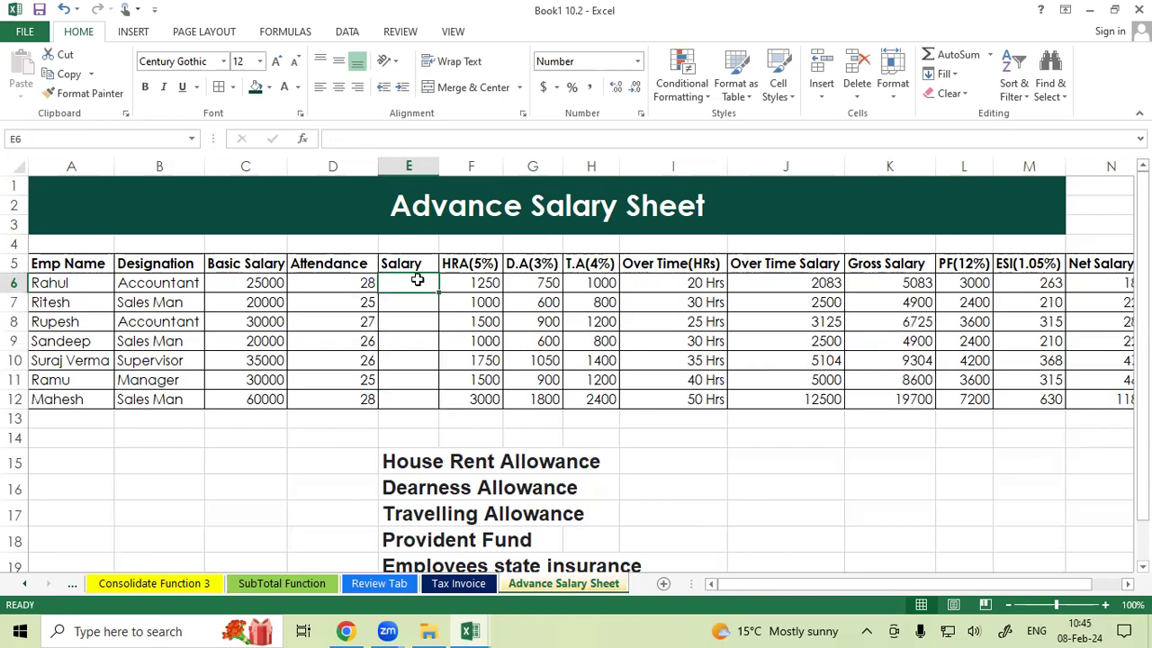
type("=")
left_click(265, 285)
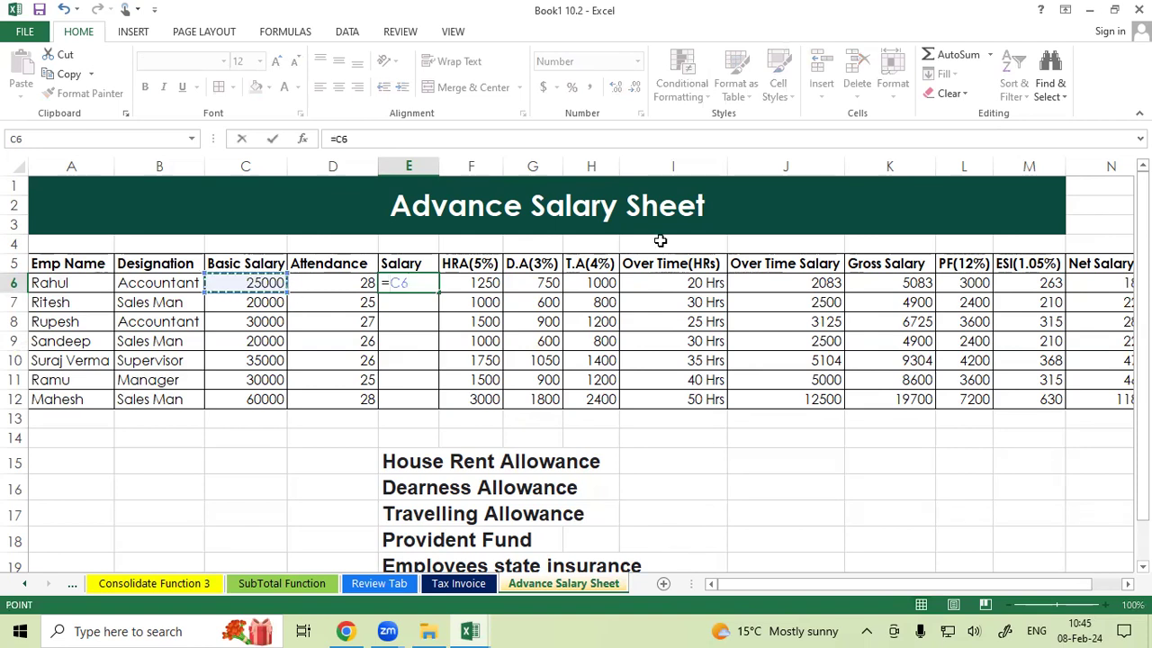
type("/30*")
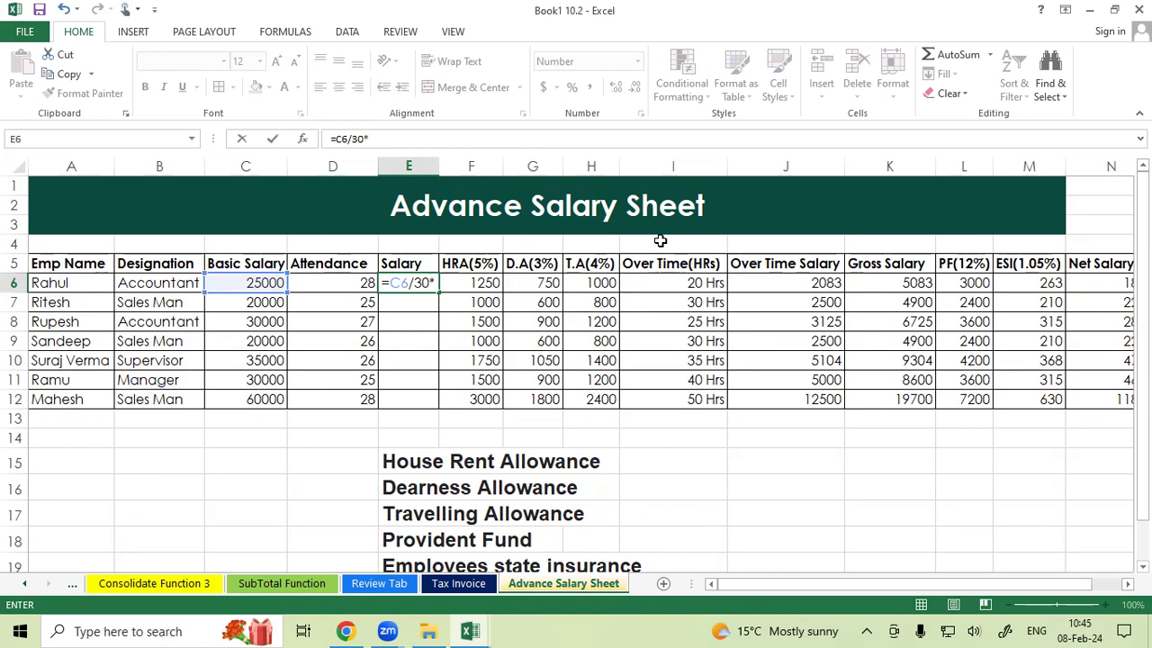
left_click(369, 281)
key("Return")
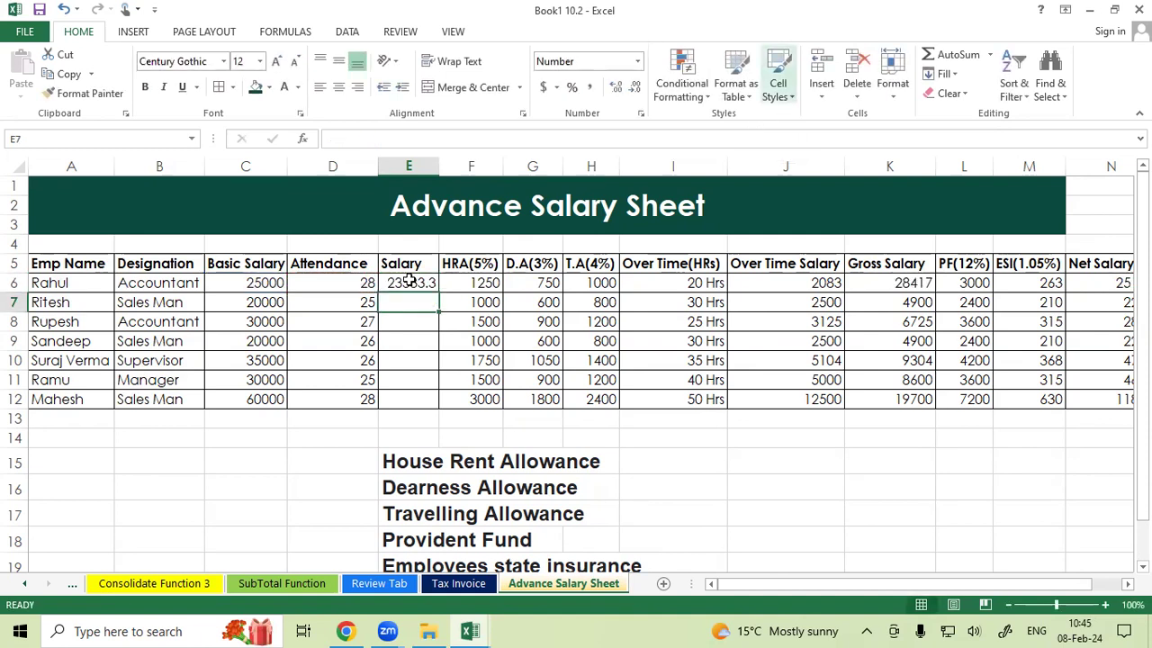
left_click(430, 284)
double_click(438, 288)
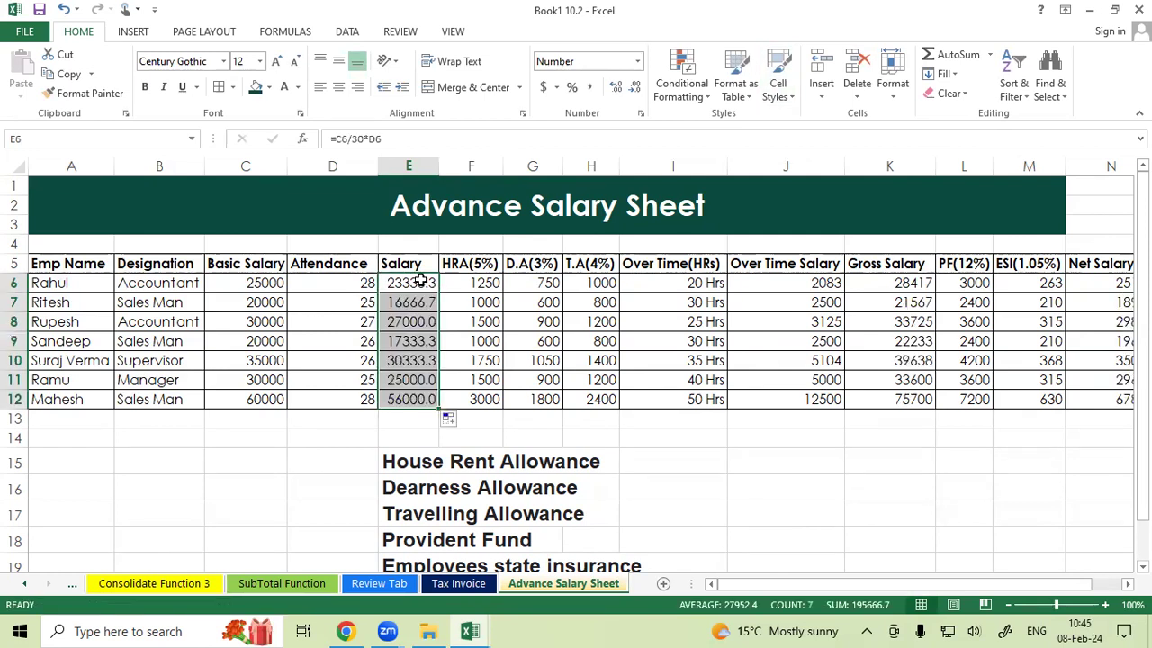
Clear the HRA, D.A and T.A values in F6 to H12.
left_click_drag(470, 284, 591, 398)
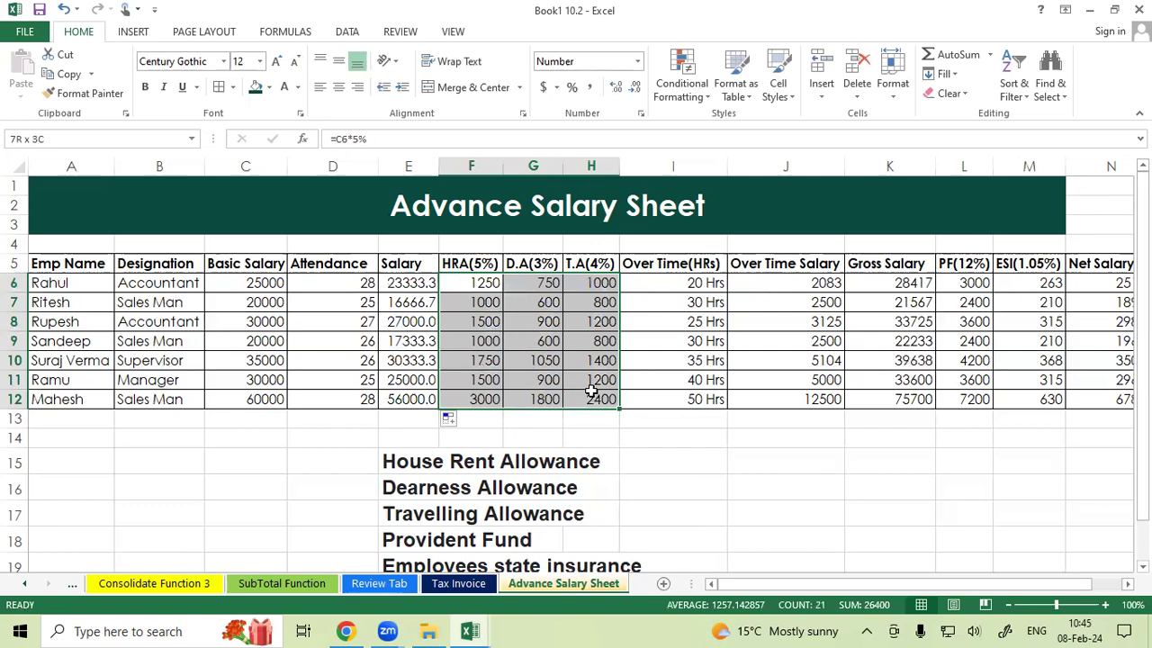
key("ctrl+z")
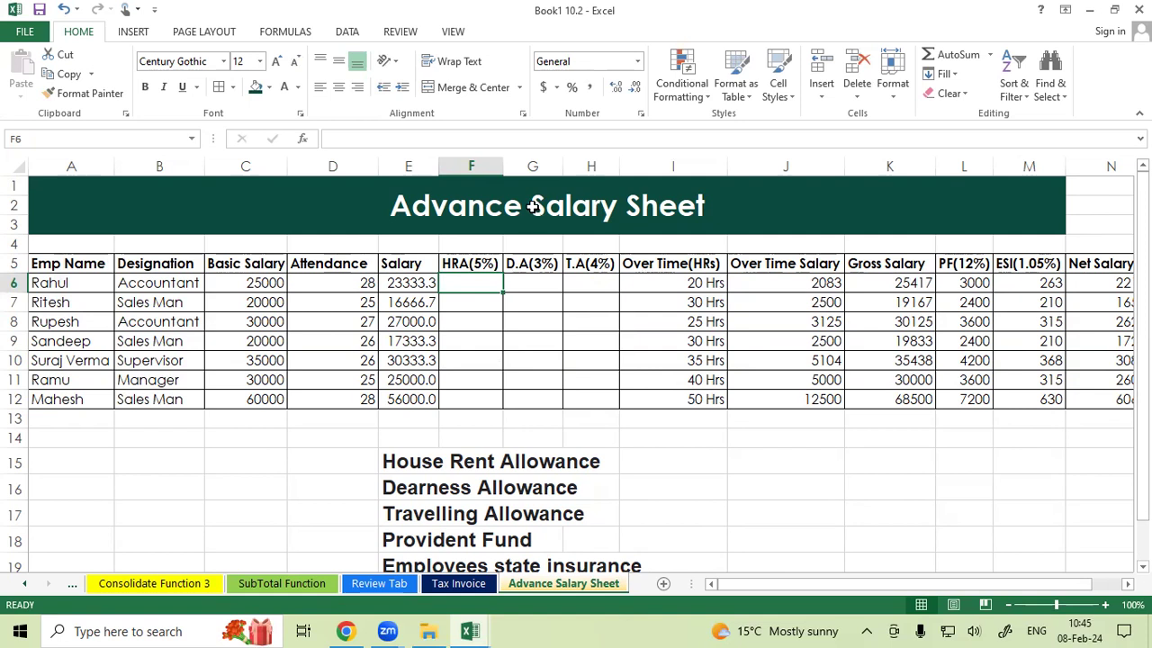
Enter the HRA formula =C6*5% in F6 and fill it down to F12.
type("=")
left_click(407, 283)
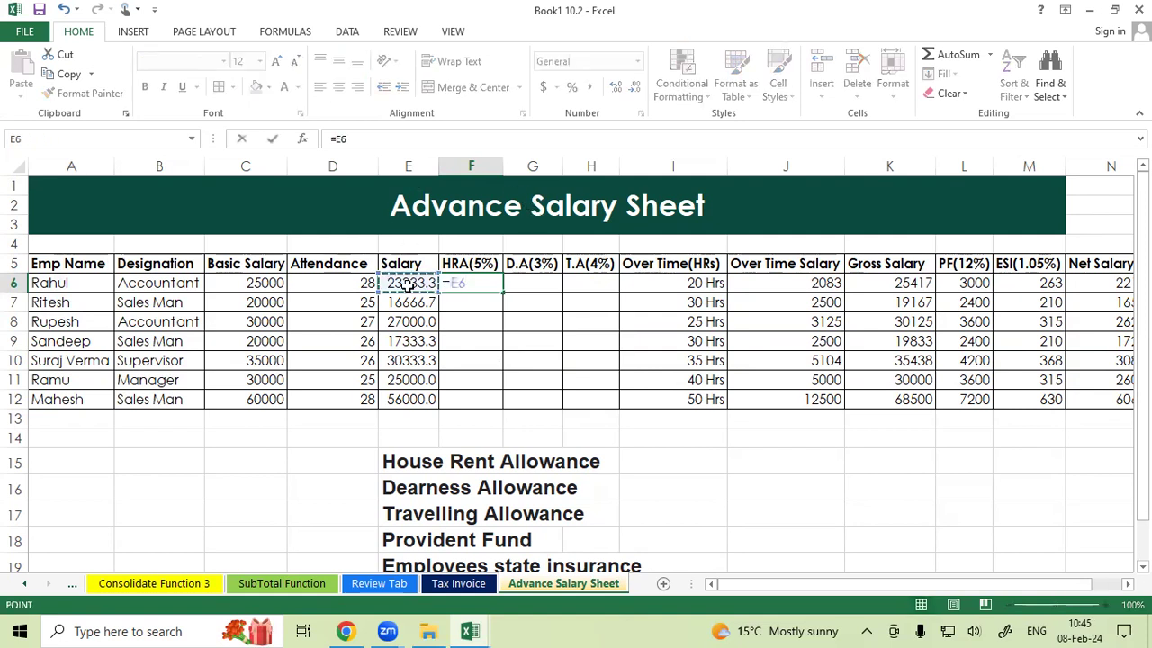
key("BackSpace")
key("BackSpace")
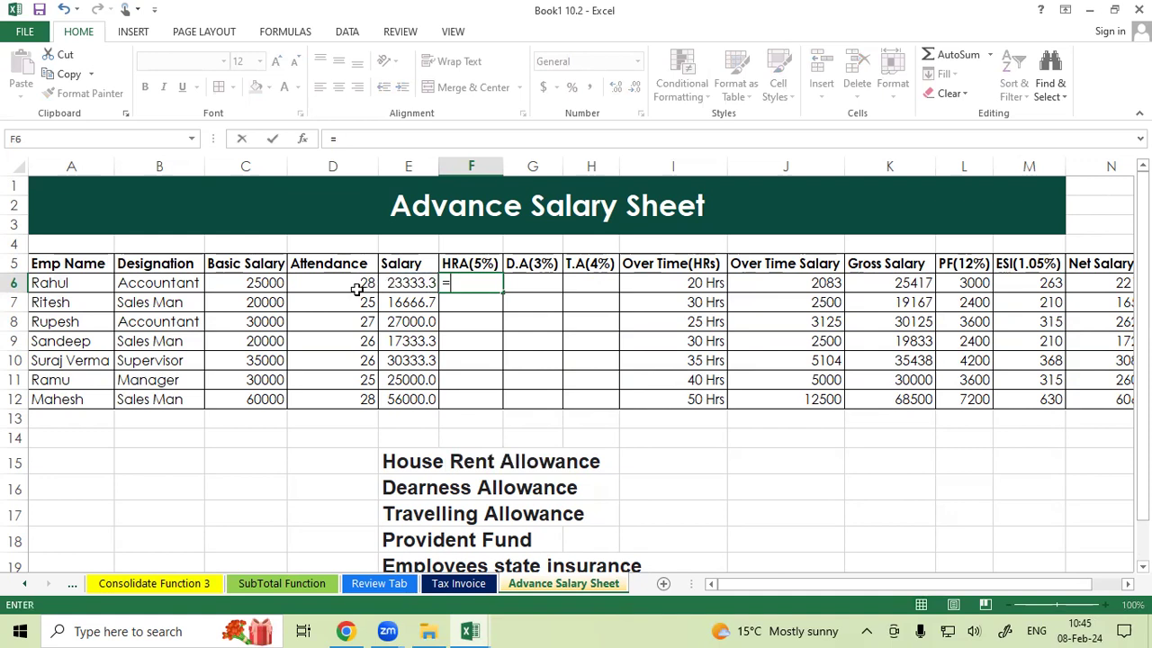
left_click(240, 279)
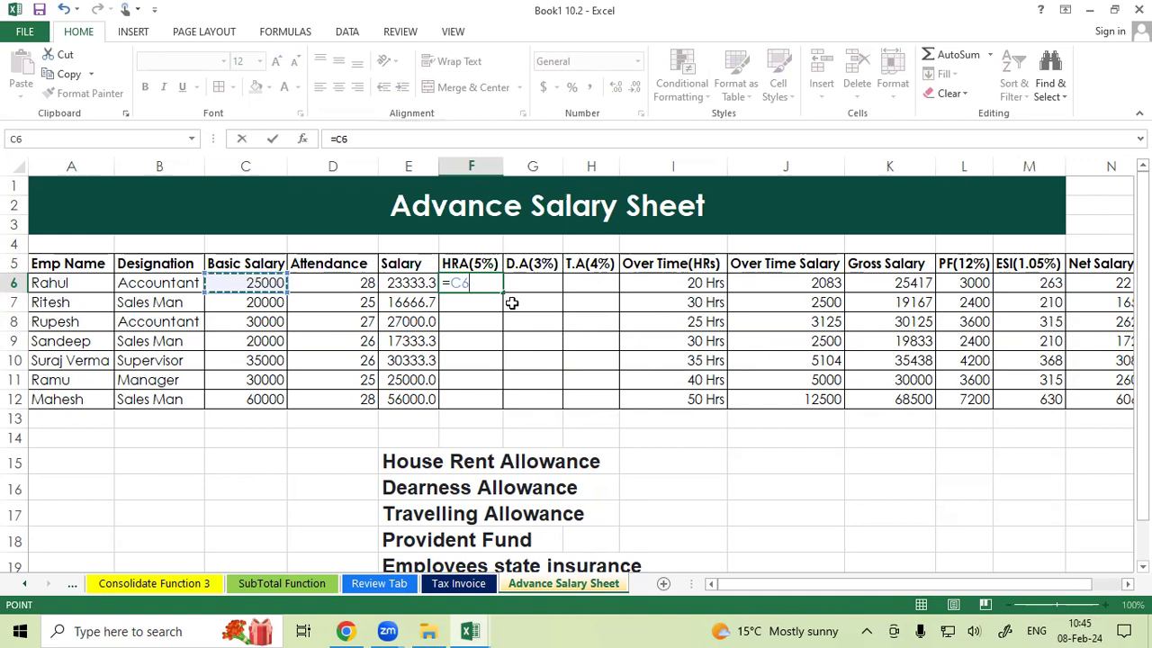
type("*5")
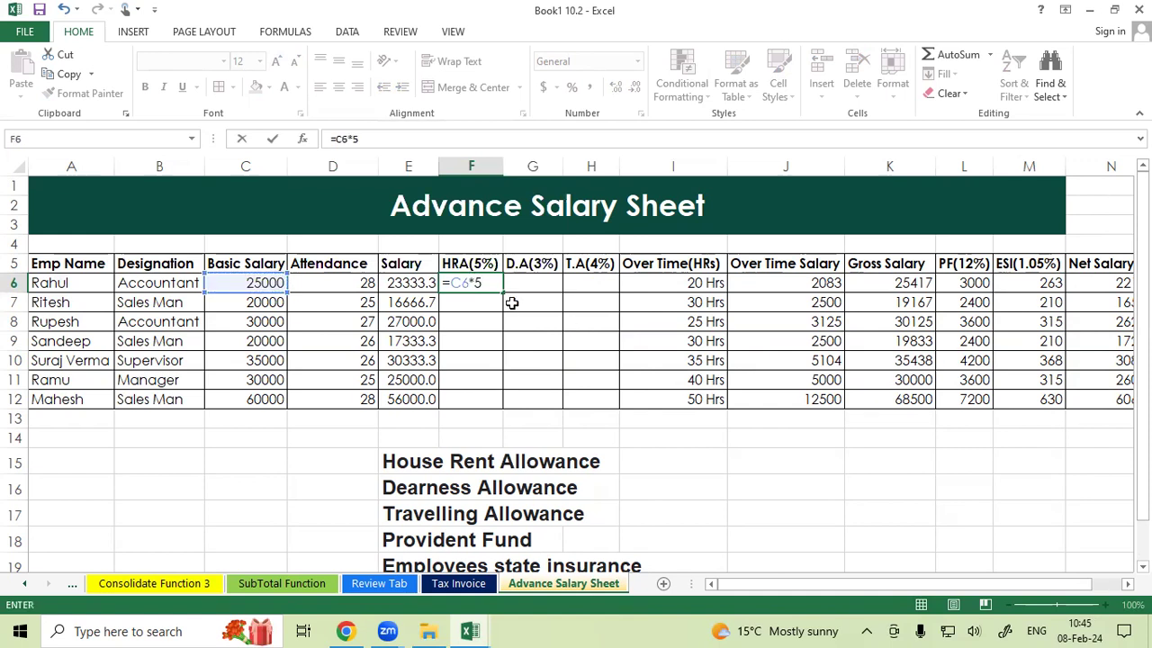
type("%")
key("Return")
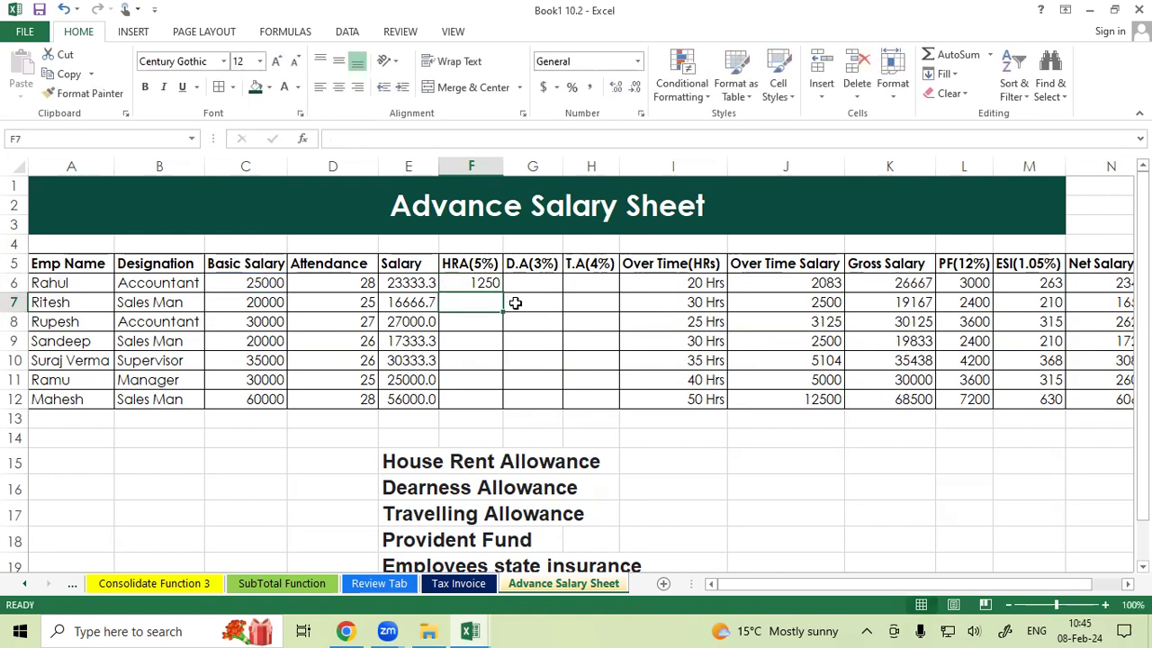
left_click(487, 285)
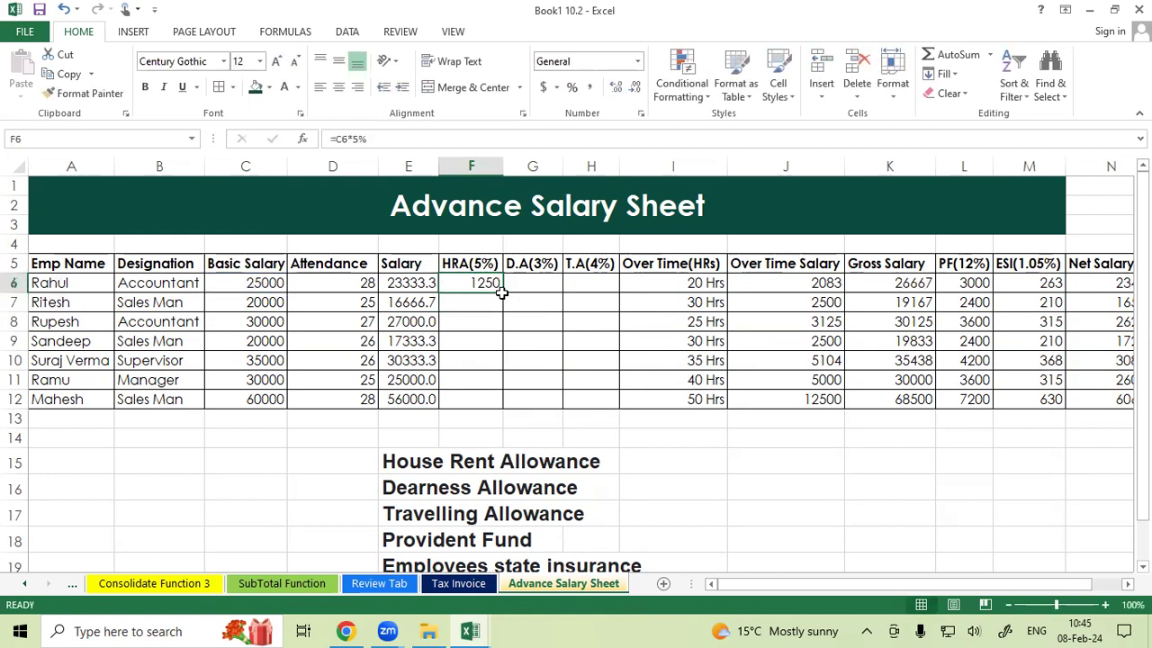
double_click(501, 292)
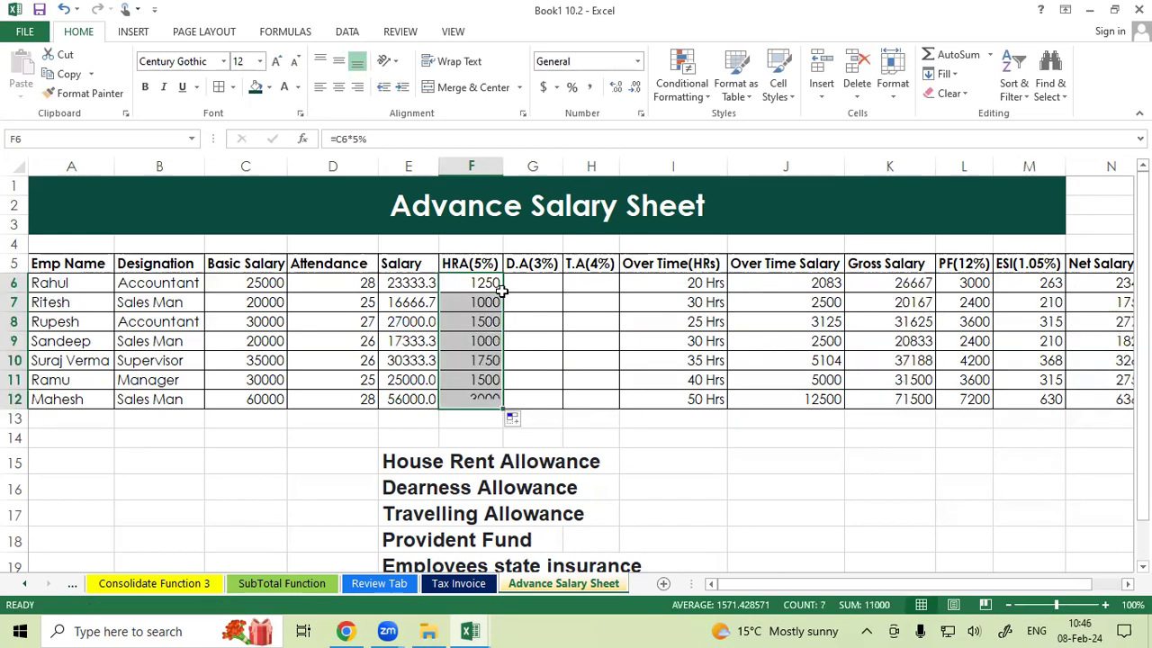
Enter the D.A formula =C6*3% in G6 and fill it down to G12.
left_click(522, 282)
type("=")
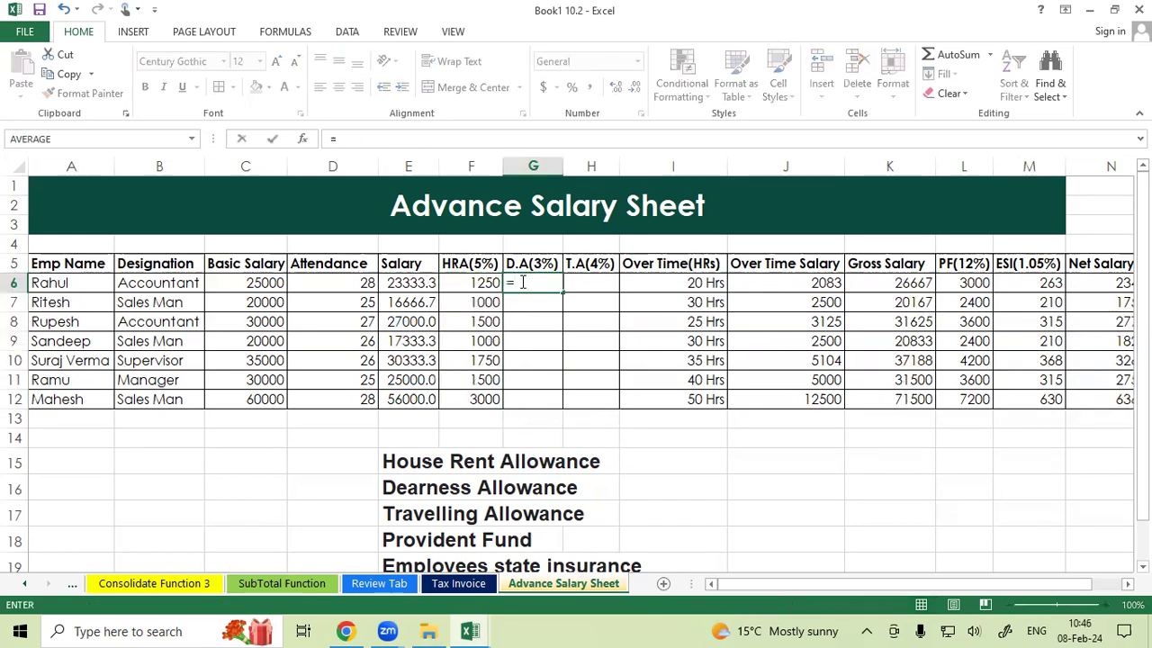
left_click(257, 282)
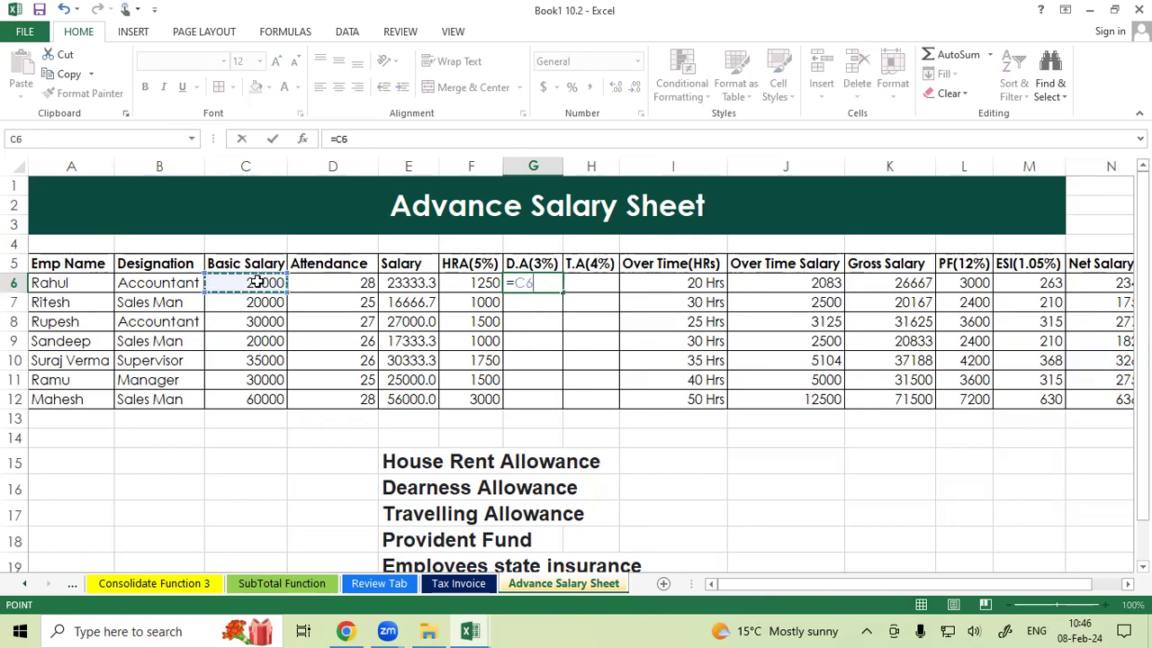
type("*")
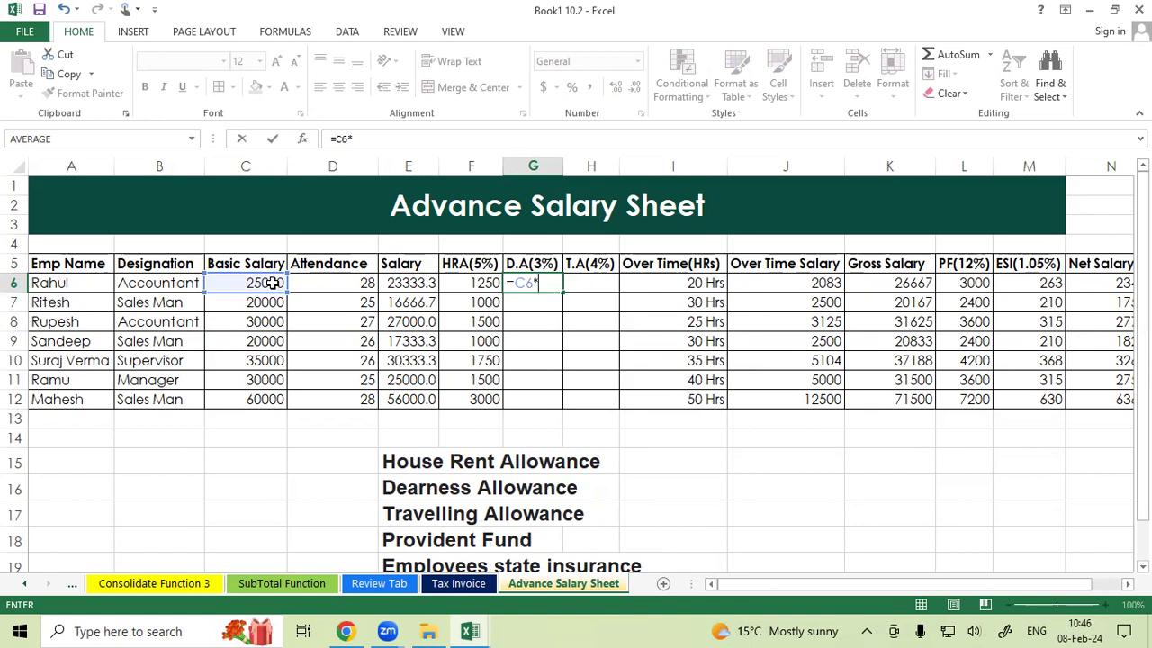
type("3%")
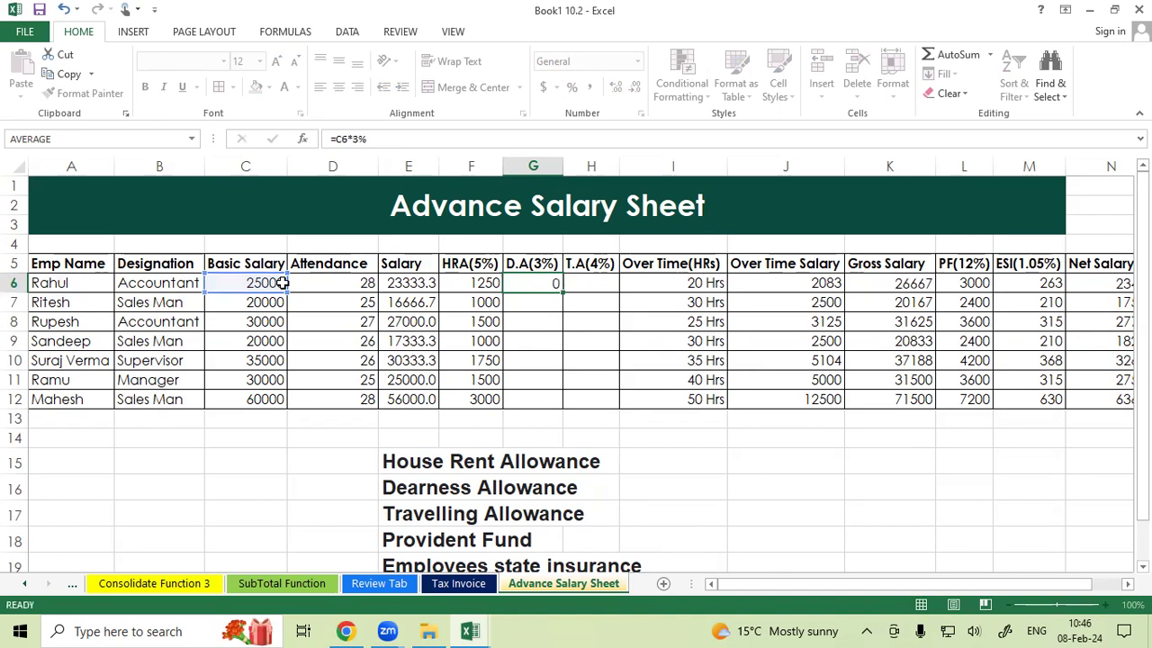
key("Return")
left_click(545, 281)
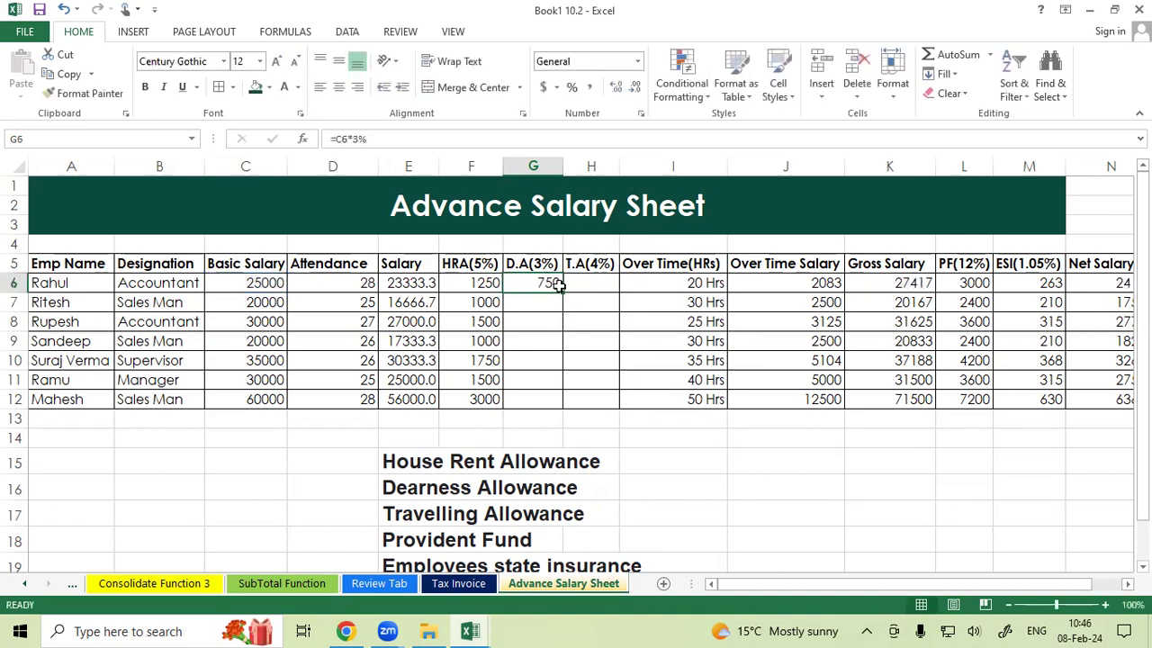
left_click_drag(565, 286, 560, 405)
Enter the T.A formula =C6*4% in H6 and fill it down to H12.
left_click(574, 282)
type("=")
left_click(263, 284)
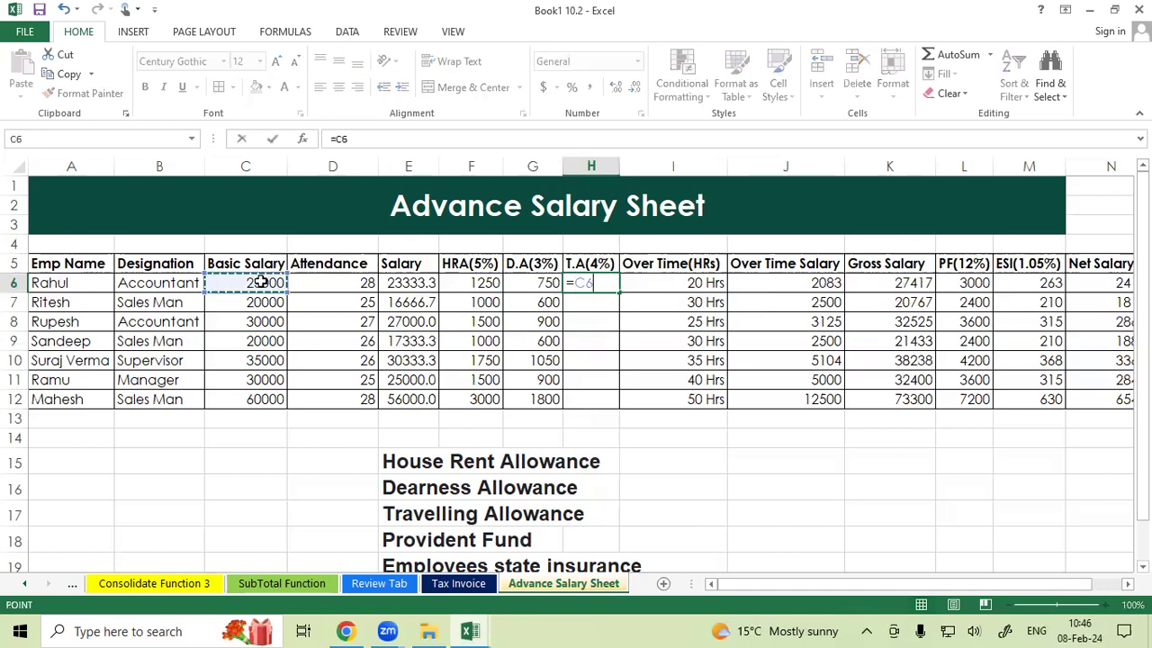
type("*4")
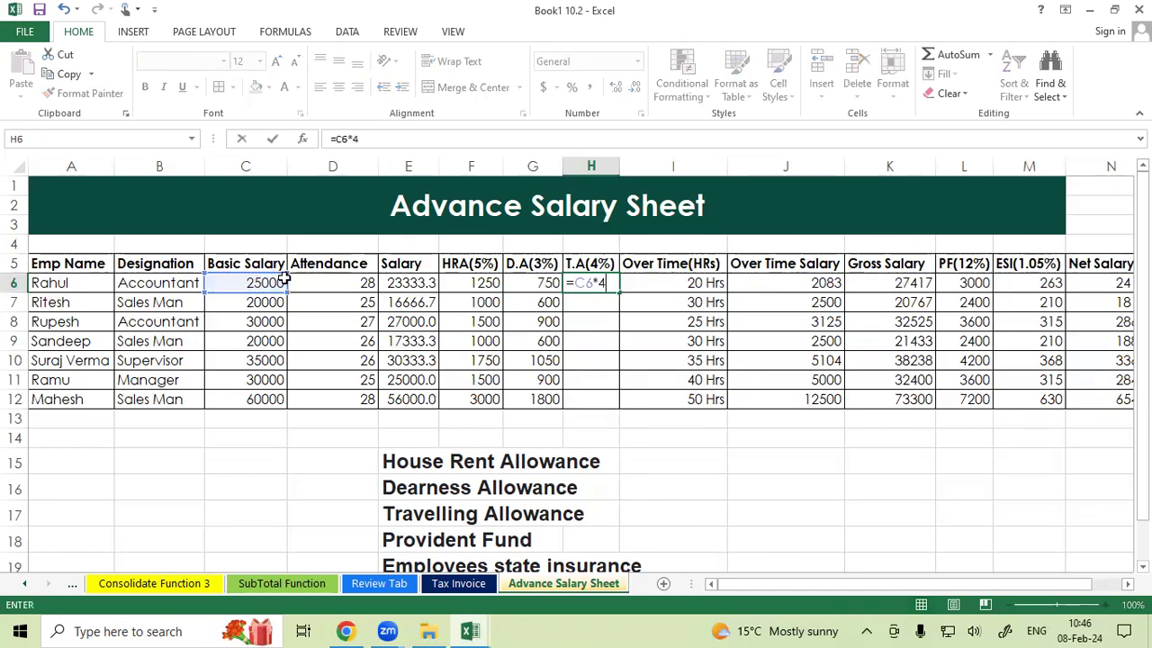
type("%")
key("Return")
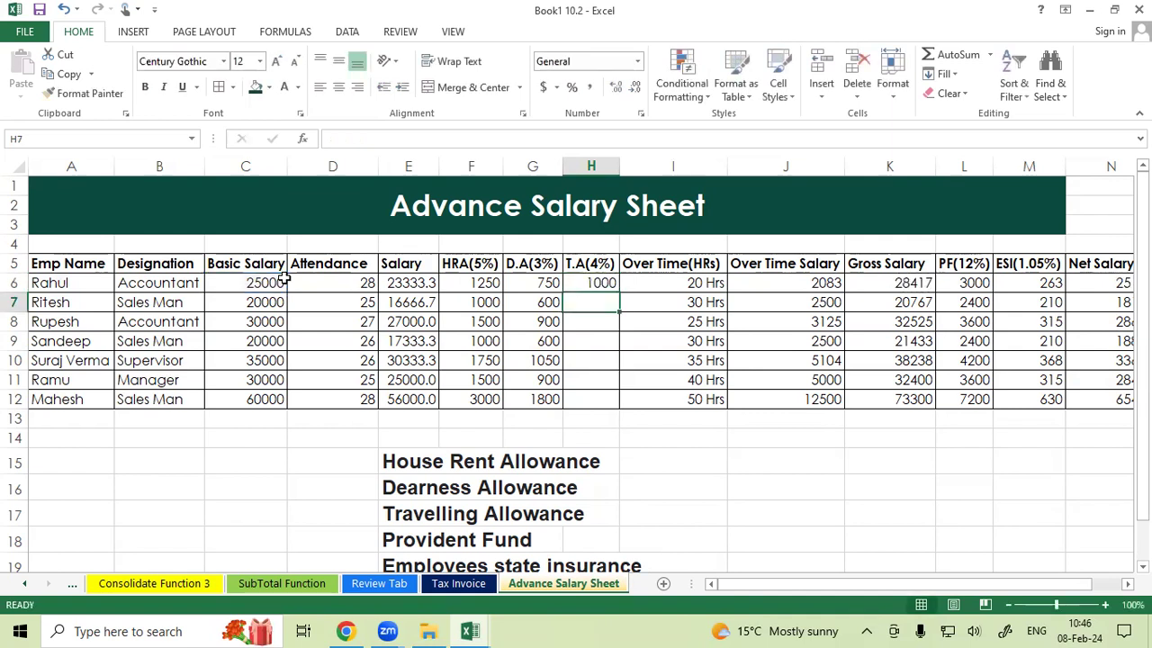
left_click(582, 290)
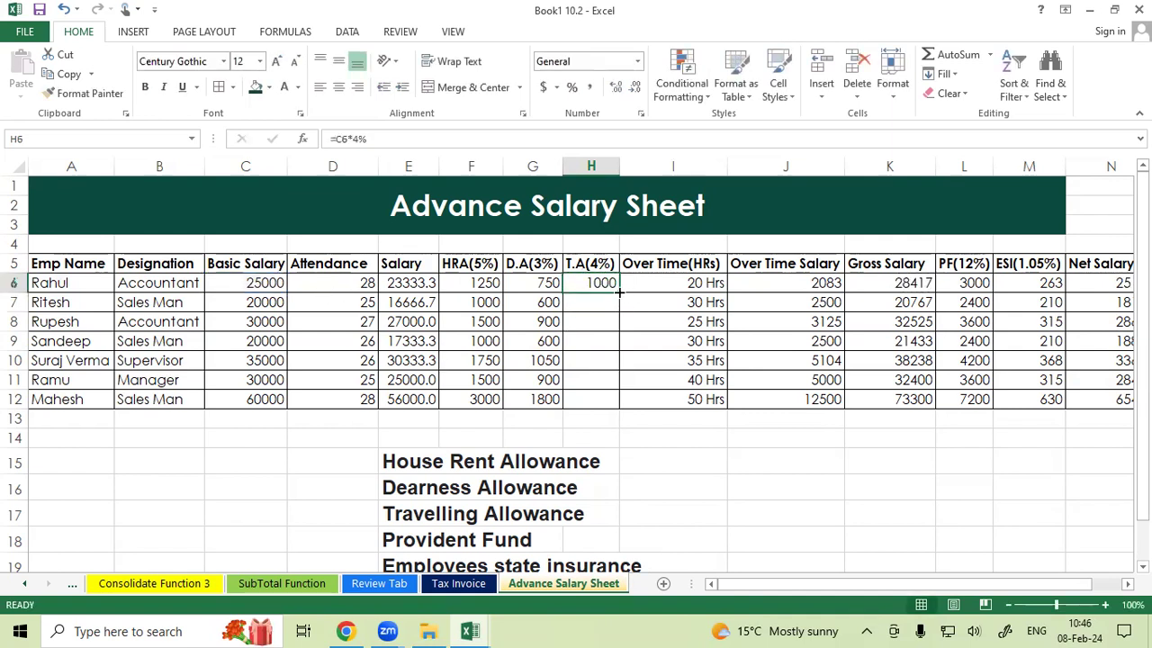
left_click_drag(619, 291, 622, 405)
Try adding an OT column after Mon on the Attendance Sheet, then undo the insertion.
left_click_drag(661, 286, 667, 389)
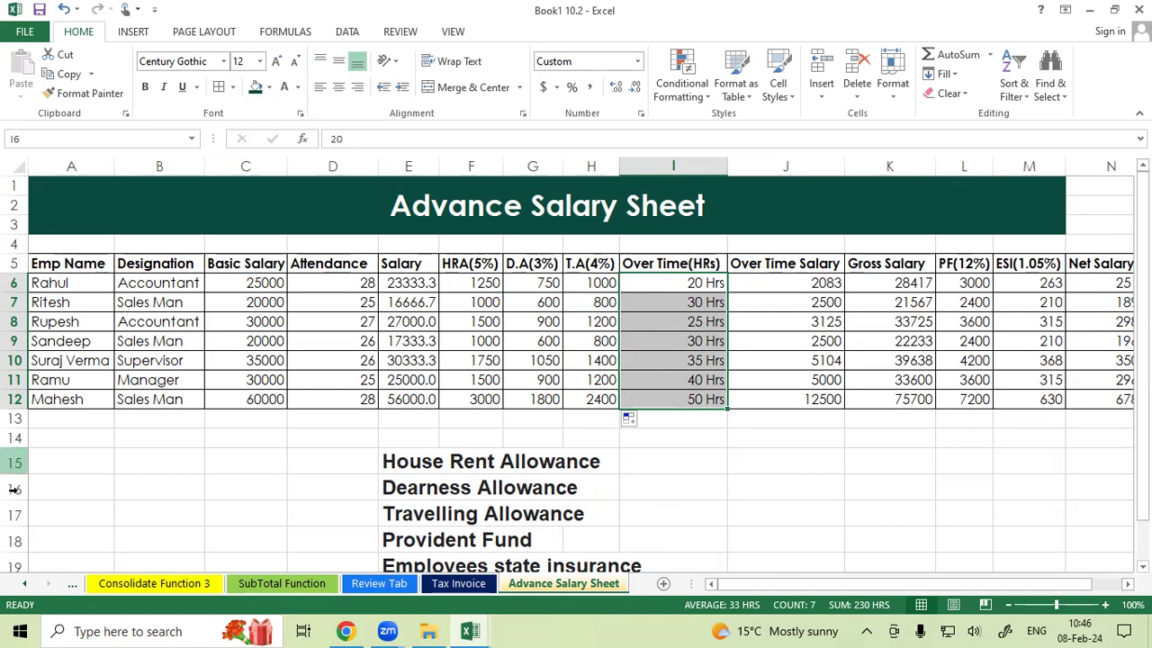
right_click(39, 585)
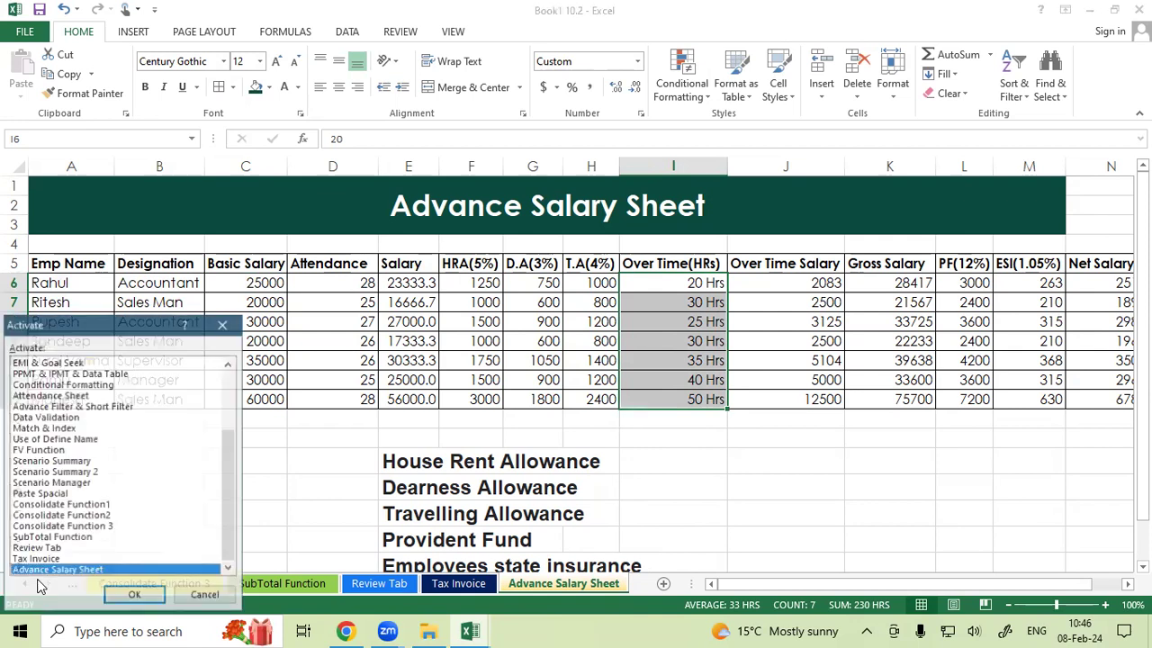
left_click(43, 396)
double_click(43, 397)
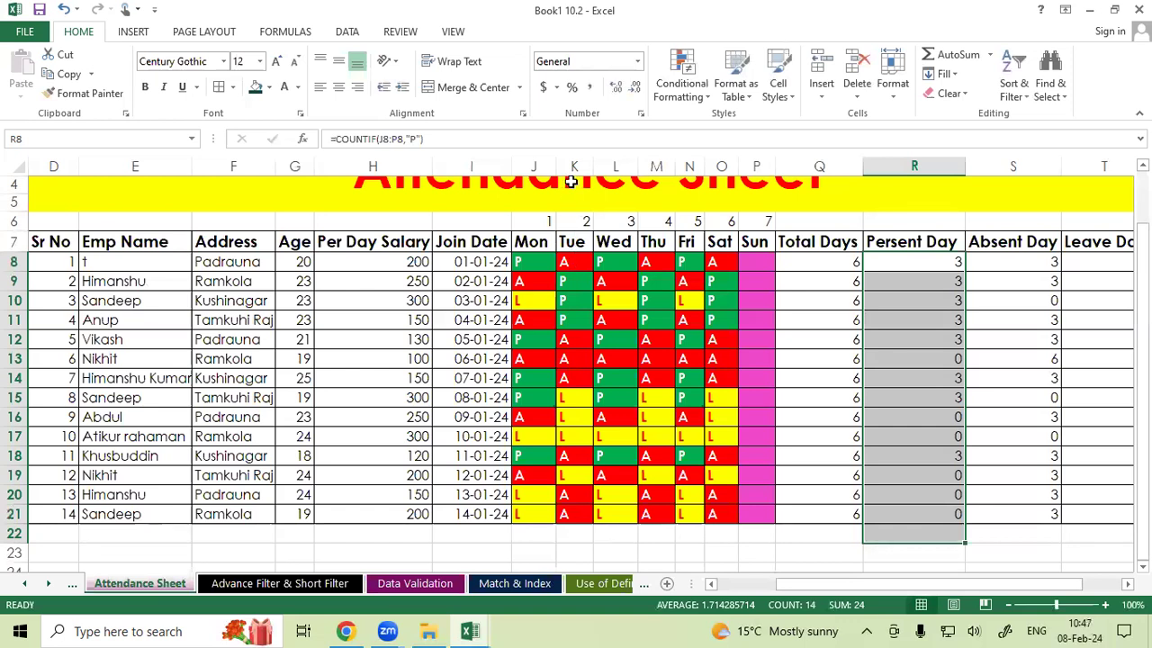
right_click(574, 173)
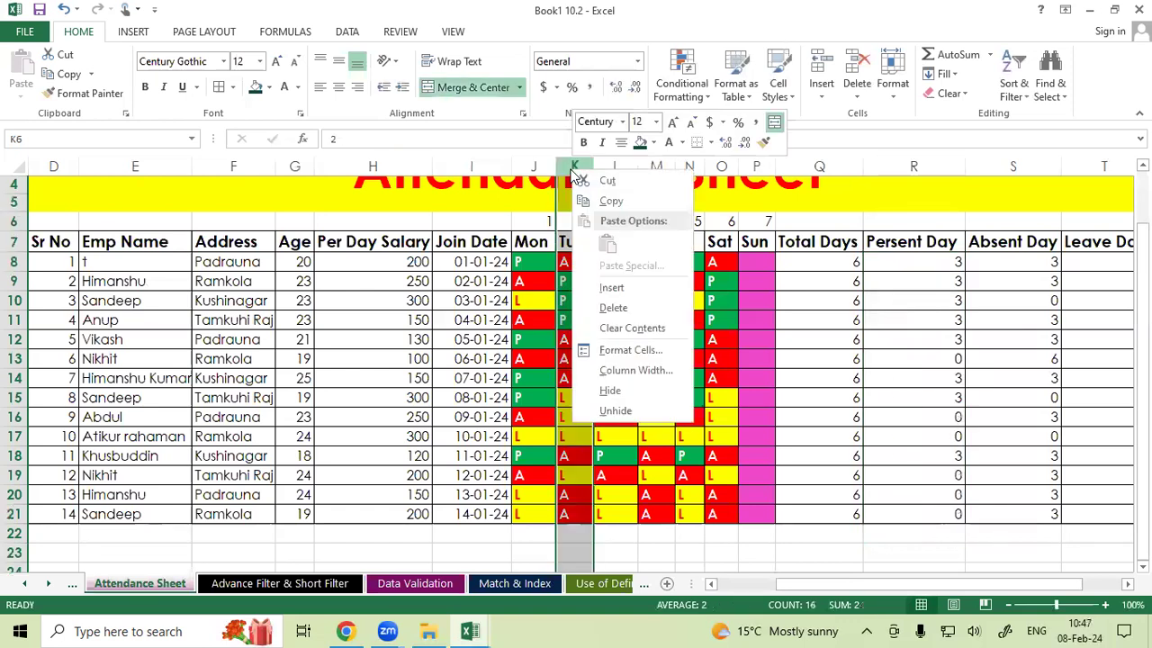
left_click(603, 286)
left_click(565, 240)
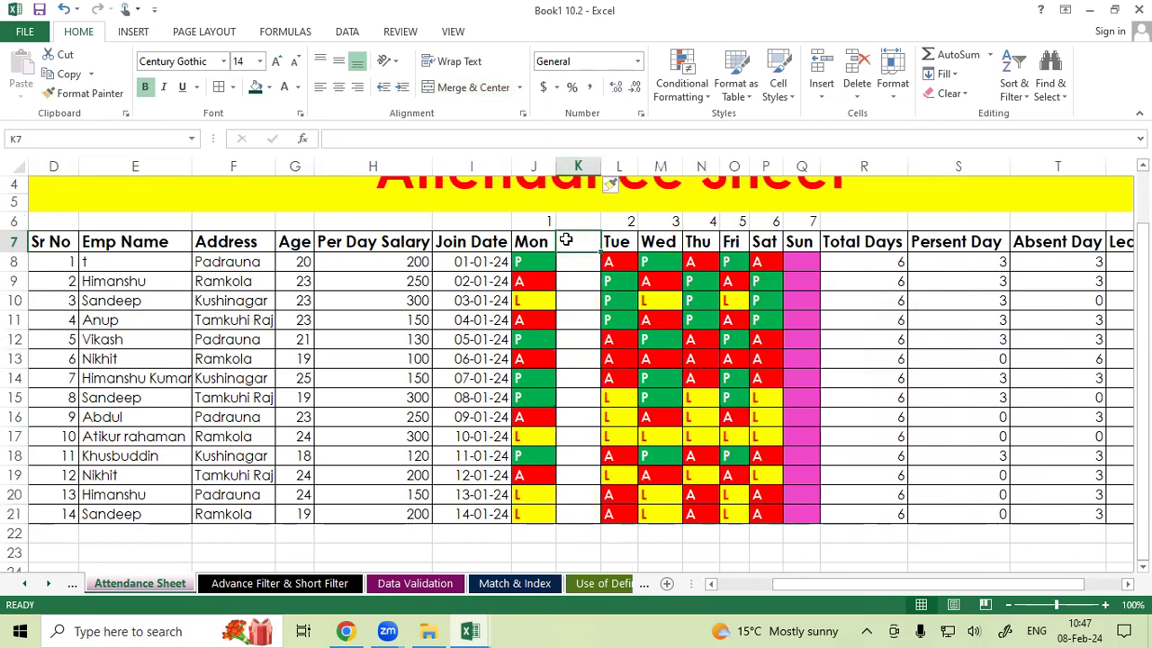
left_click(550, 261)
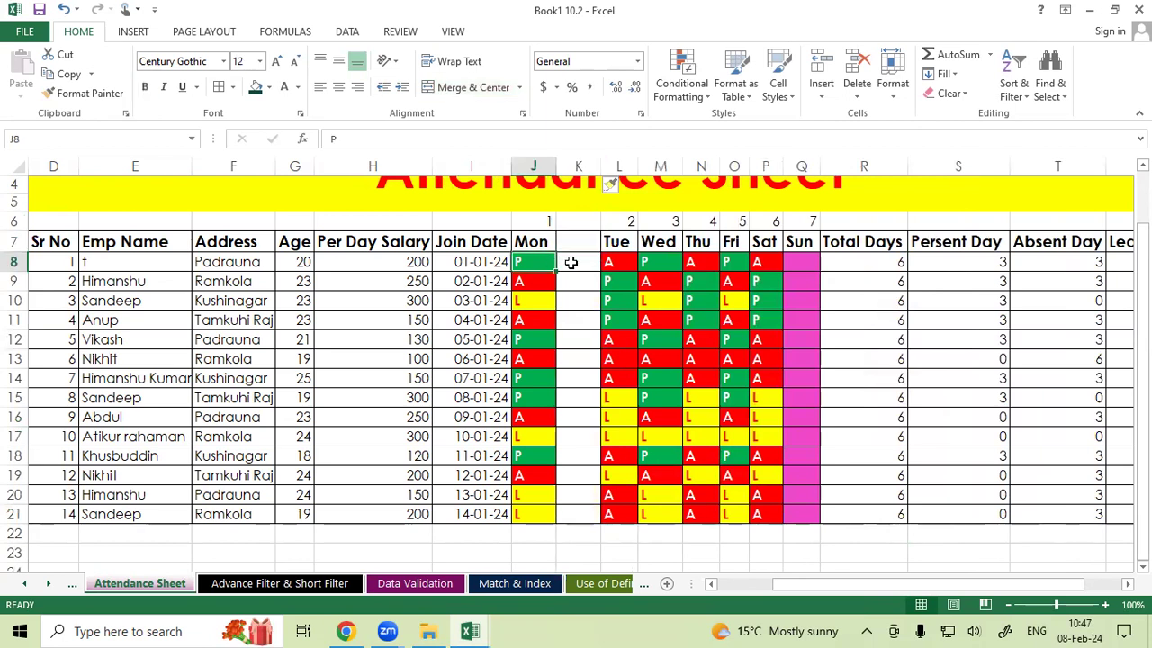
left_click(574, 244)
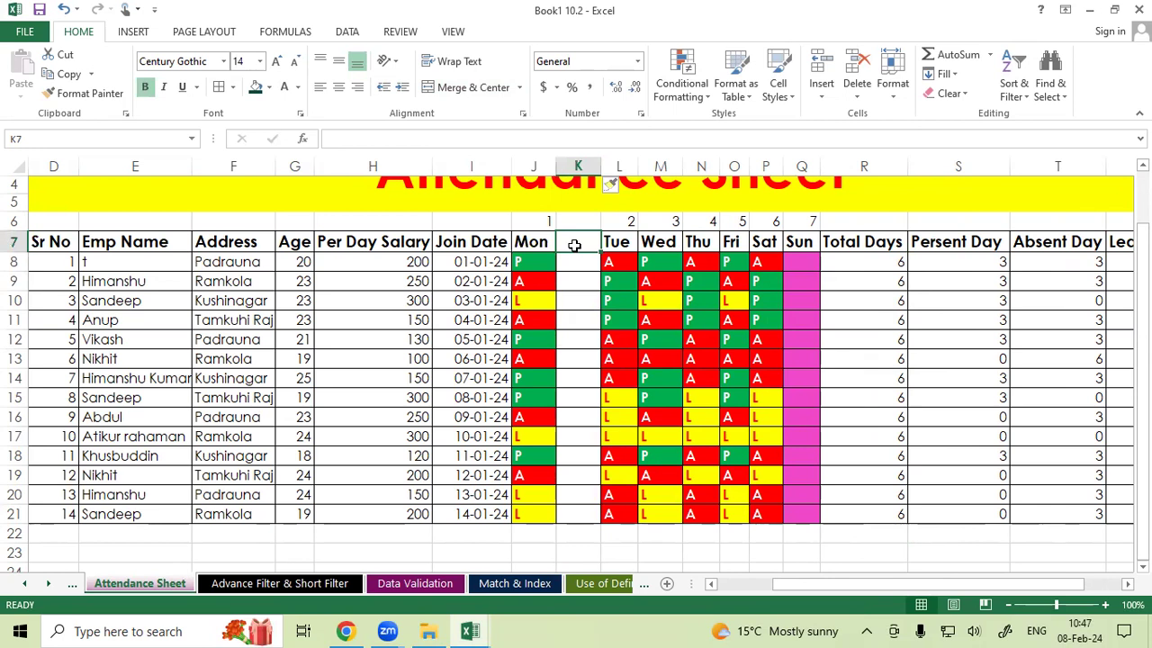
type("OT")
key("Return")
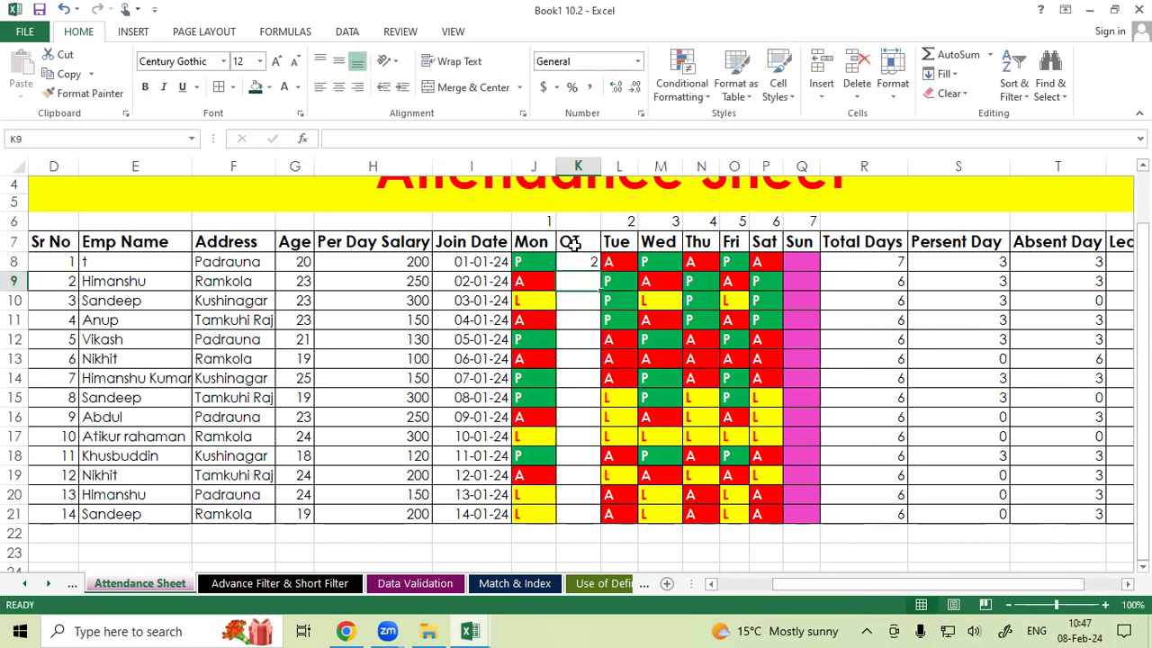
left_click_drag(660, 263, 677, 284)
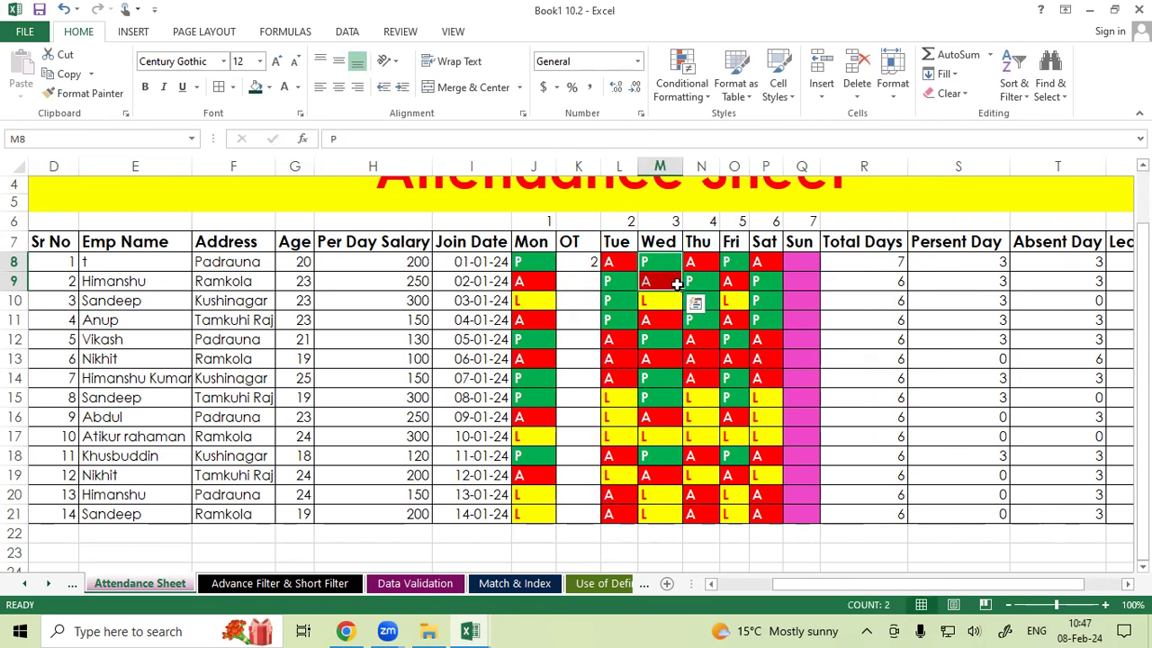
key("ctrl+z")
key("ctrl+z")
key("ctrl+z")
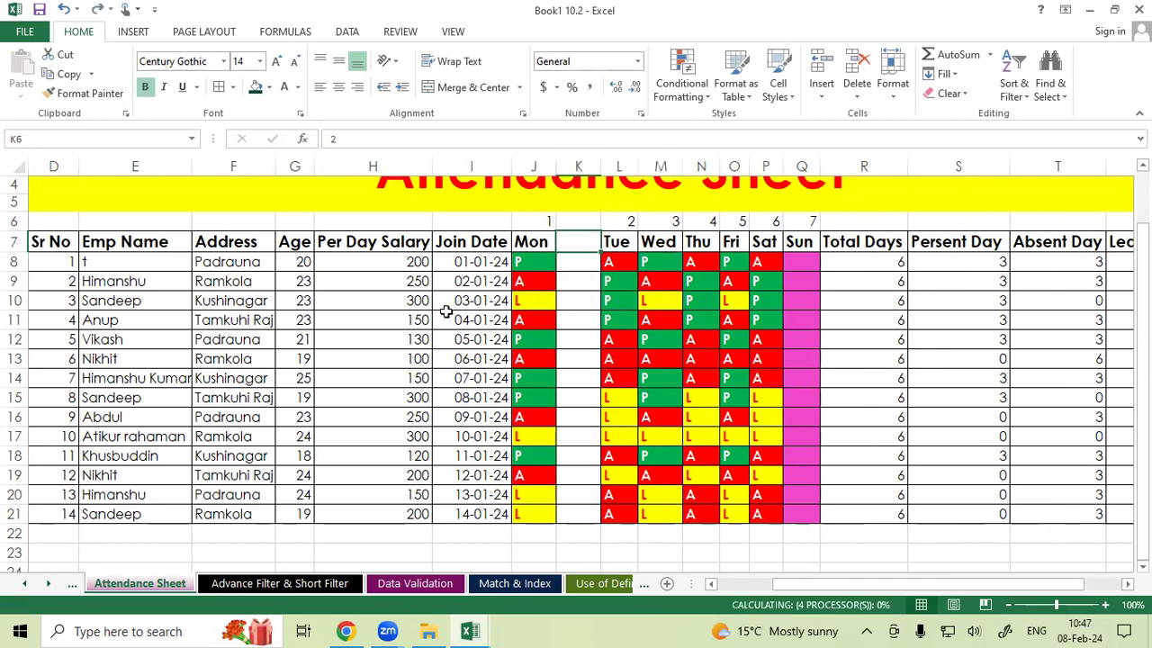
Return to the Advance Salary Sheet and review the overtime hours column.
left_click(446, 315)
right_click(48, 583)
scroll(57, 575, "down", 3)
double_click(56, 571)
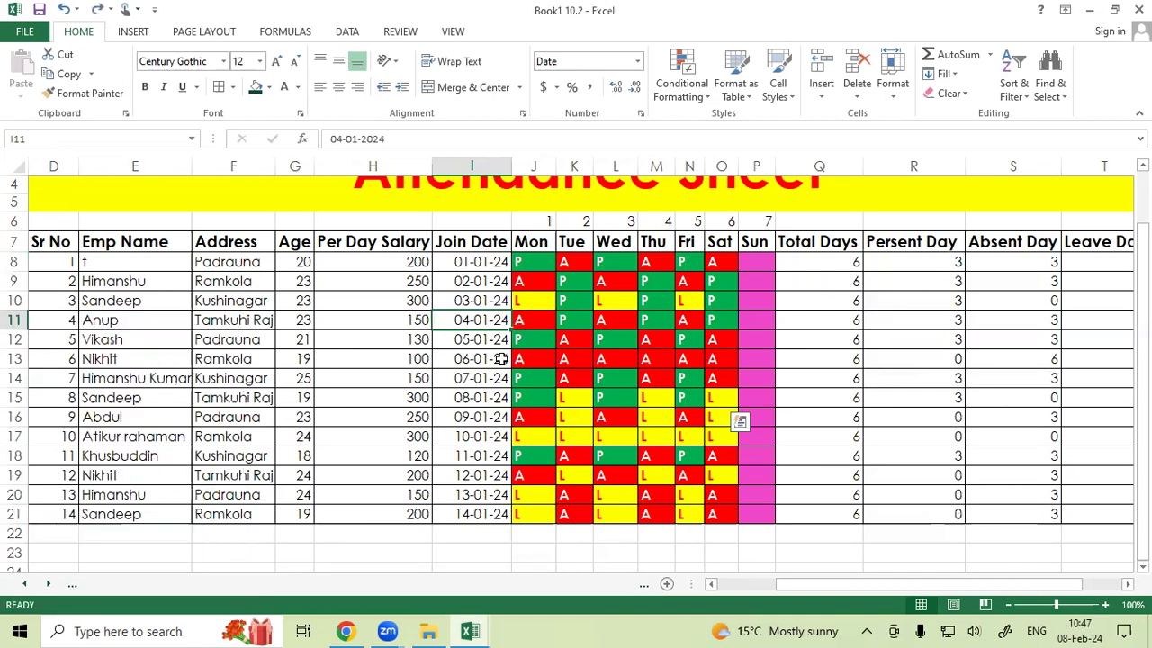
left_click_drag(693, 283, 663, 401)
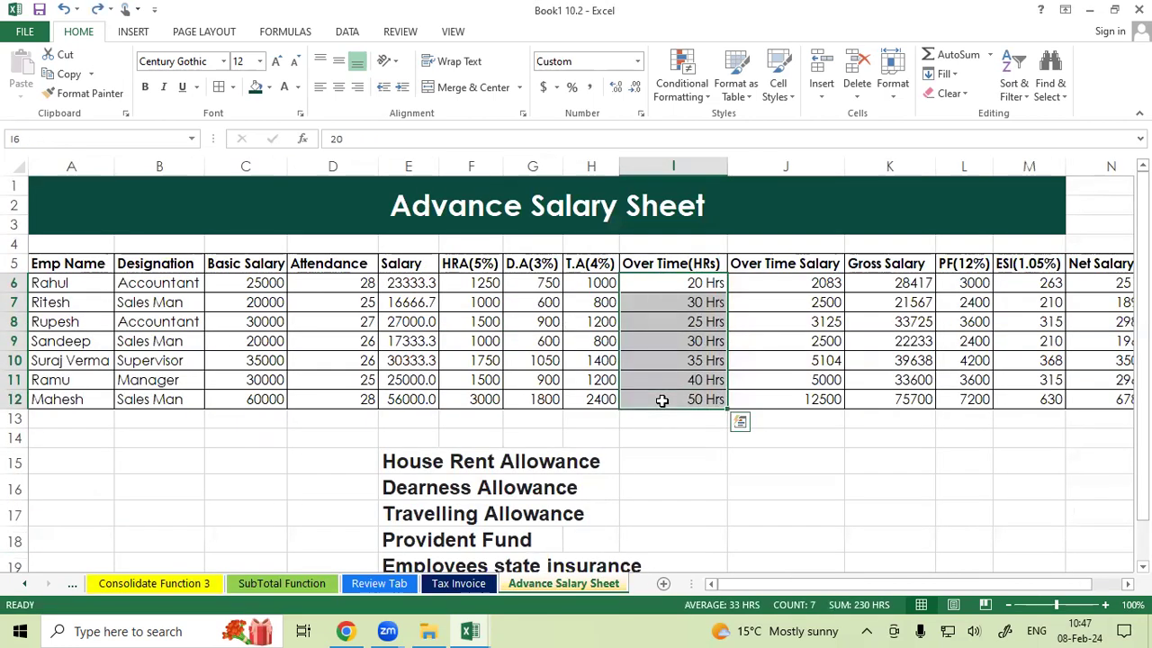
left_click(673, 287)
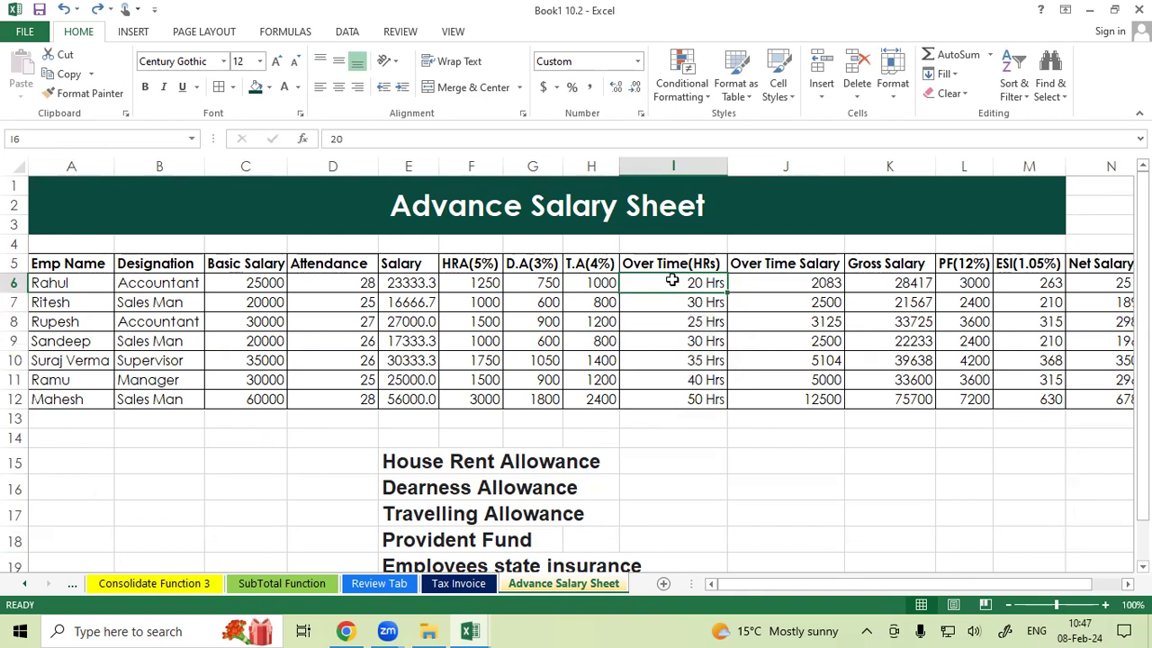
Clear the Over Time Salary values and enter the formula =C6/30/8*I6 in J6.
left_click_drag(540, 288, 759, 432)
key("Delete")
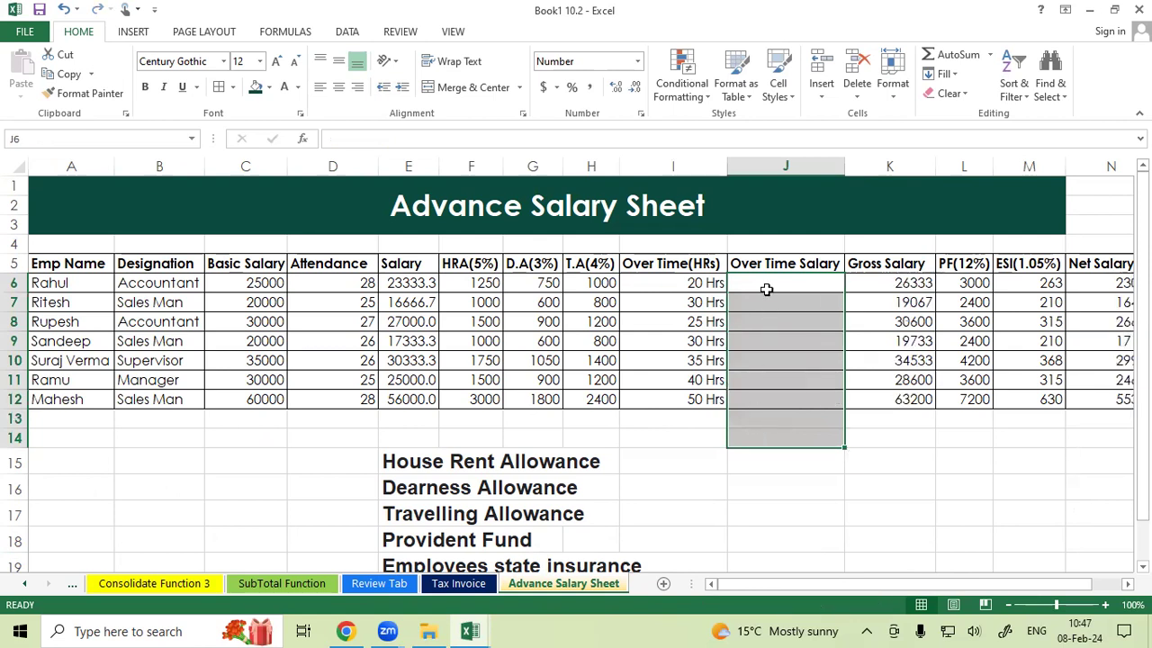
left_click(766, 288)
type("=")
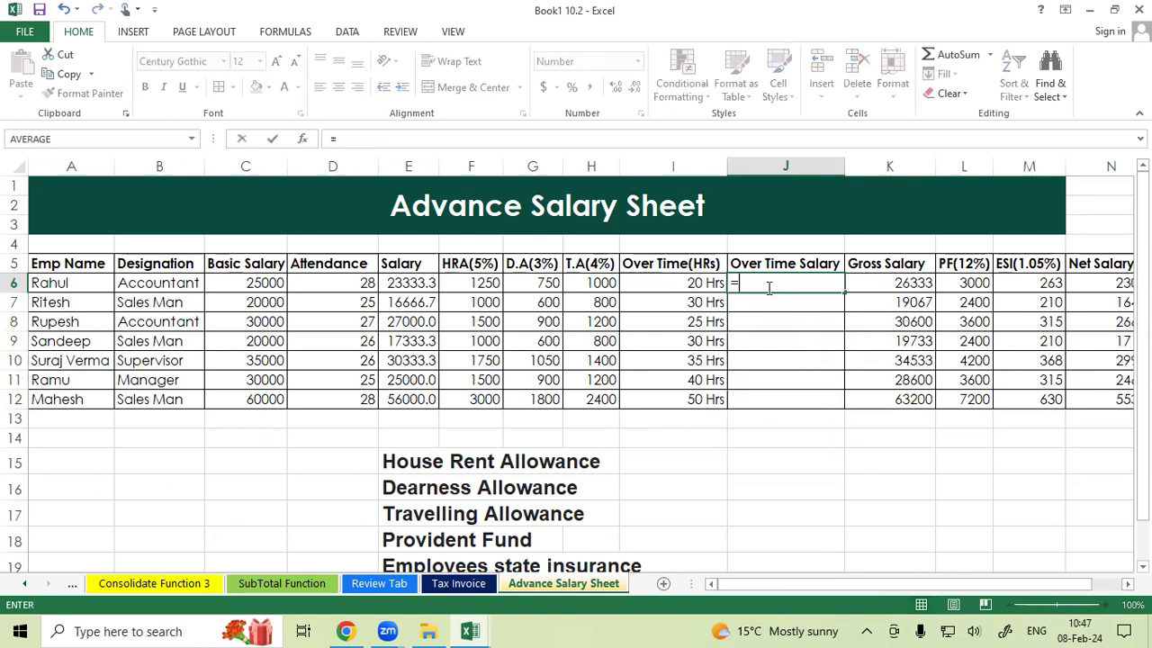
left_click(262, 283)
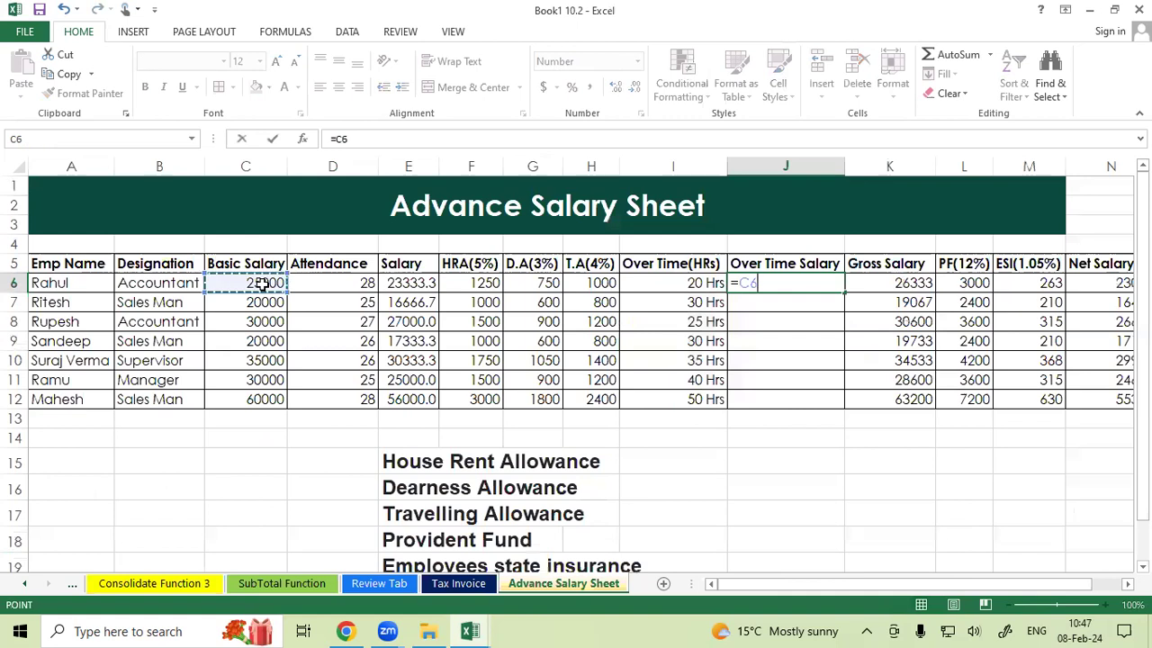
type("/30")
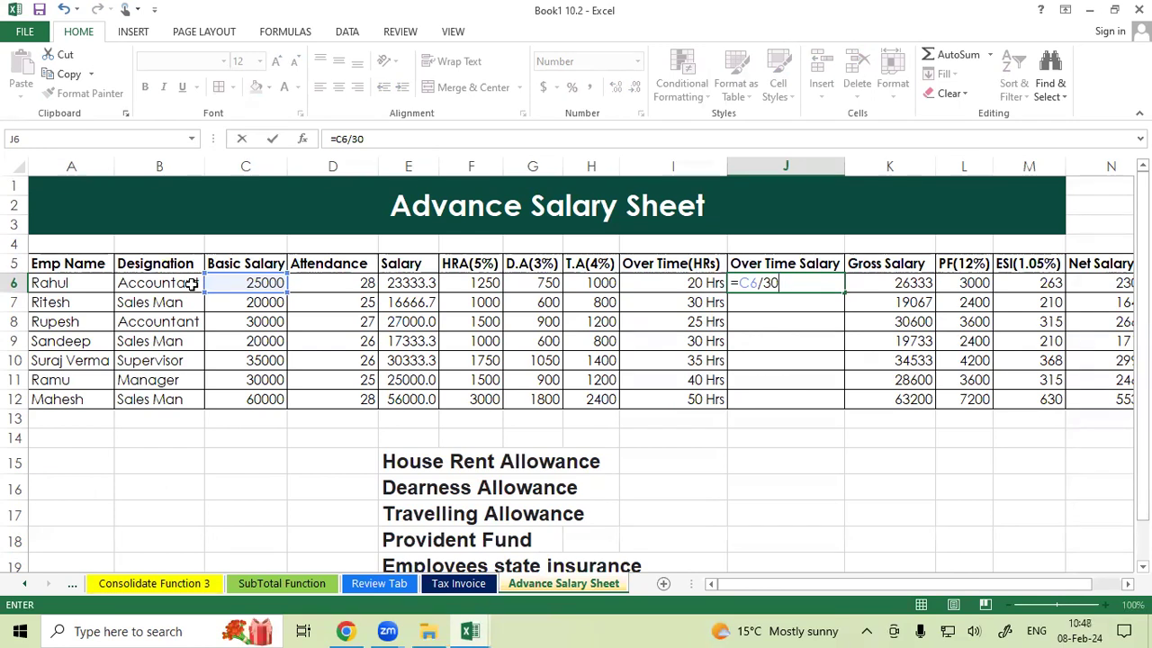
type("/8")
type("*")
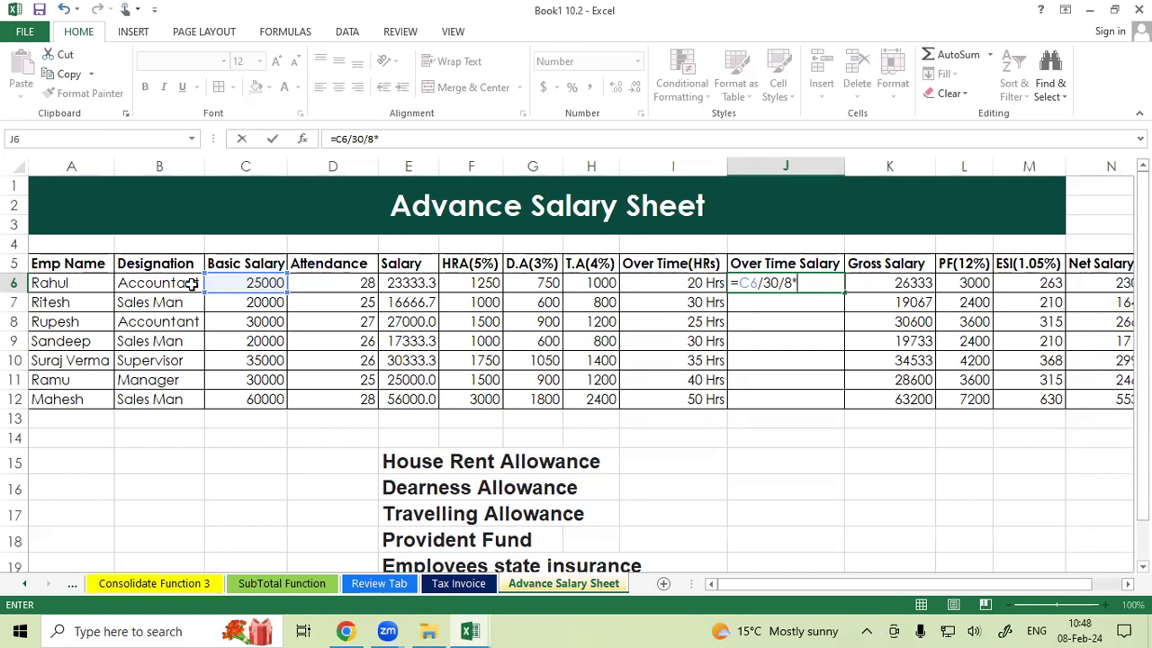
left_click(632, 279)
key("Return")
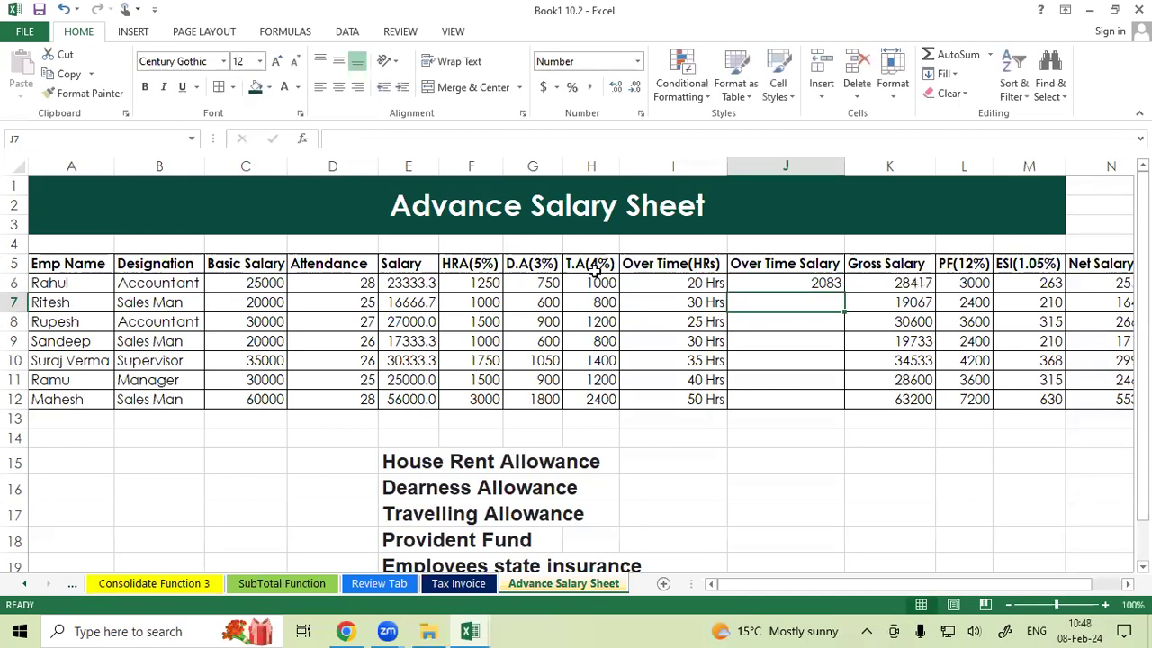
Fill the Over Time Salary formula from J6 down to J12.
left_click(787, 280)
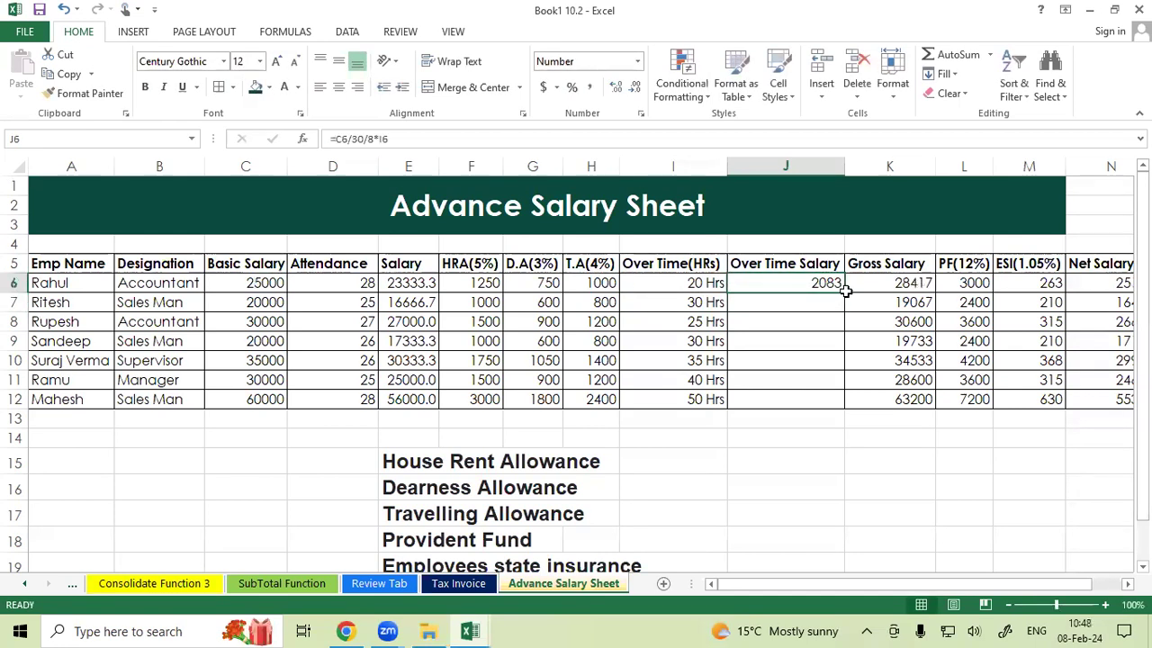
left_click_drag(846, 290, 822, 413)
Enter the Gross Salary formula =E6+F6+G6+H6+J6 in K6.
left_click_drag(890, 283, 885, 397)
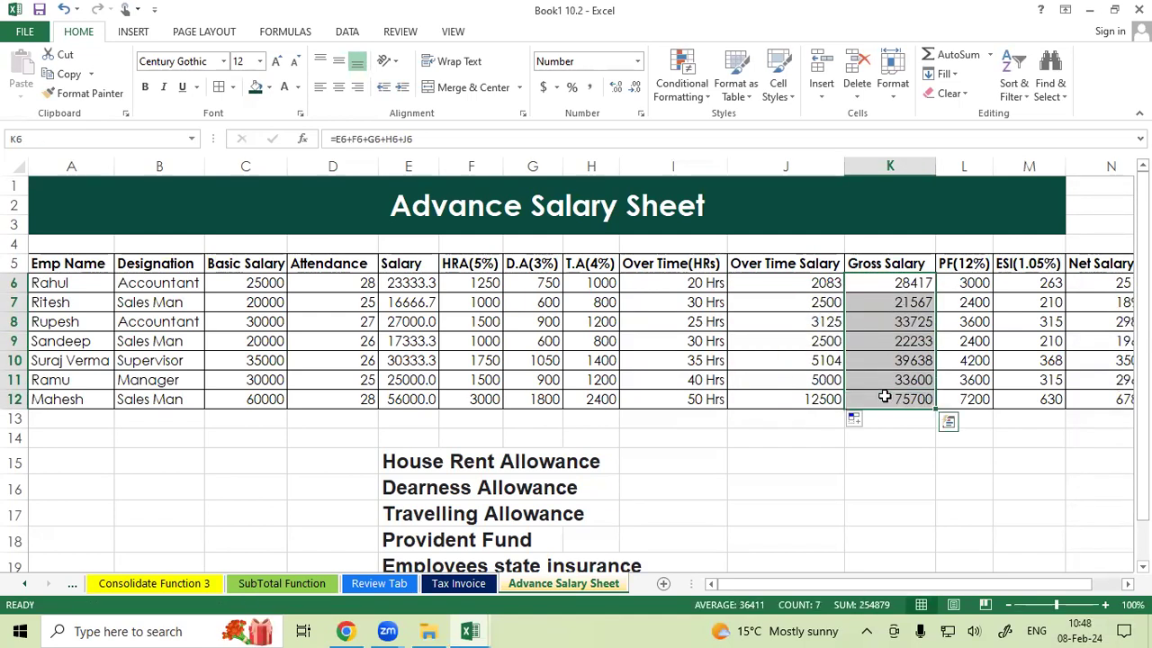
type("=")
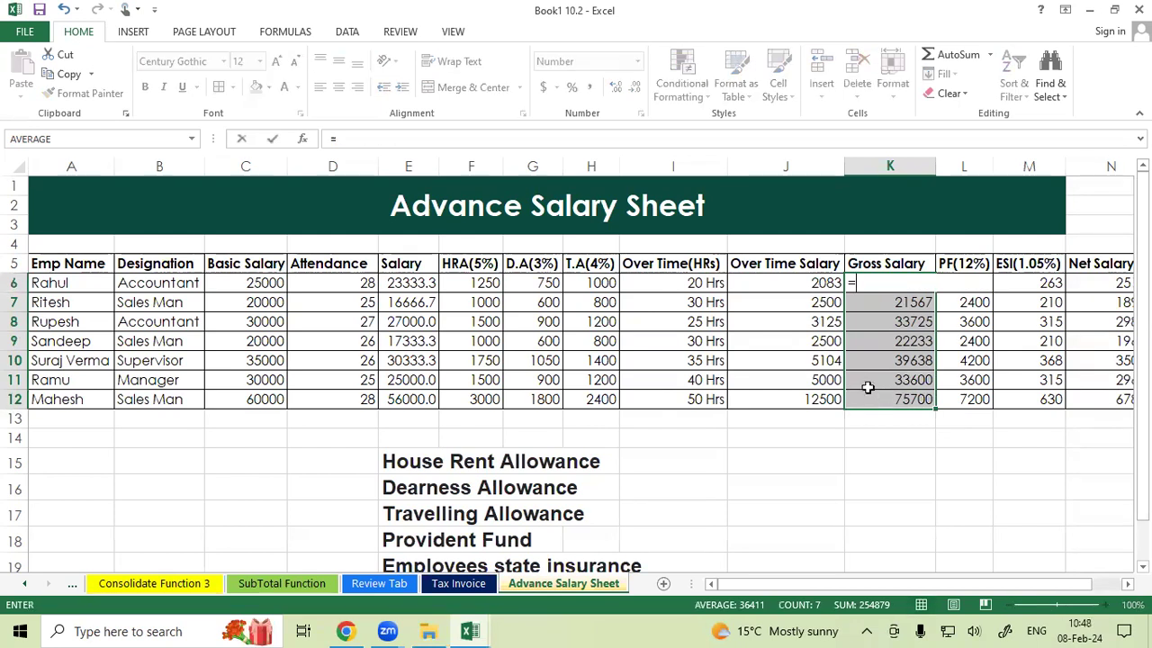
left_click(407, 281)
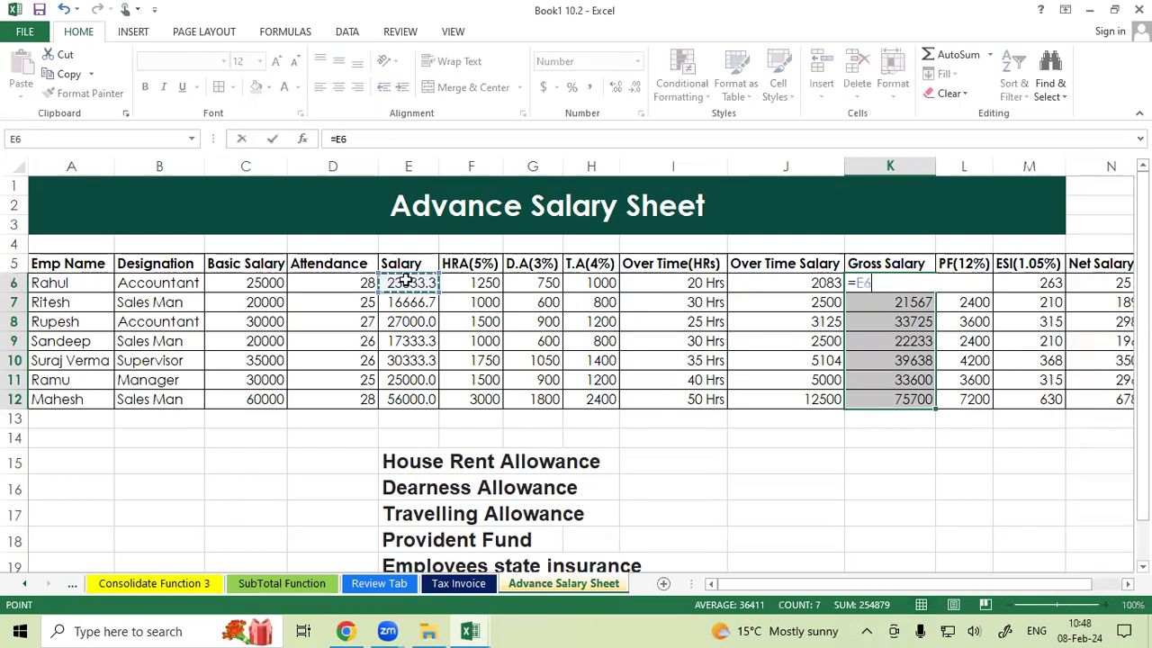
type("+")
left_click(465, 279)
type("+")
left_click(526, 281)
type("+")
left_click(583, 283)
type("+")
left_click(775, 283)
key("Return")
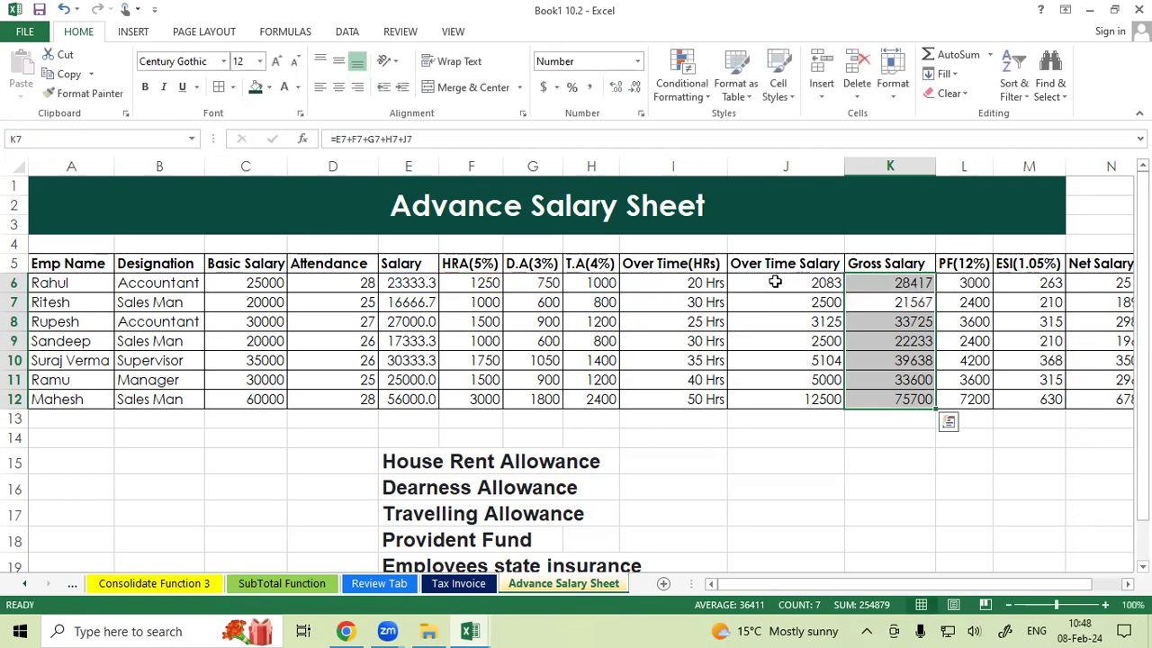
Review the Gross Salary, PF, ESI and Net Salary columns and their formulas across the employee rows.
left_click(888, 285)
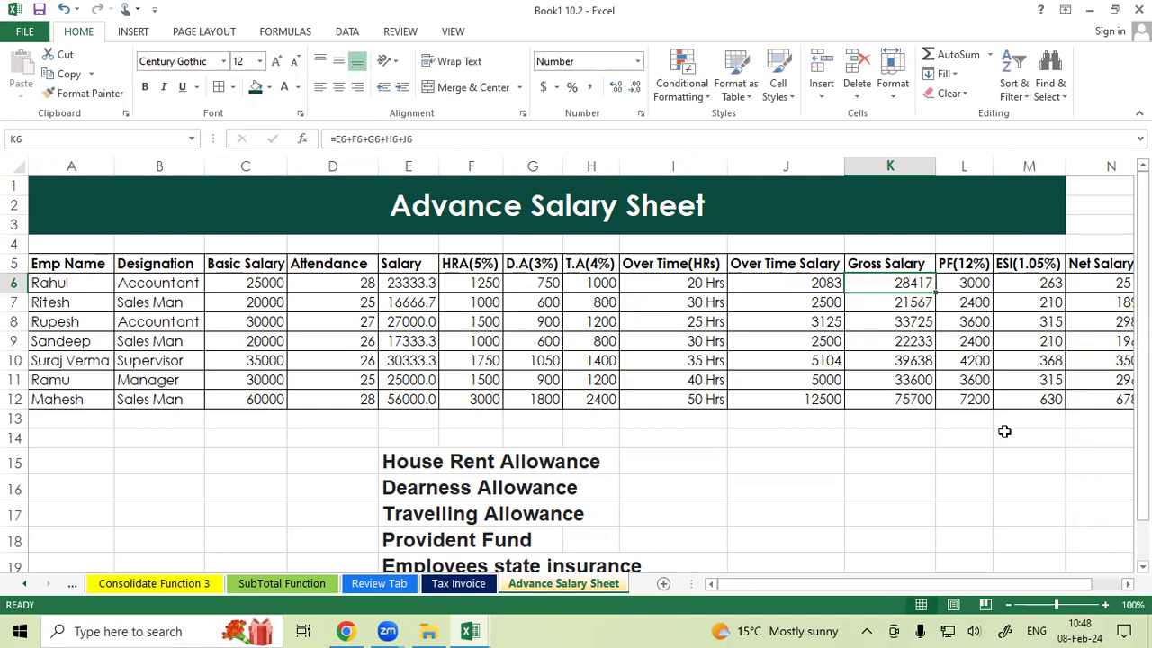
left_click_drag(975, 283, 975, 397)
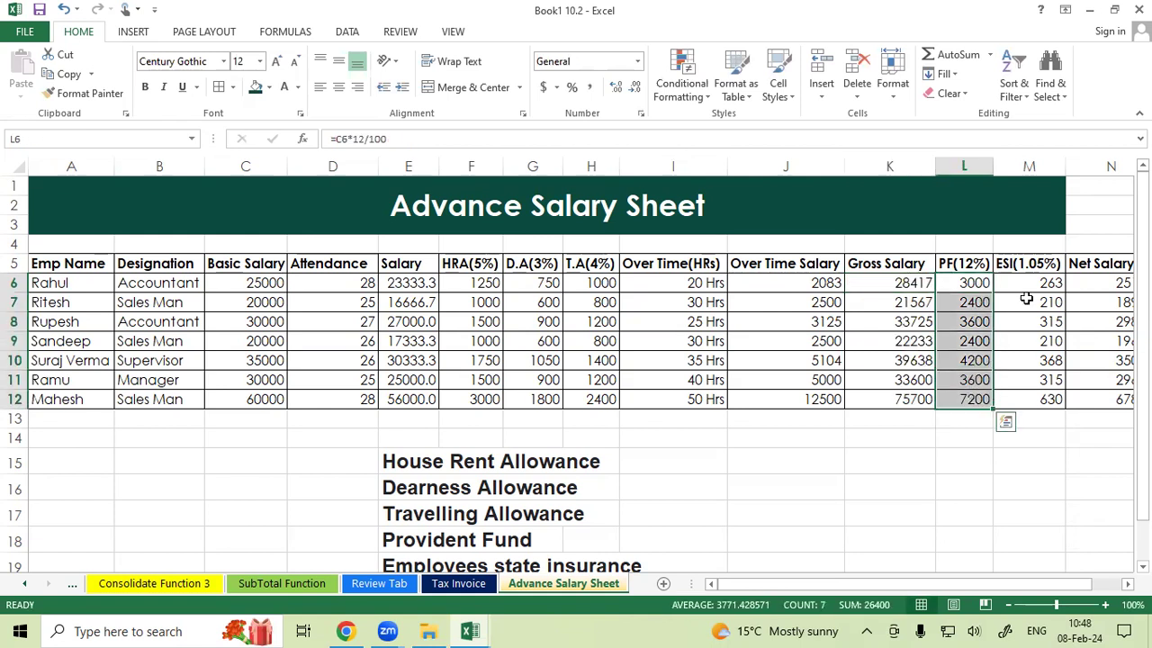
left_click_drag(1024, 283, 1027, 399)
left_click_drag(947, 262, 1016, 416)
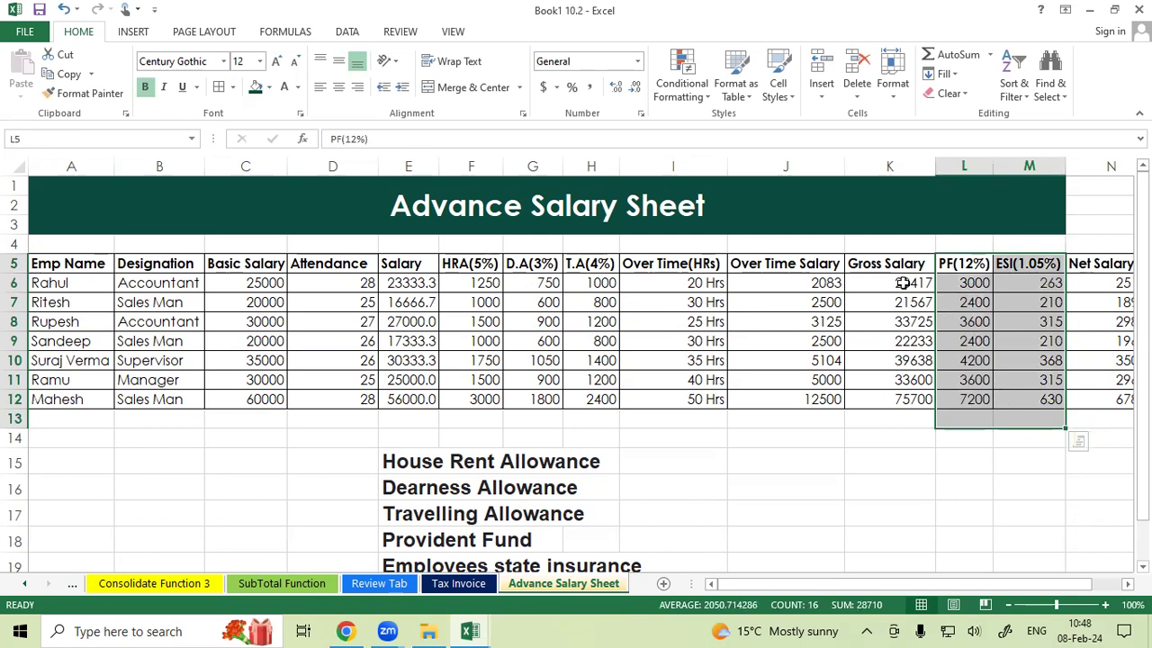
left_click(934, 303)
left_click_drag(971, 286, 1126, 417)
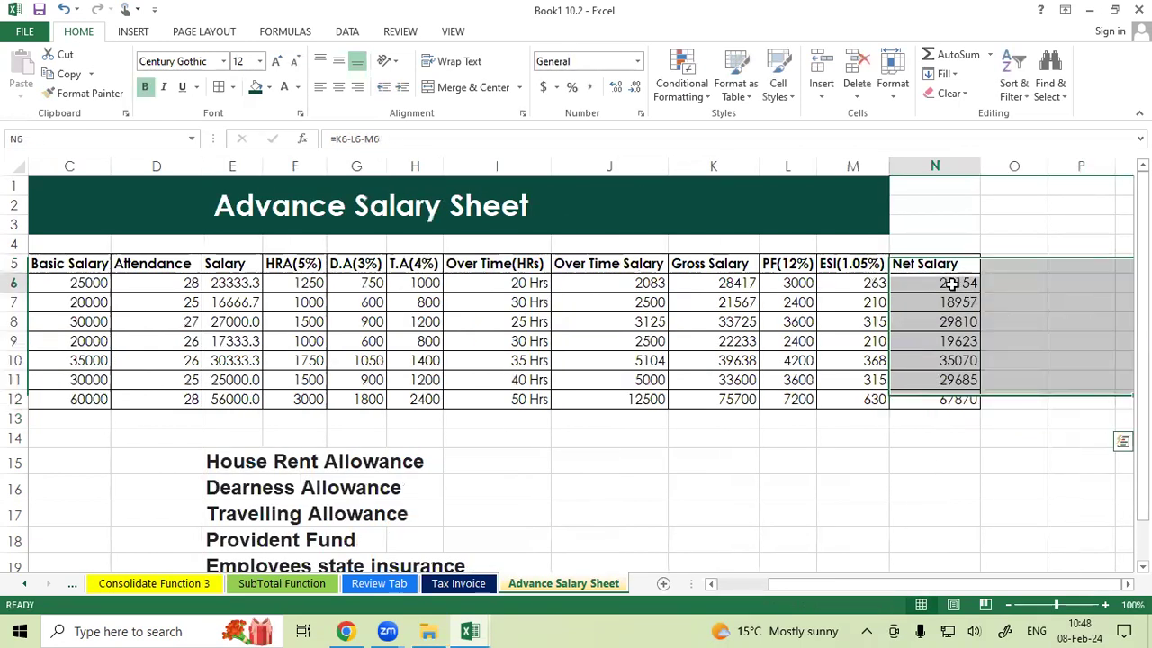
left_click(952, 284)
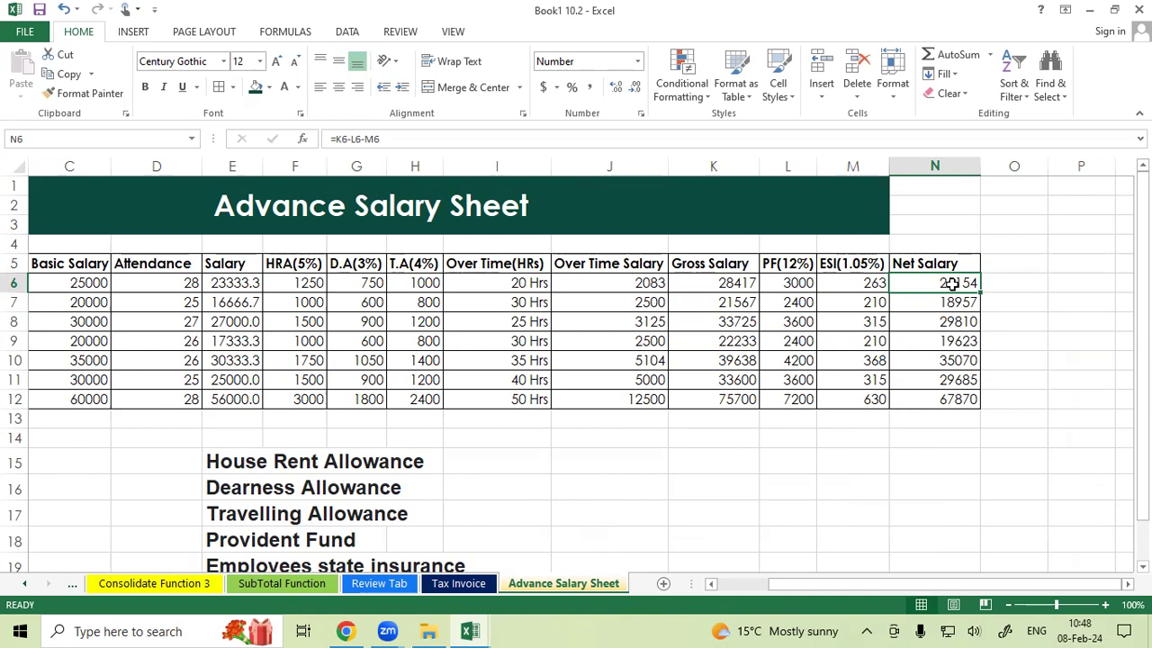
left_click_drag(830, 583, 788, 583)
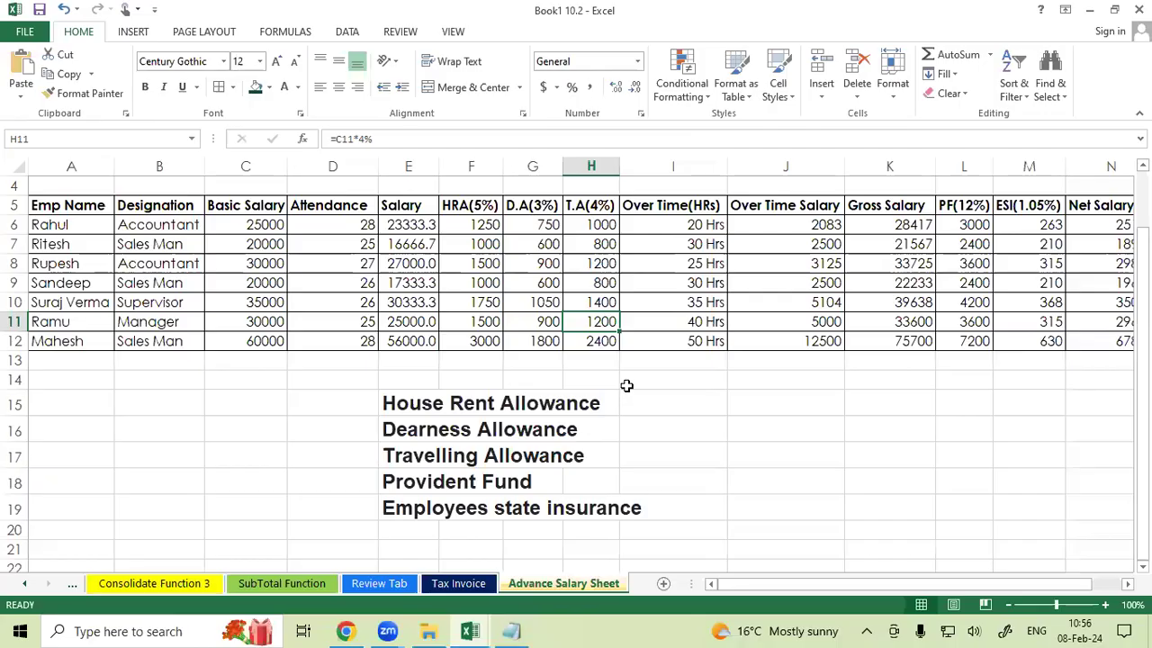
scroll(626, 385, "up", 1)
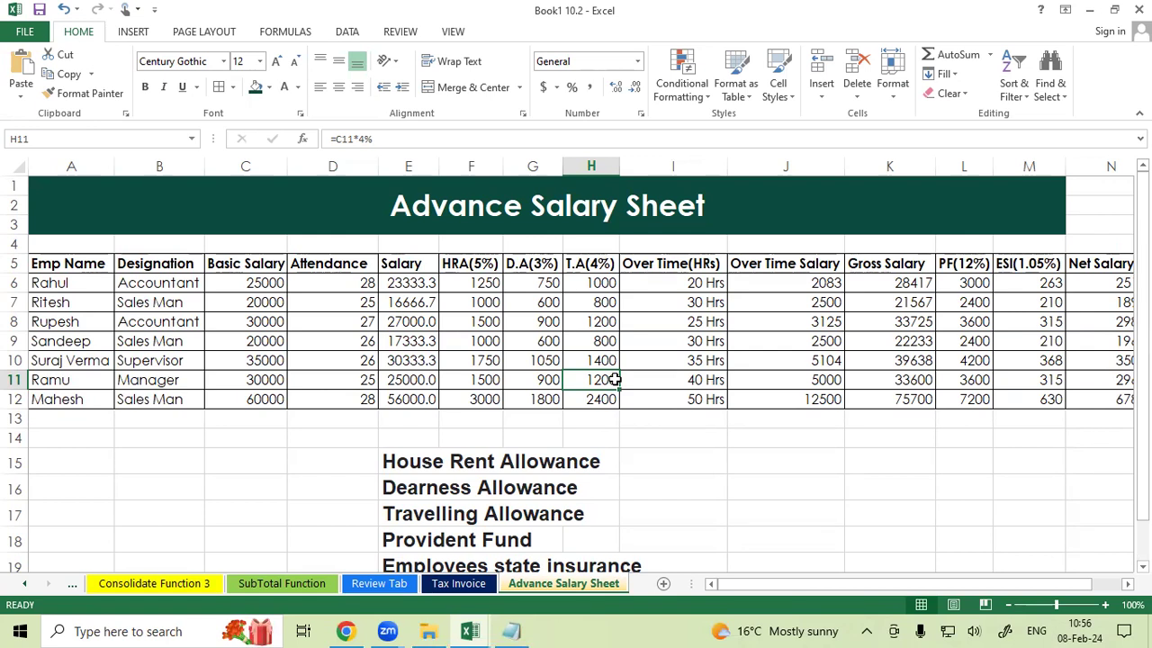
left_click(453, 270)
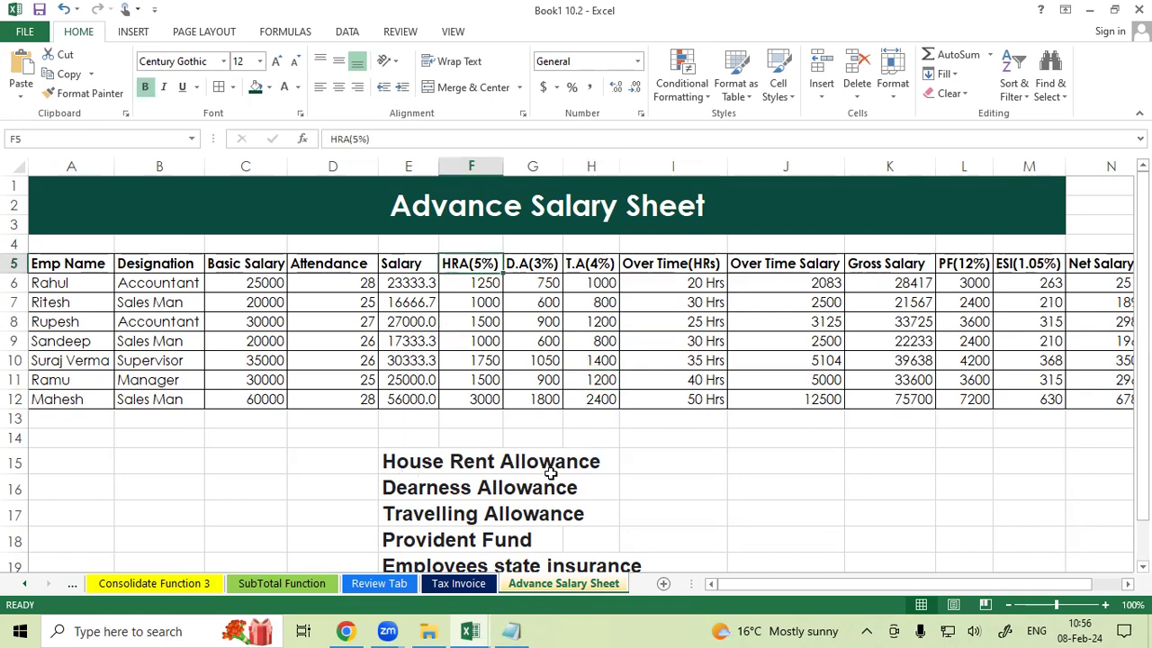